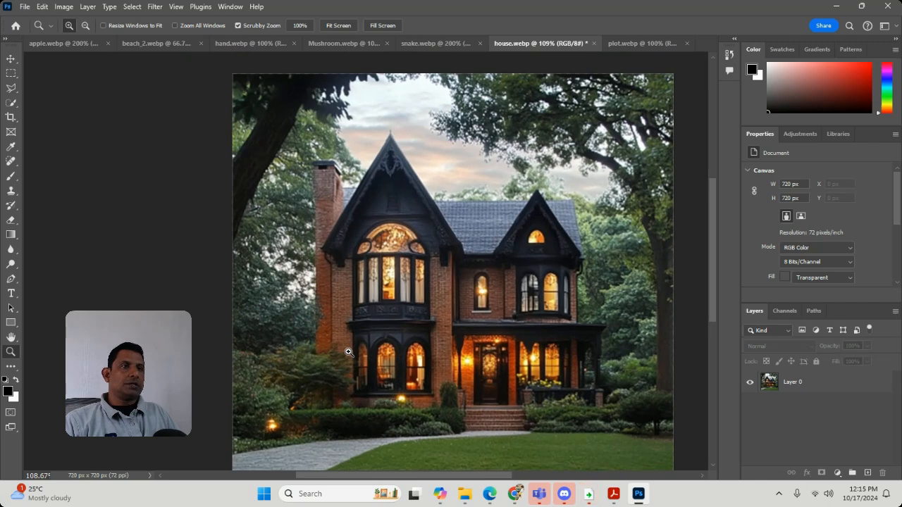
Step: View the plot.webp image and return to house.webp
{"action": "left_click", "coordinate": [626, 47]}
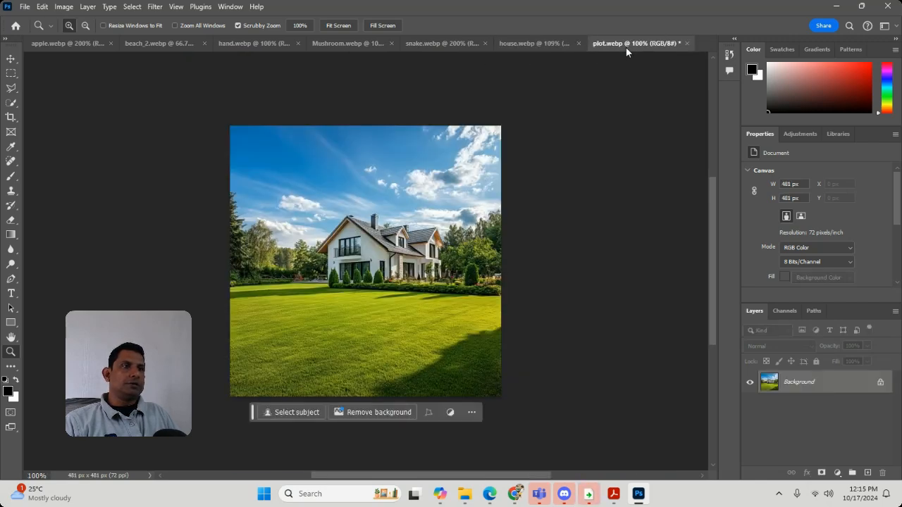
{"action": "left_click", "coordinate": [530, 43]}
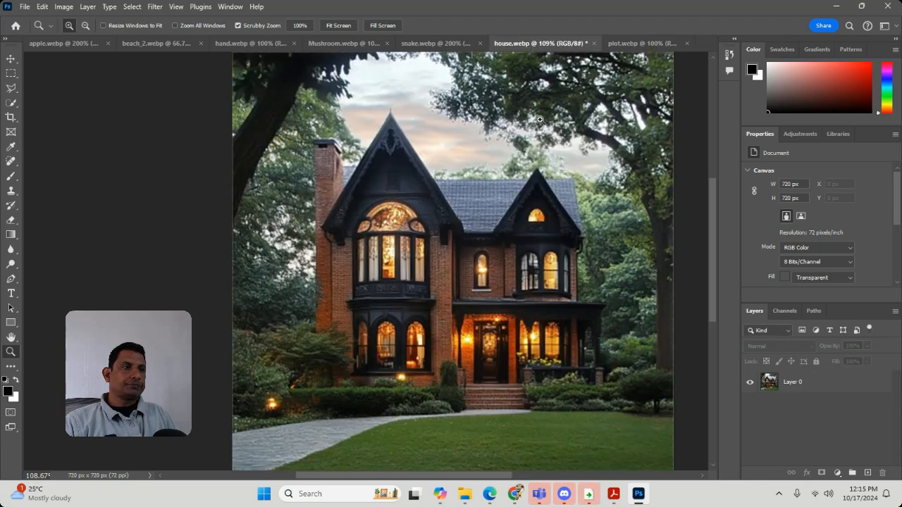
{"action": "mouse_move", "coordinate": [515, 371]}
{"action": "left_mouse_down"}
{"action": "mouse_move", "coordinate": [572, 405]}
{"action": "mouse_move", "coordinate": [522, 361]}
{"action": "left_mouse_up"}
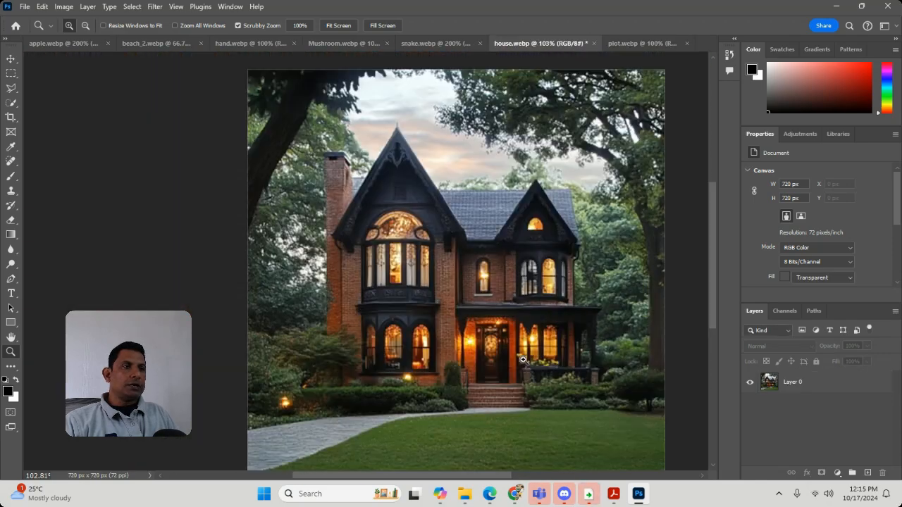
Step: Start a Polygonal Lasso outline of the house along the lawn's upper edge, past the front steps and down the stone path's border
{"action": "left_click", "coordinate": [11, 87]}
{"action": "left_click", "coordinate": [613, 408]}
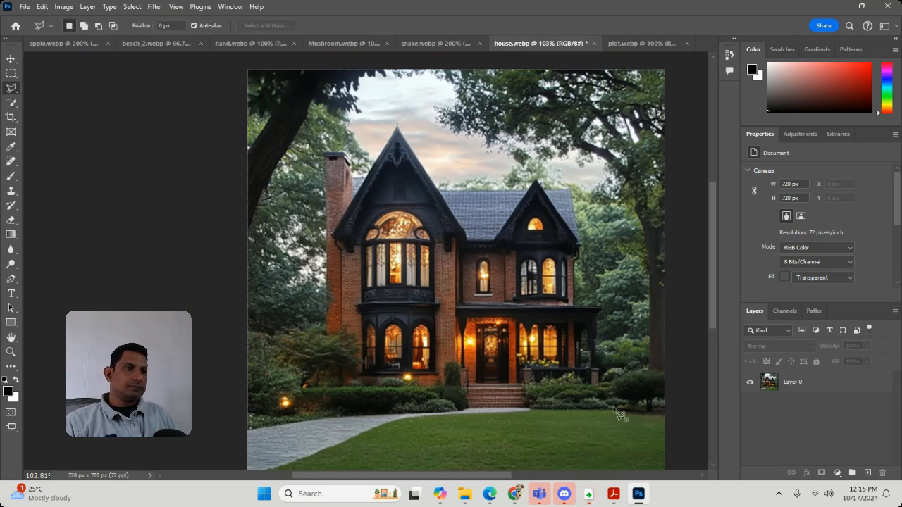
{"action": "left_click", "coordinate": [527, 408]}
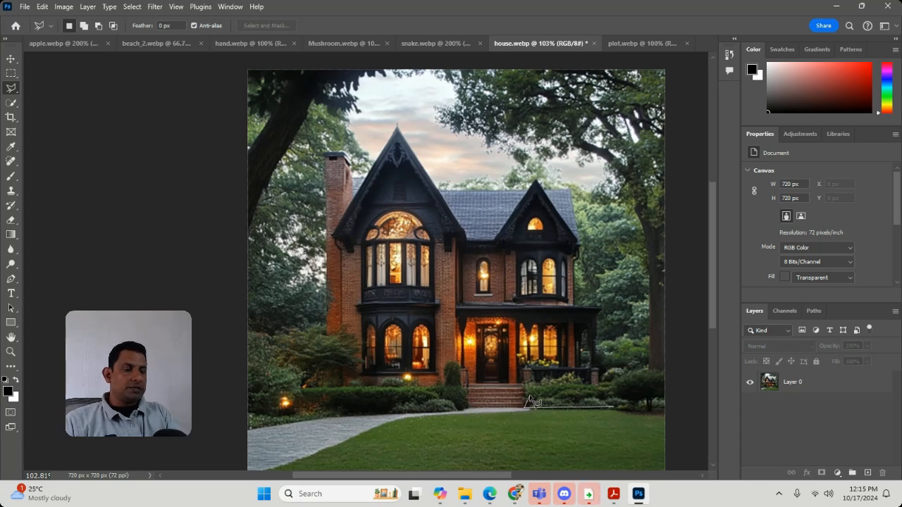
{"action": "key", "text": "BackSpace"}
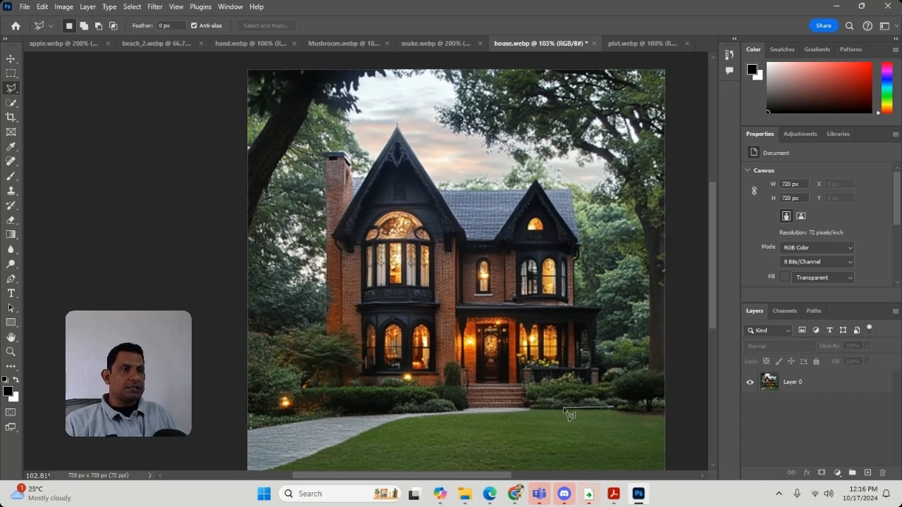
{"action": "left_click", "coordinate": [533, 409]}
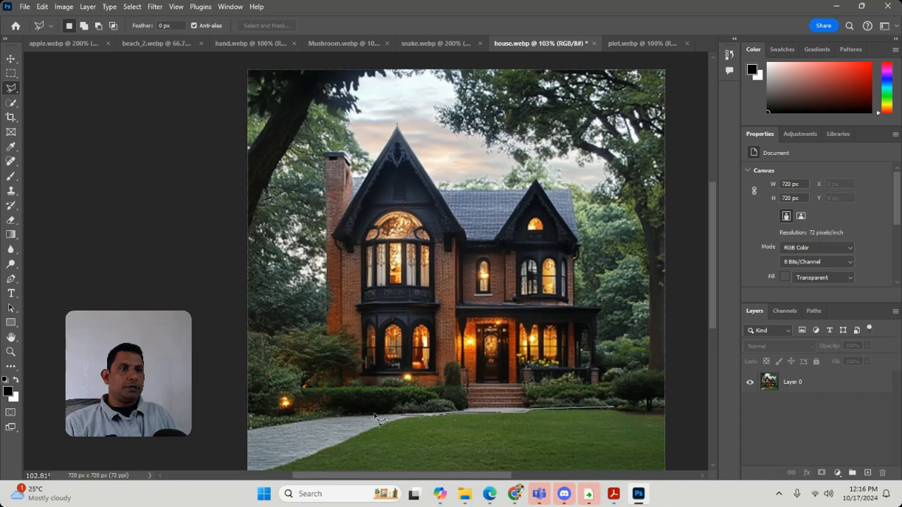
{"action": "left_click", "coordinate": [403, 416]}
{"action": "left_click", "coordinate": [349, 439]}
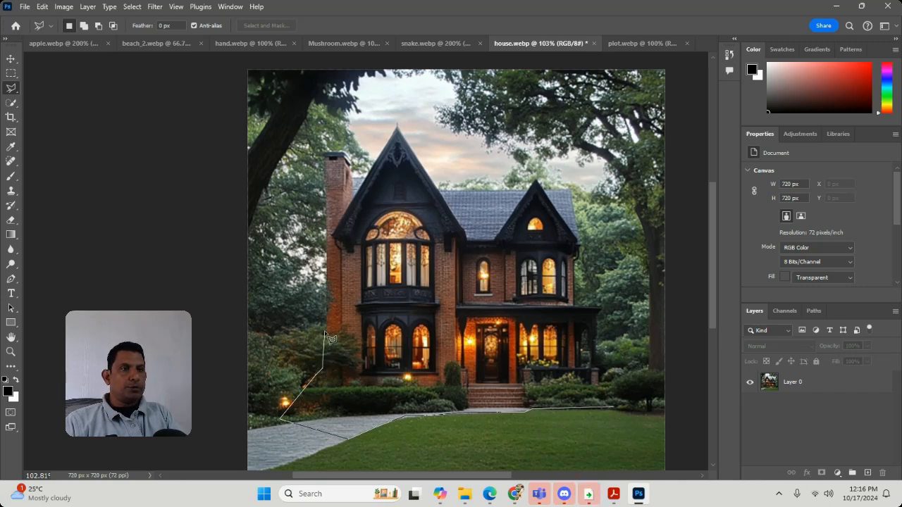
Step: Remove the last lasso points near the garden light and reroute the outline around the shrubs to the base of the chimney-side wall
{"action": "key", "text": "Delete"}
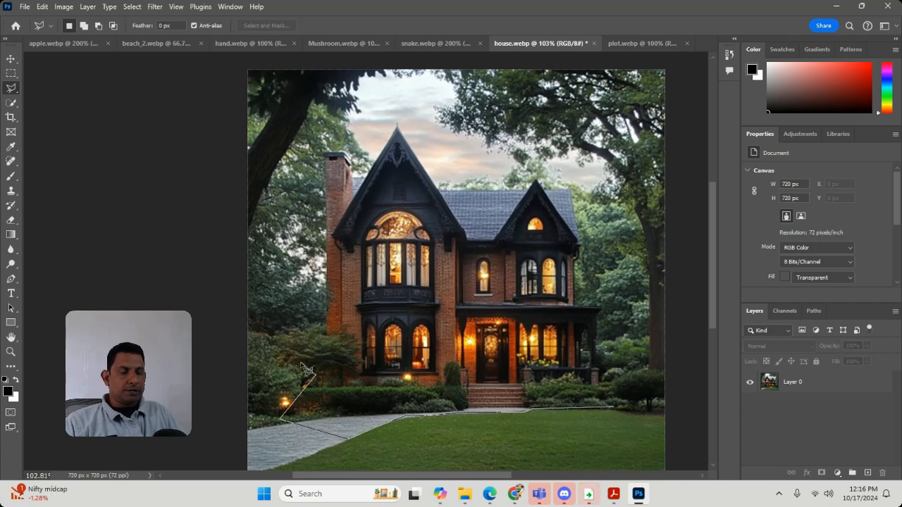
{"action": "key", "text": "Delete"}
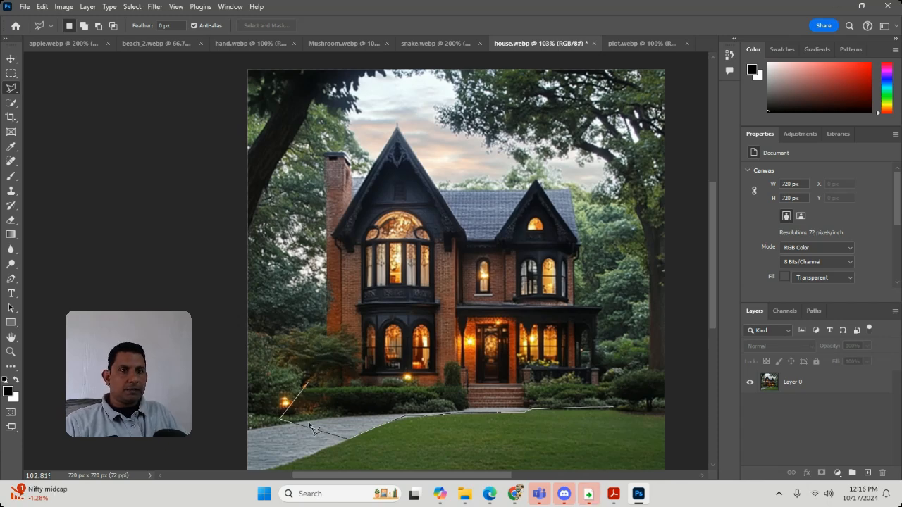
{"action": "left_click", "coordinate": [254, 417]}
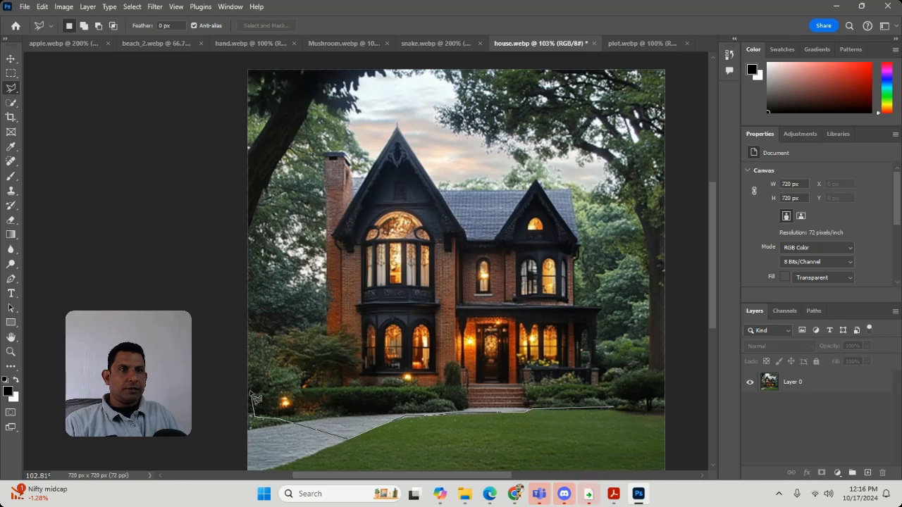
{"action": "left_click", "coordinate": [280, 331]}
{"action": "left_click", "coordinate": [319, 328]}
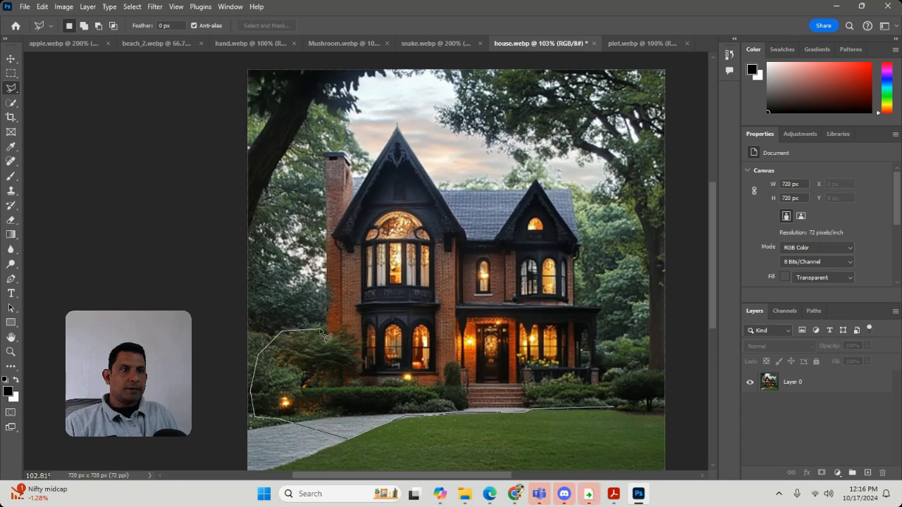
{"action": "scroll", "coordinate": [326, 337], "scroll_direction": "up", "scroll_amount": 3}
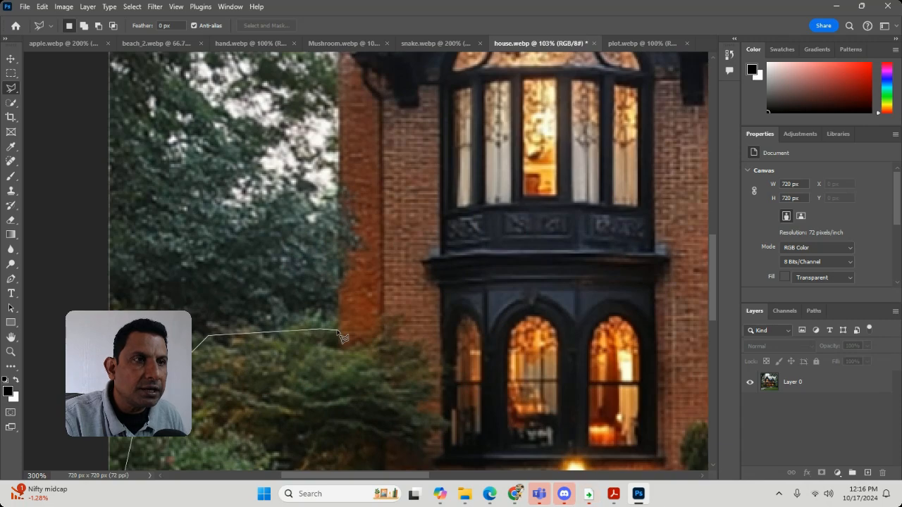
{"action": "left_click", "coordinate": [337, 330]}
Step: Continue the lasso outline up the chimney-side wall and around the chimney cap
{"action": "left_click_drag", "start_coordinate": [330, 203], "coordinate": [308, 367]}
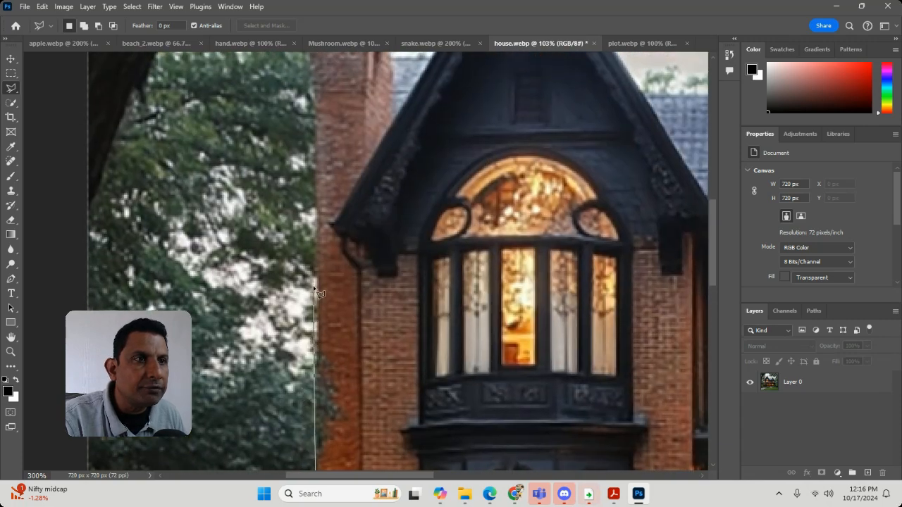
{"action": "left_click_drag", "start_coordinate": [314, 293], "coordinate": [282, 474]}
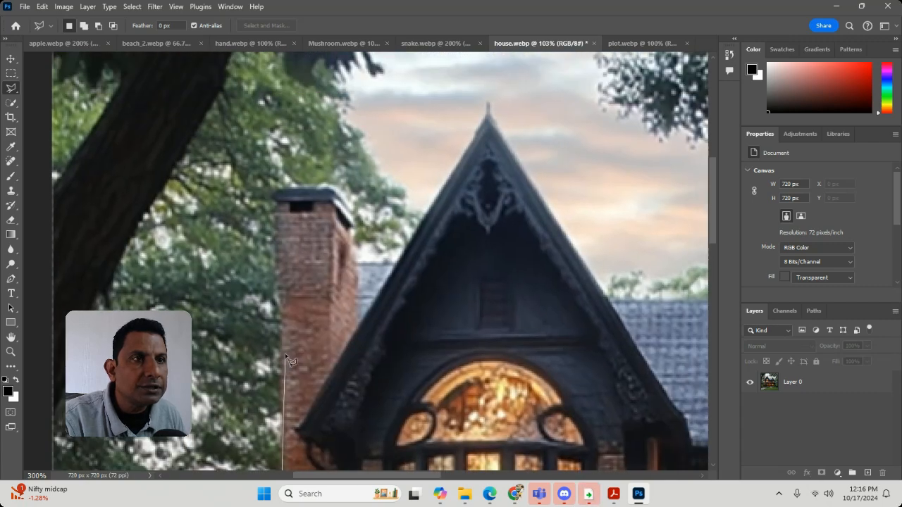
{"action": "left_click", "coordinate": [282, 299]}
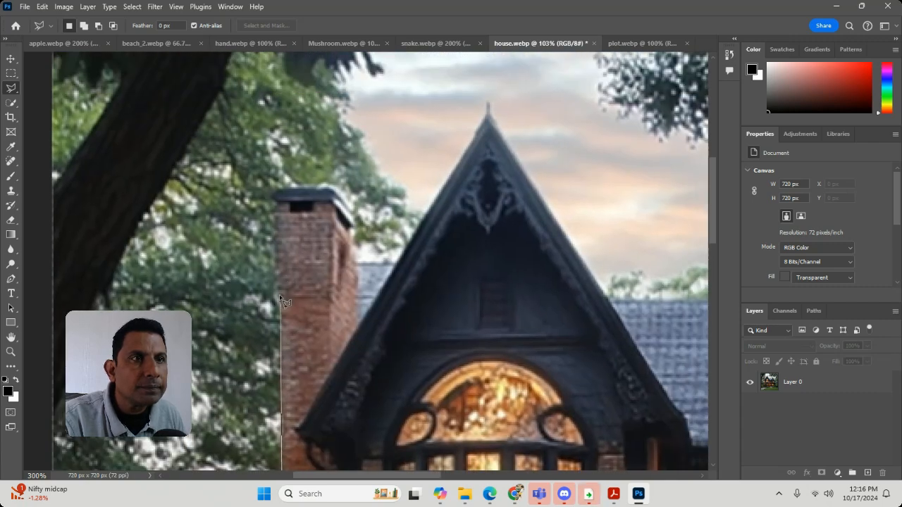
{"action": "left_click", "coordinate": [276, 281]}
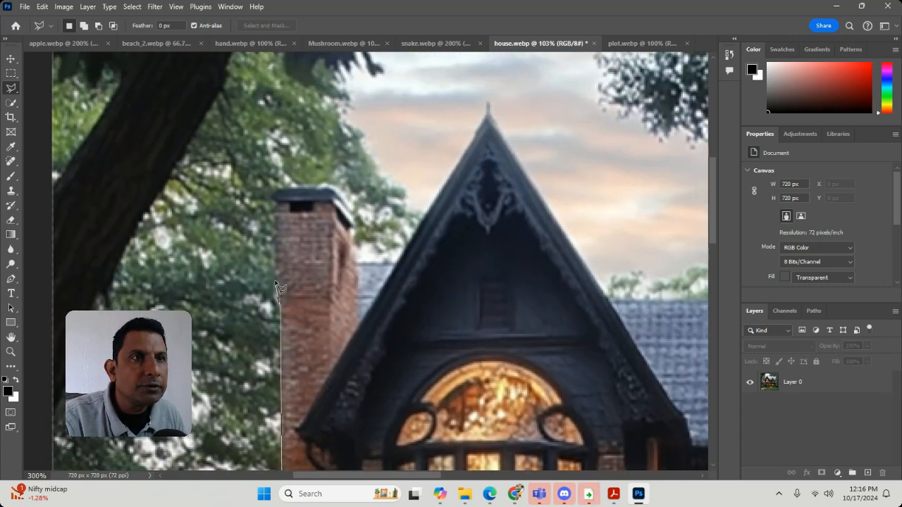
{"action": "left_click", "coordinate": [274, 193]}
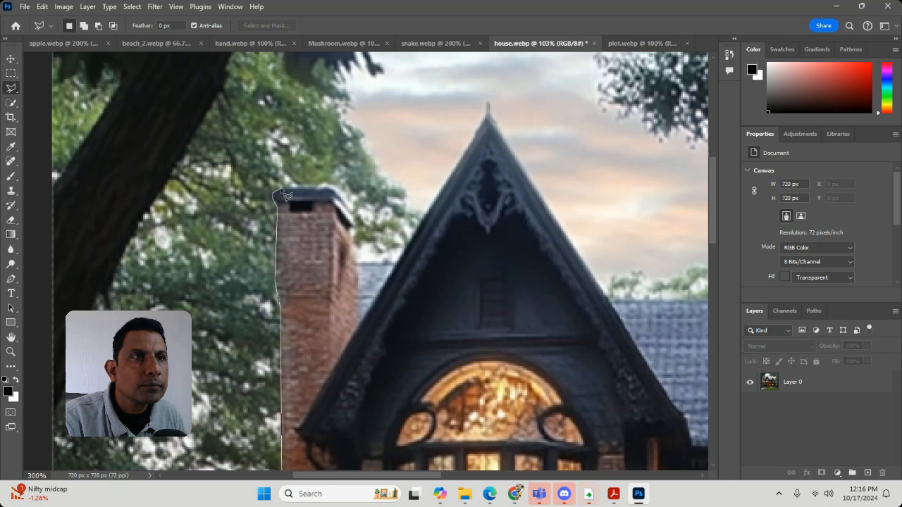
{"action": "left_click", "coordinate": [337, 192]}
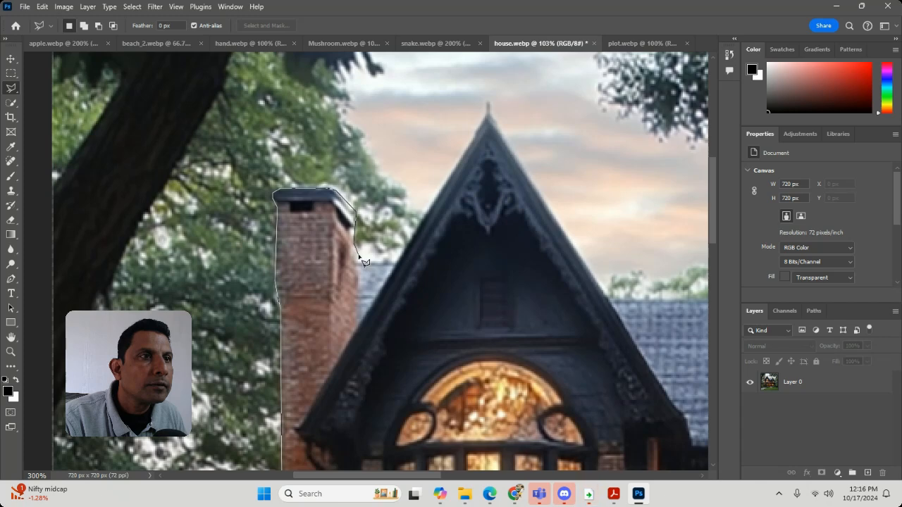
Step: Trace the lasso outline over the tall gable with its finial and along the main roof ridge to the small gable
{"action": "left_click", "coordinate": [393, 261]}
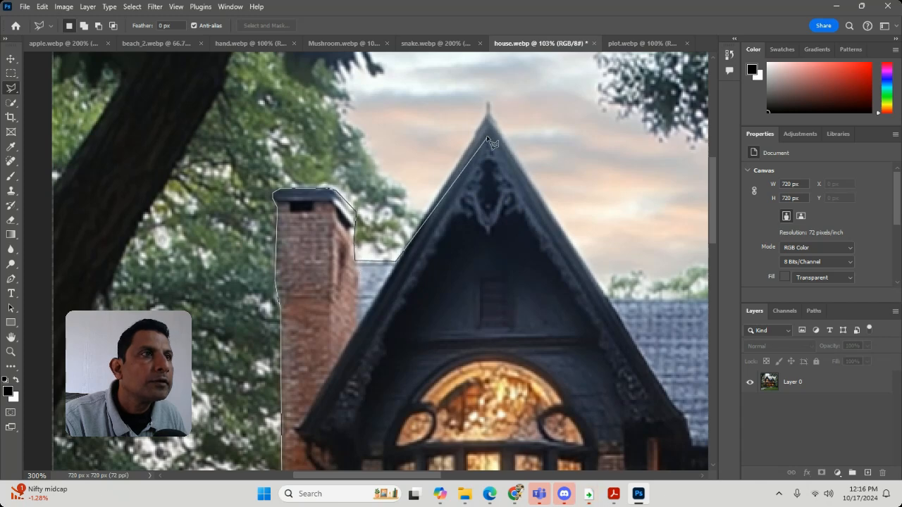
{"action": "left_click", "coordinate": [486, 100]}
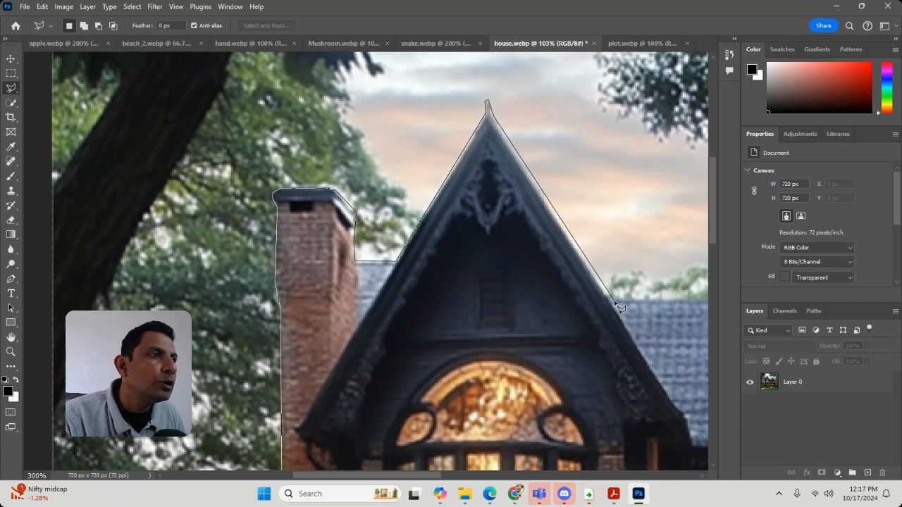
{"action": "left_click_drag", "start_coordinate": [623, 310], "coordinate": [352, 276]}
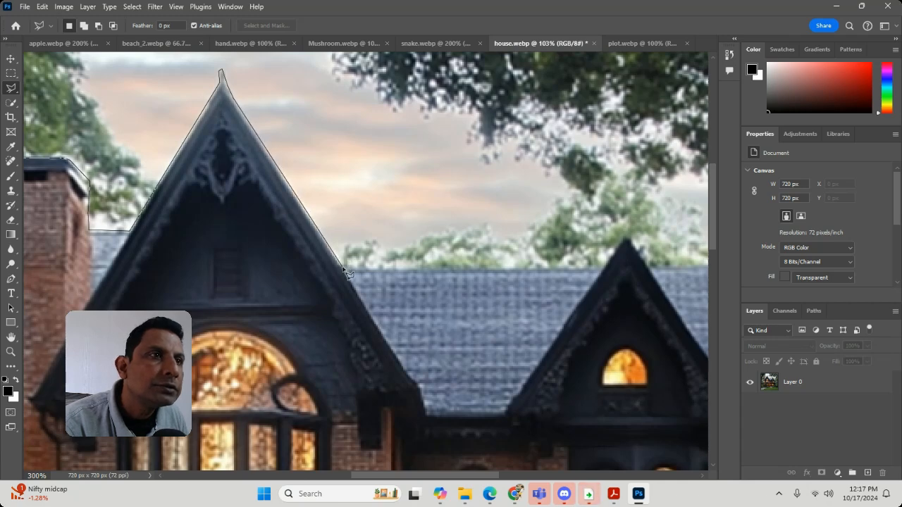
{"action": "left_click", "coordinate": [597, 268]}
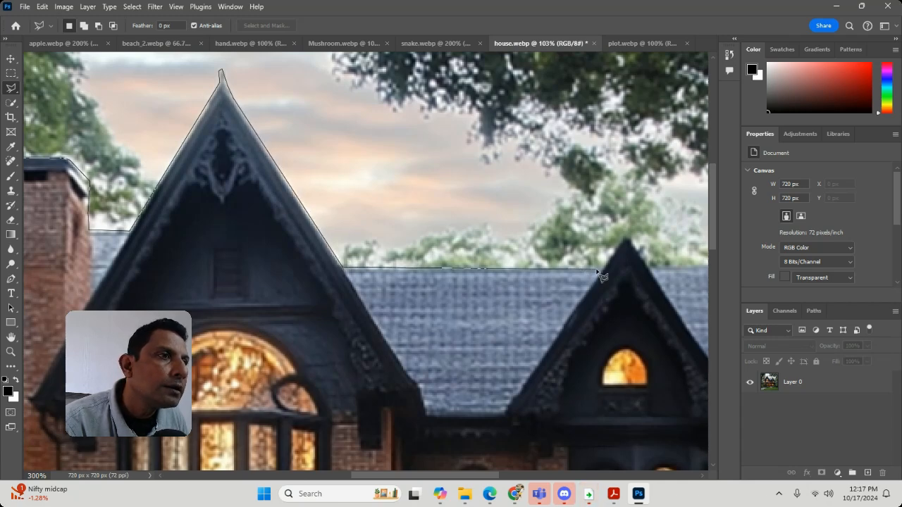
Step: Trace the lasso outline over the small gable, along the remaining ridge and down the sloping roof end to the eave
{"action": "left_click", "coordinate": [623, 236]}
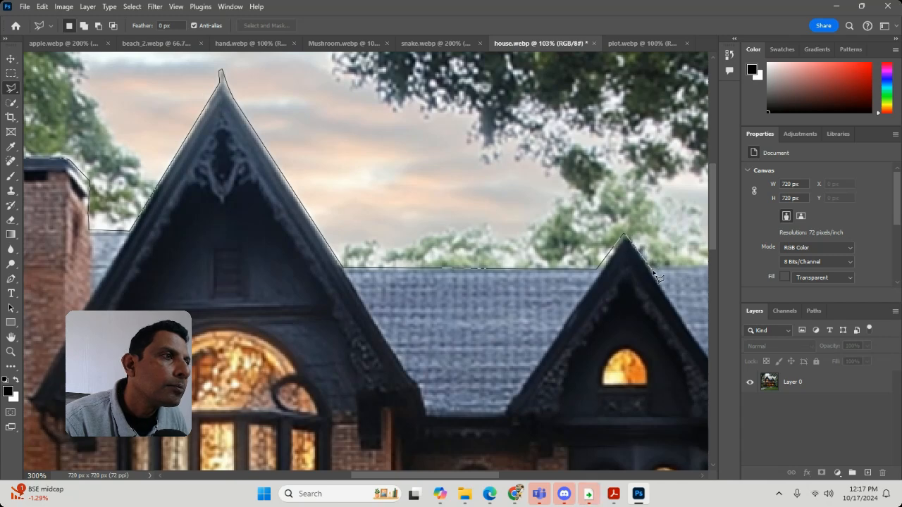
{"action": "left_click_drag", "start_coordinate": [659, 277], "coordinate": [291, 291]}
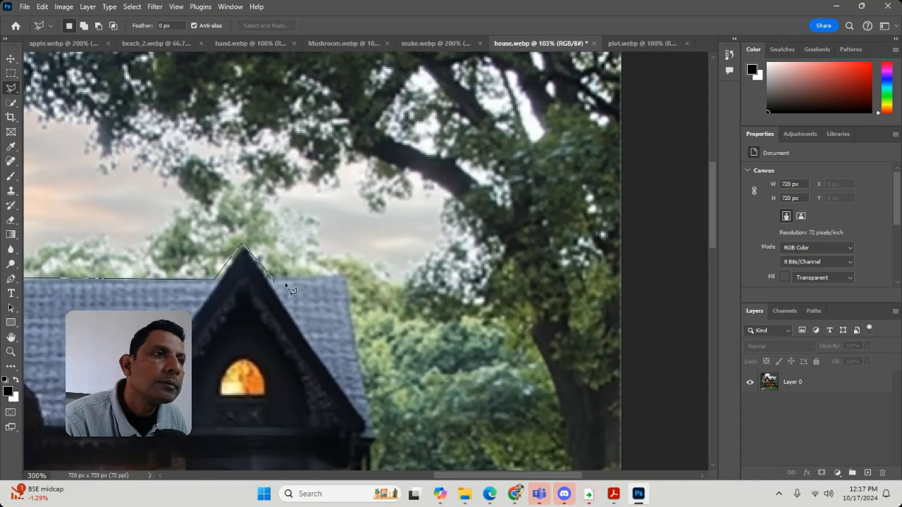
{"action": "left_click", "coordinate": [275, 279]}
{"action": "left_click", "coordinate": [345, 278]}
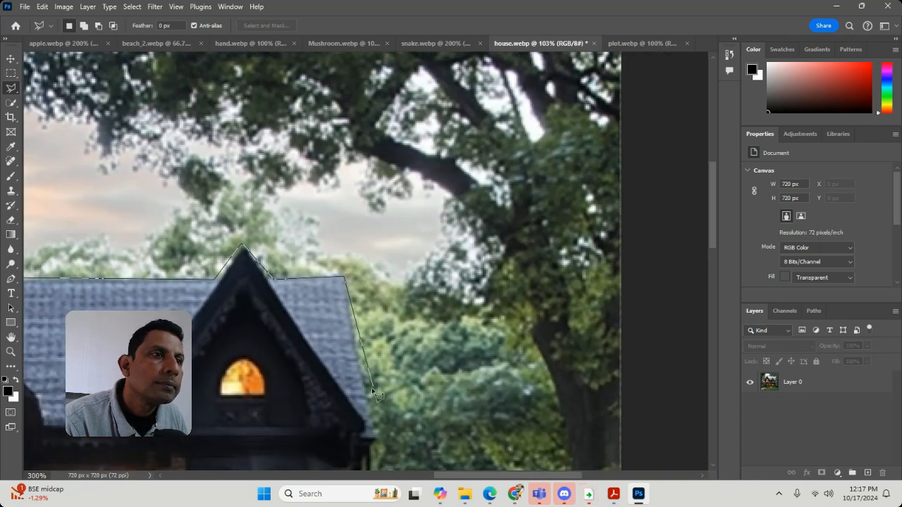
{"action": "left_click_drag", "start_coordinate": [373, 400], "coordinate": [351, 223]}
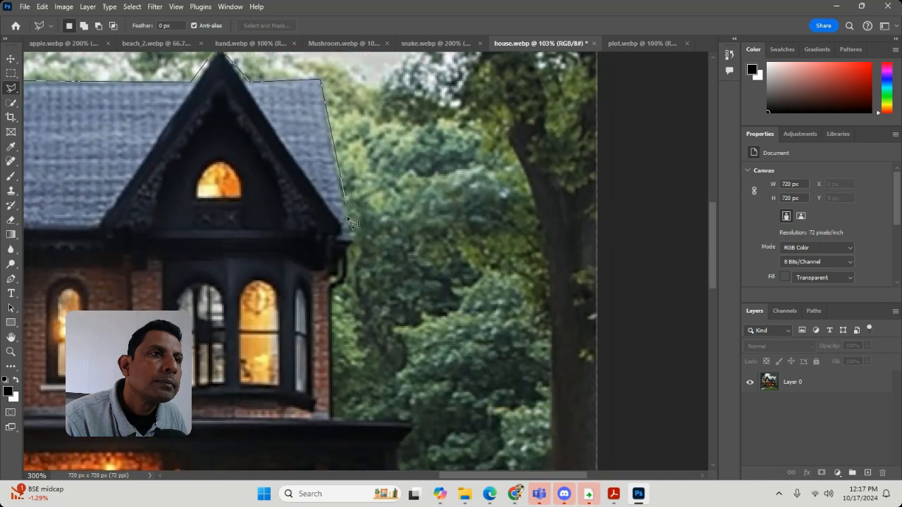
{"action": "left_click", "coordinate": [347, 232]}
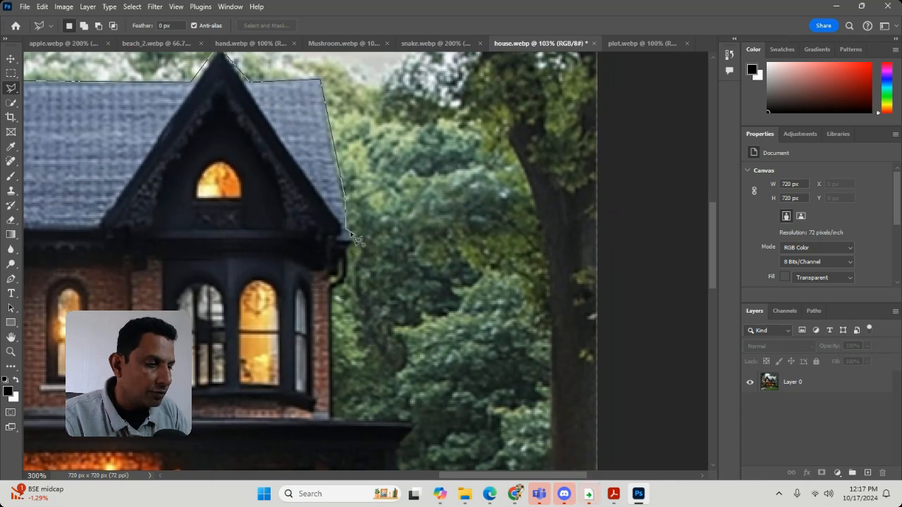
Step: Outline the eave corner and the curved downpipe below it, back to the brick side wall
{"action": "scroll", "coordinate": [357, 240], "scroll_direction": "up", "scroll_amount": 2}
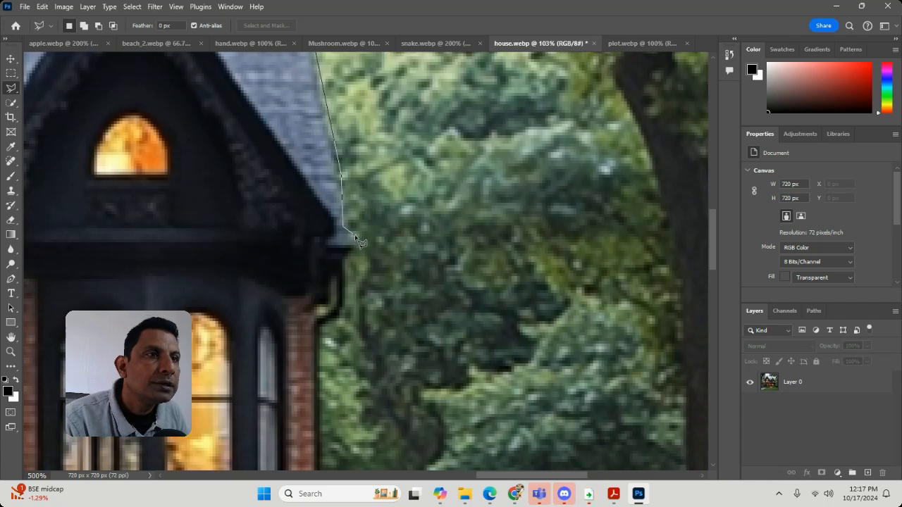
{"action": "left_click", "coordinate": [359, 234]}
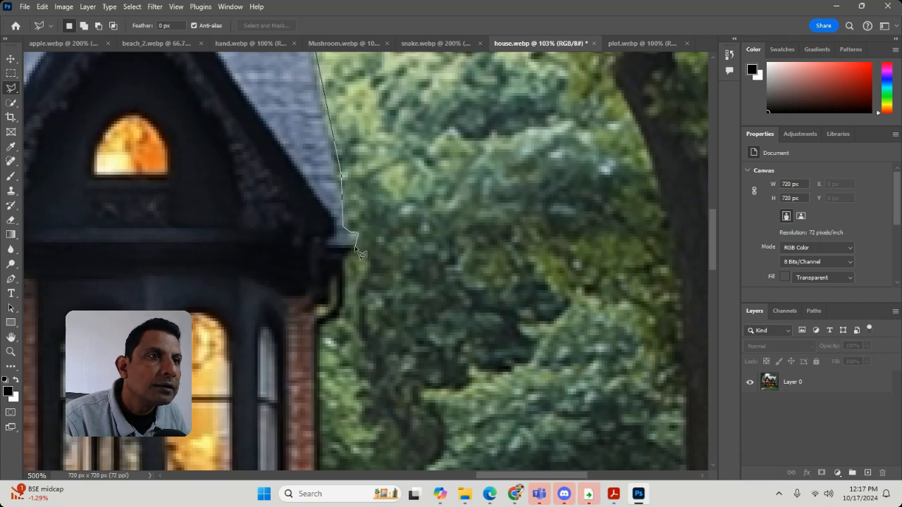
{"action": "left_click", "coordinate": [347, 257]}
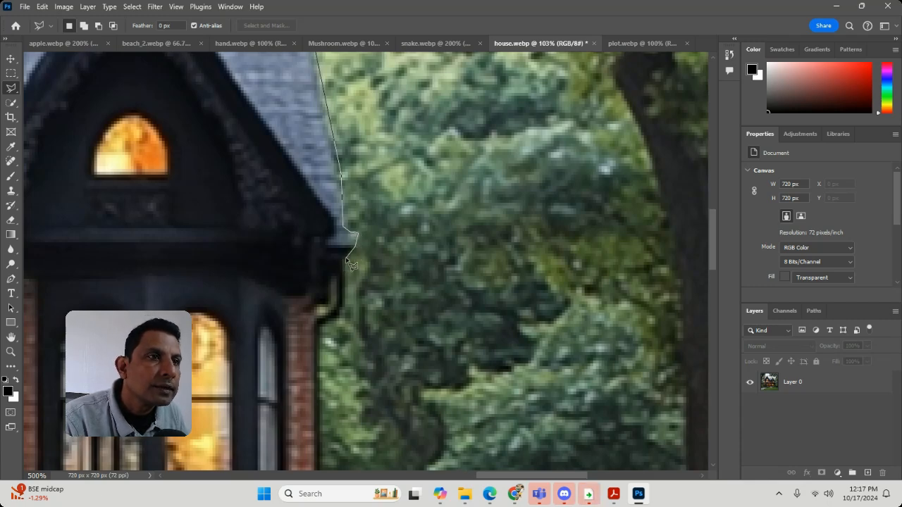
{"action": "left_click", "coordinate": [345, 317]}
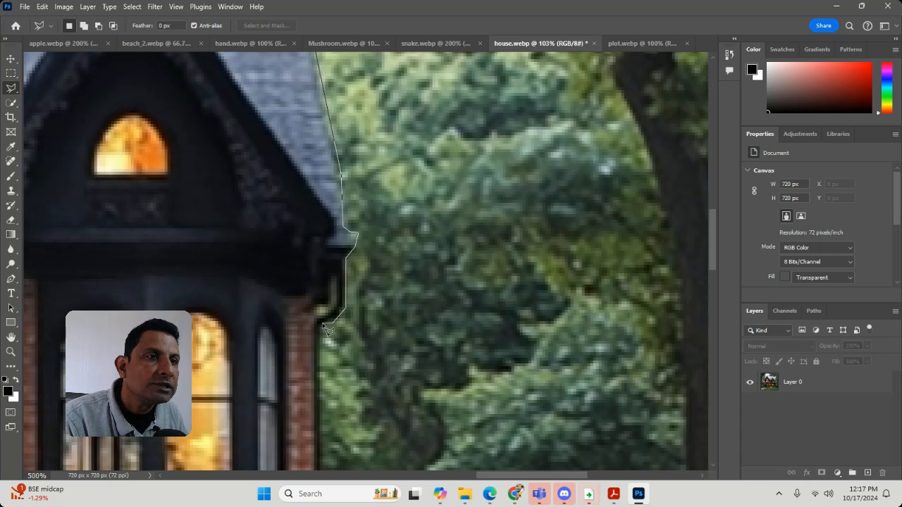
{"action": "left_click", "coordinate": [325, 326]}
Step: Extend the lasso outline down the brick side wall and along the porch roof to its outer corner
{"action": "scroll", "coordinate": [316, 289], "scroll_direction": "down", "scroll_amount": 5}
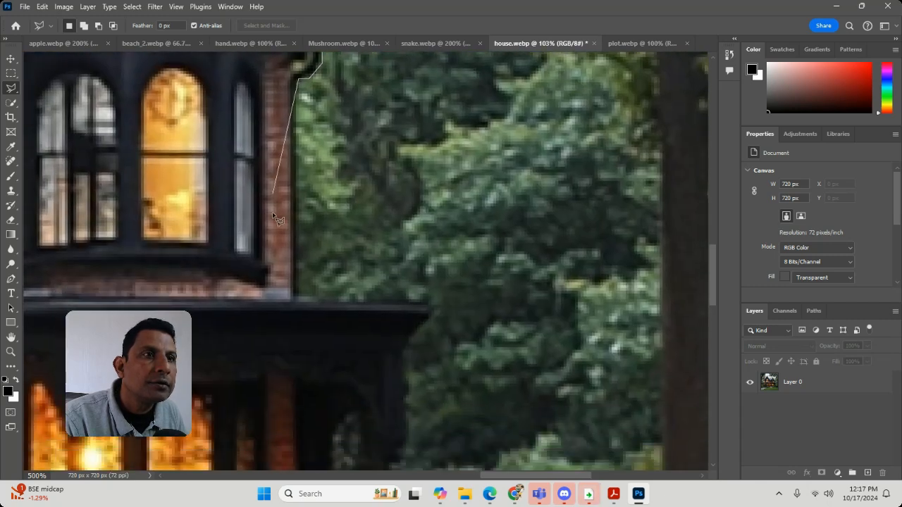
{"action": "left_click", "coordinate": [297, 131]}
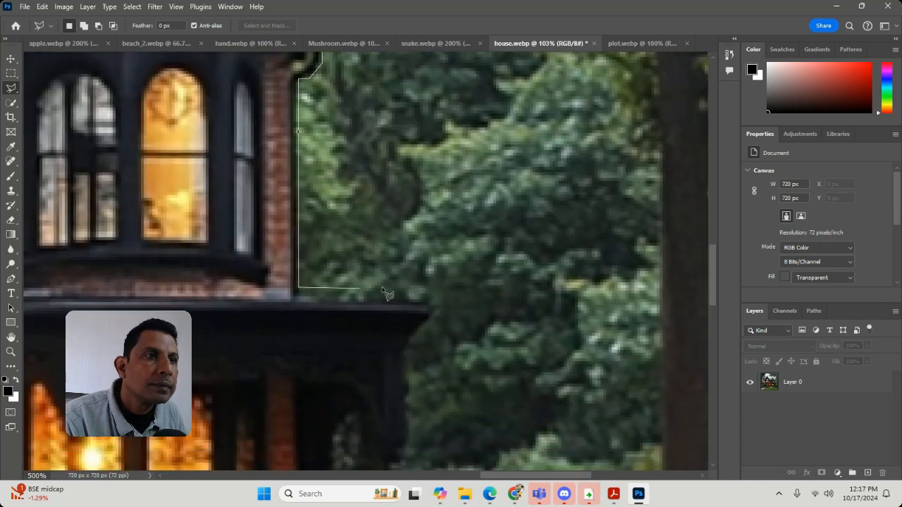
{"action": "left_click", "coordinate": [299, 296]}
{"action": "left_click", "coordinate": [430, 301]}
Step: Extend the lasso outline from the porch roof corner down the outer post to the shrub beside the brick pier
{"action": "scroll", "coordinate": [408, 312], "scroll_direction": "down", "scroll_amount": 5}
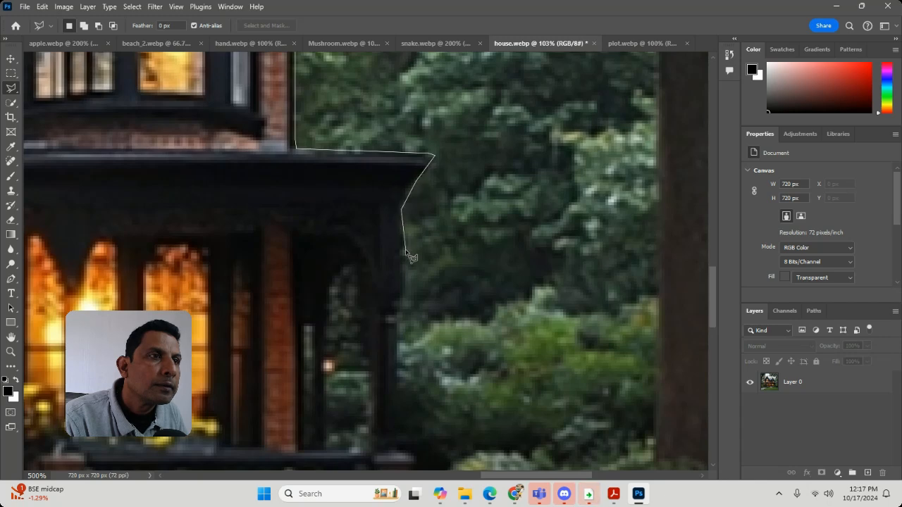
{"action": "left_click", "coordinate": [396, 310]}
{"action": "left_click", "coordinate": [397, 377]}
{"action": "left_click_drag", "start_coordinate": [444, 409], "coordinate": [424, 148]}
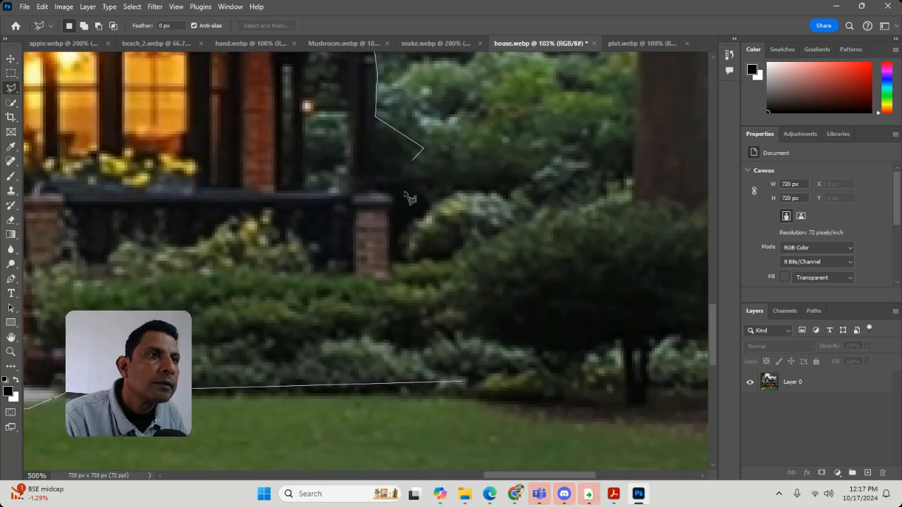
{"action": "left_click", "coordinate": [420, 211]}
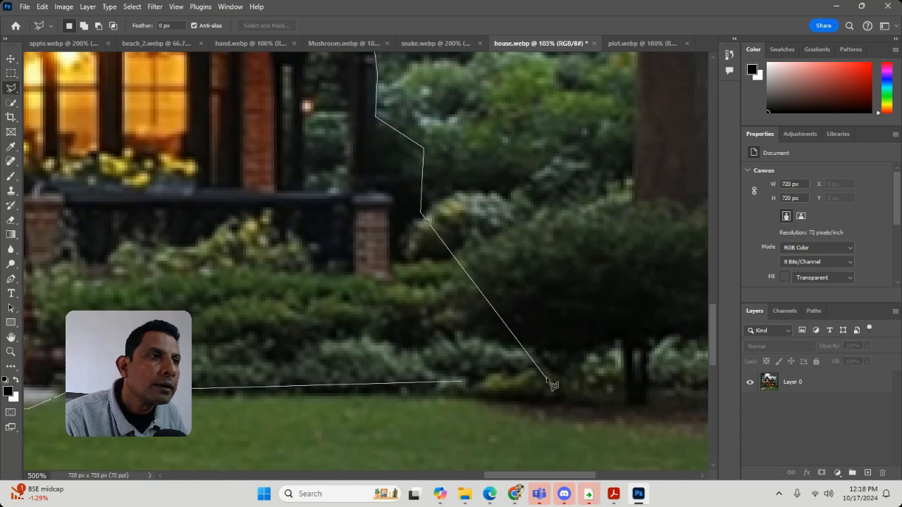
Step: Carry the lasso outline around the shrubs beside the porch and close the selection at its starting point
{"action": "left_click", "coordinate": [502, 188]}
{"action": "left_click", "coordinate": [571, 279]}
{"action": "left_click", "coordinate": [575, 339]}
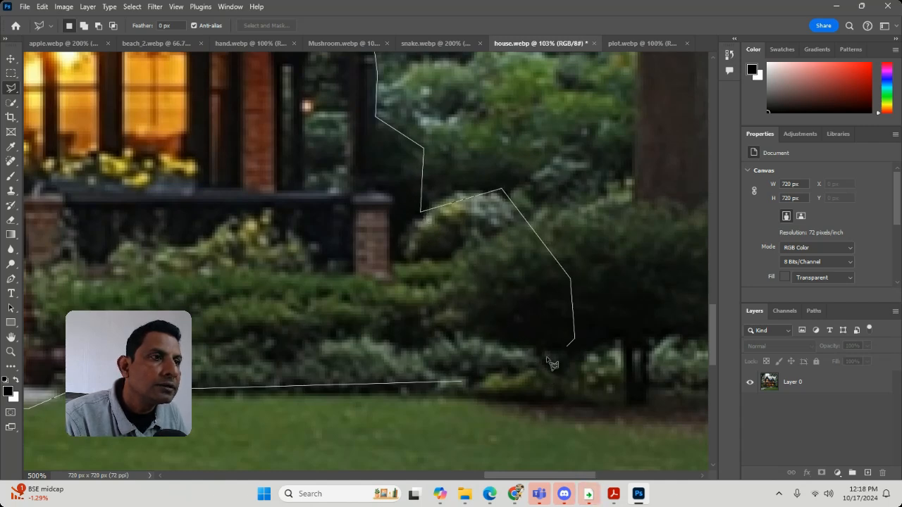
{"action": "left_click", "coordinate": [460, 382]}
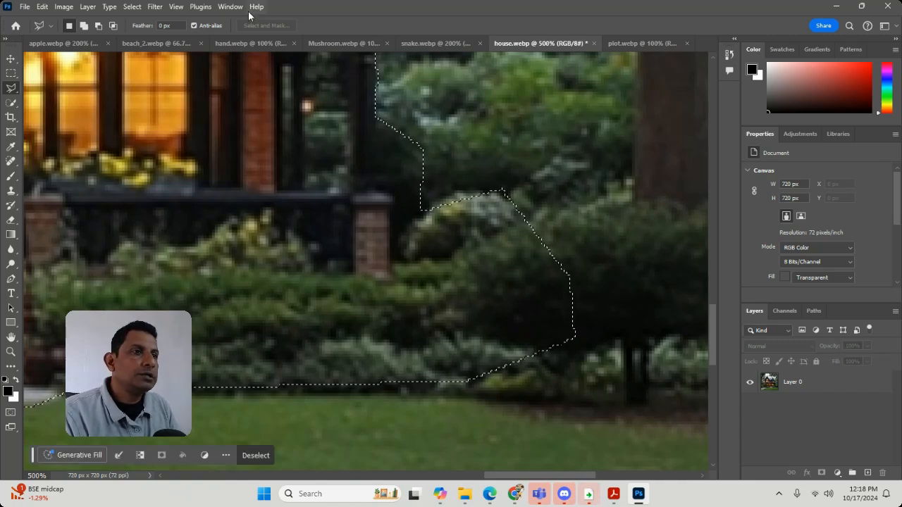
Step: Save the closed selection as a new channel named house
{"action": "left_click", "coordinate": [132, 8]}
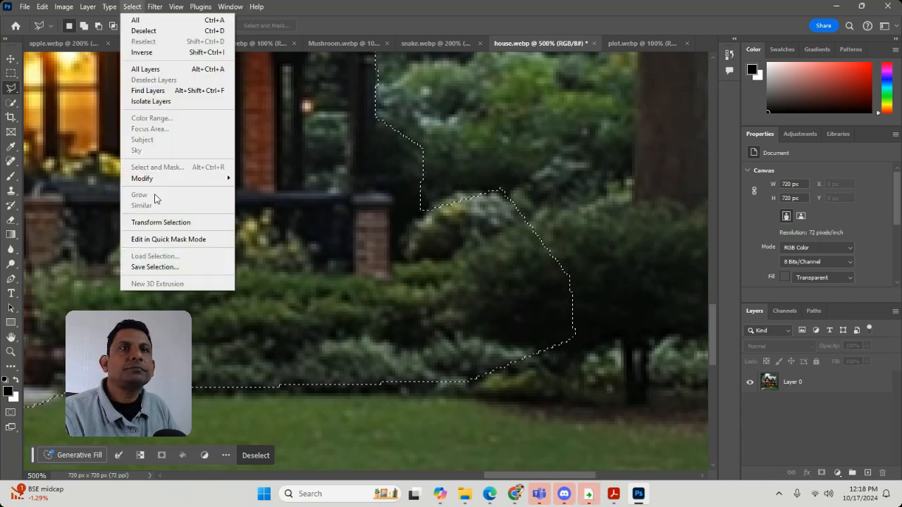
{"action": "left_click", "coordinate": [155, 267]}
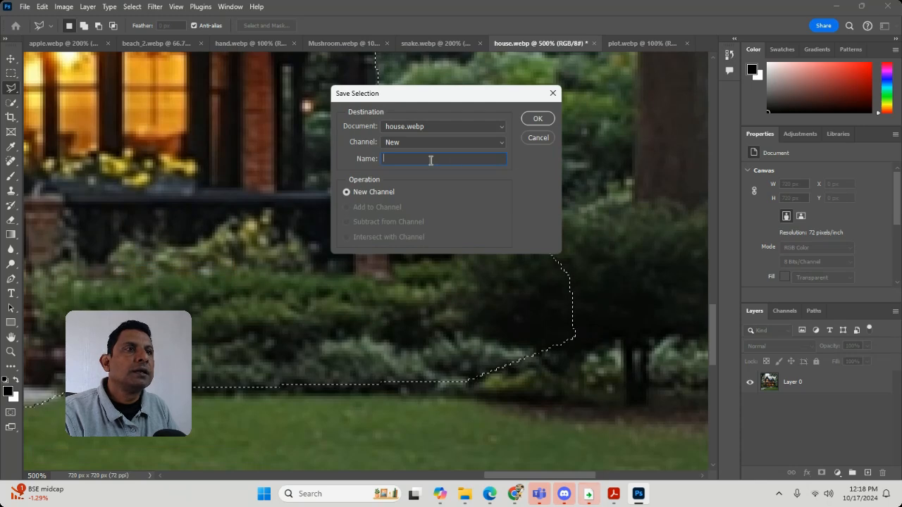
{"action": "type", "text": "ho"}
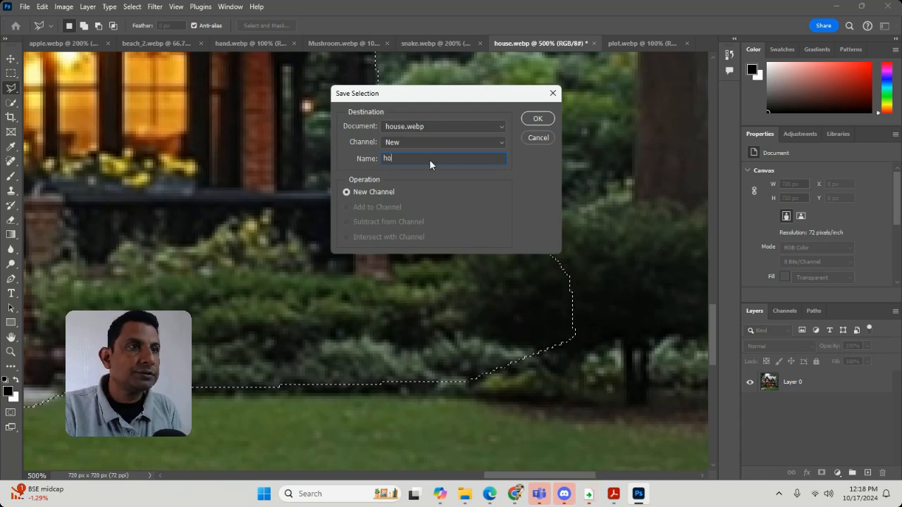
{"action": "type", "text": "use"}
{"action": "key", "text": "Return"}
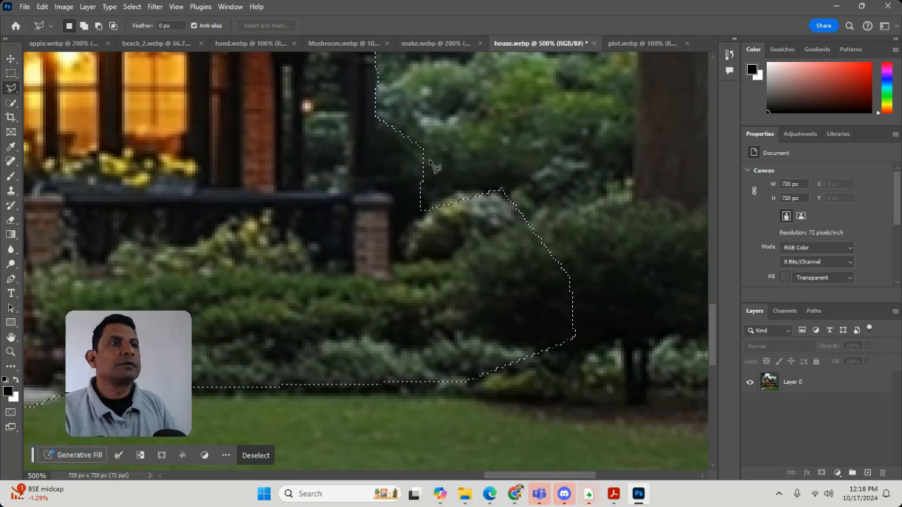
Step: Subtract the background corner above the shrubs on the chimney side from the selection with the freehand Lasso tool
{"action": "key", "text": "ctrl+minus"}
{"action": "key", "text": "ctrl+minus"}
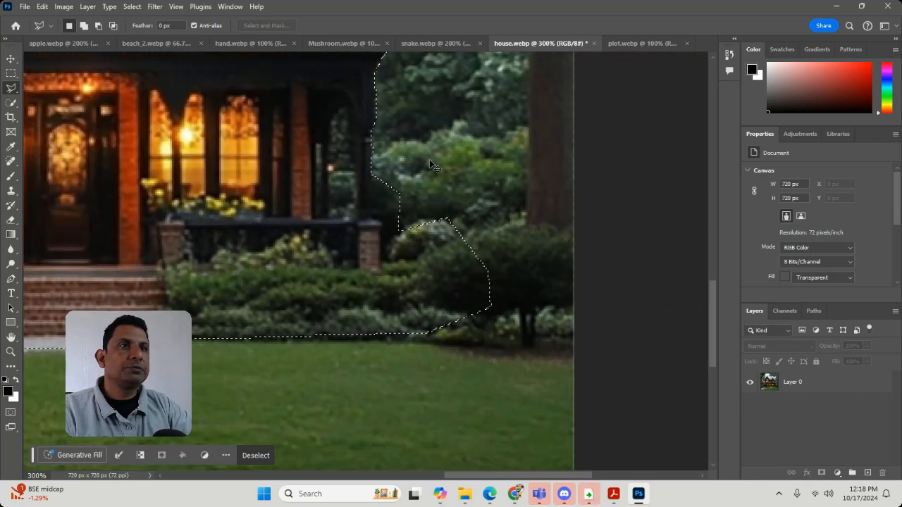
{"action": "key", "text": "ctrl+minus"}
{"action": "key", "text": "ctrl+minus"}
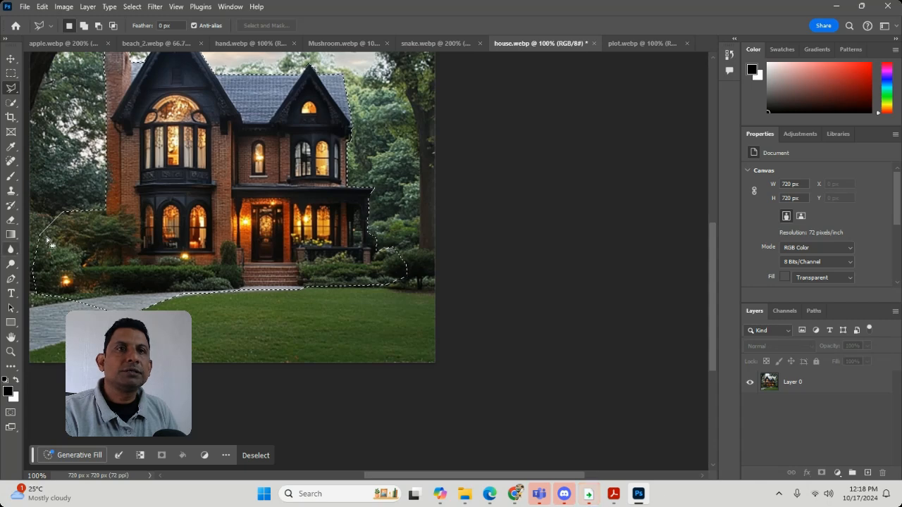
{"action": "left_click", "coordinate": [12, 88]}
{"action": "left_click", "coordinate": [35, 89]}
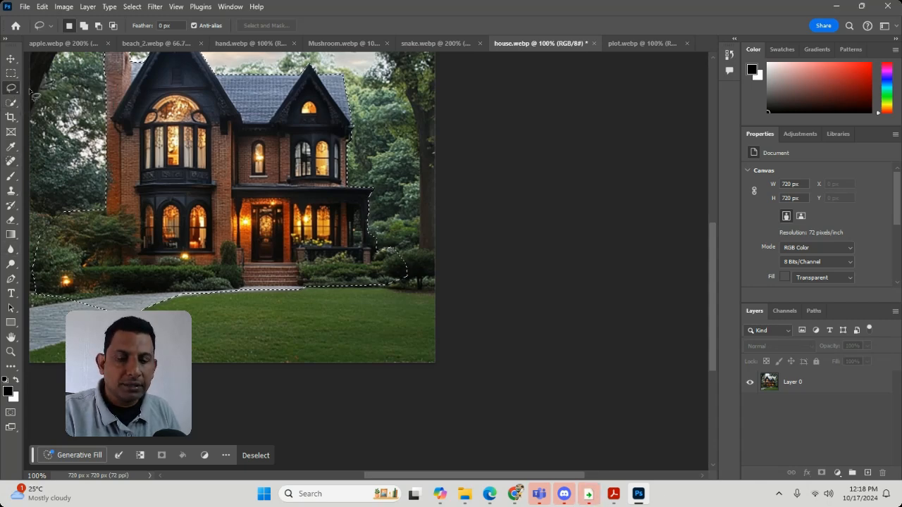
{"action": "mouse_move", "coordinate": [42, 245]}
{"action": "left_mouse_down"}
{"action": "mouse_move", "coordinate": [52, 206]}
{"action": "mouse_move", "coordinate": [72, 226]}
{"action": "left_mouse_up"}
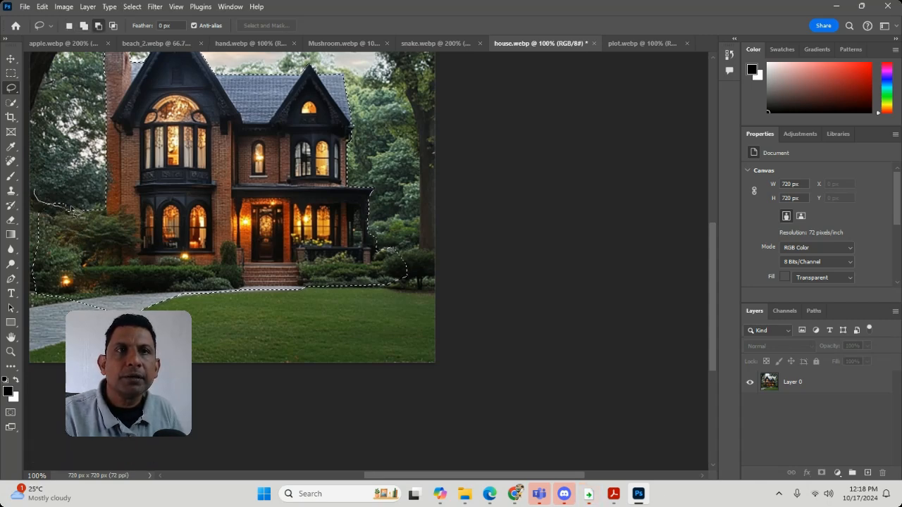
{"action": "mouse_move", "coordinate": [43, 200]}
{"action": "left_mouse_down"}
{"action": "mouse_move", "coordinate": [39, 208]}
{"action": "mouse_move", "coordinate": [61, 226]}
{"action": "mouse_move", "coordinate": [106, 210]}
{"action": "left_mouse_up"}
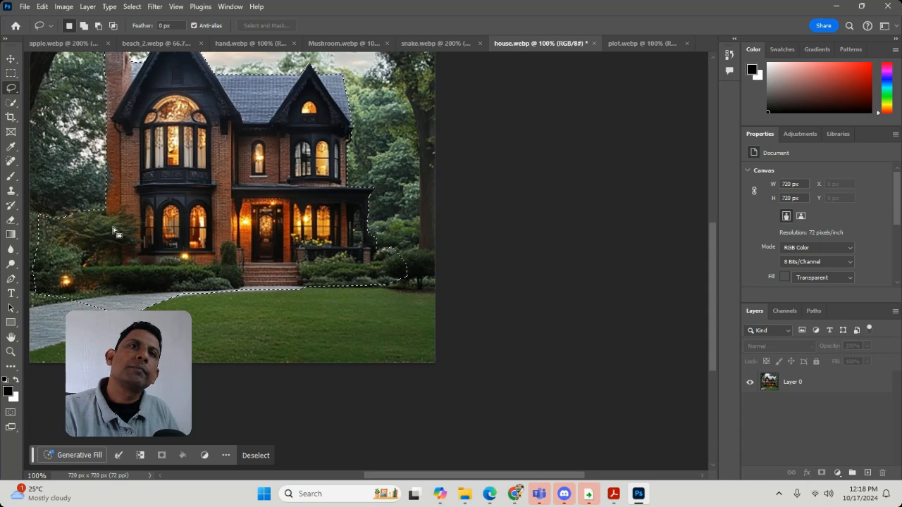
{"action": "mouse_move", "coordinate": [39, 223]}
{"action": "left_mouse_down"}
{"action": "mouse_move", "coordinate": [47, 225]}
{"action": "mouse_move", "coordinate": [43, 213]}
{"action": "left_mouse_up"}
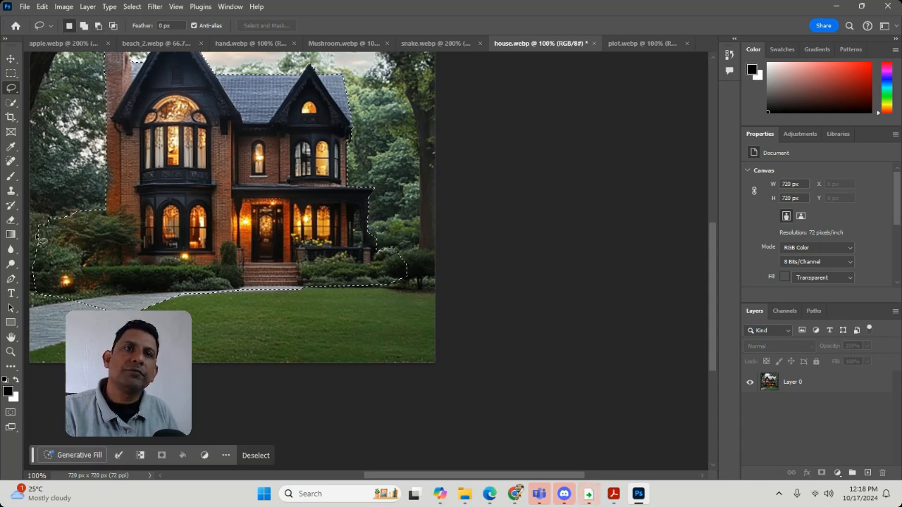
{"action": "key", "text": "alt"}
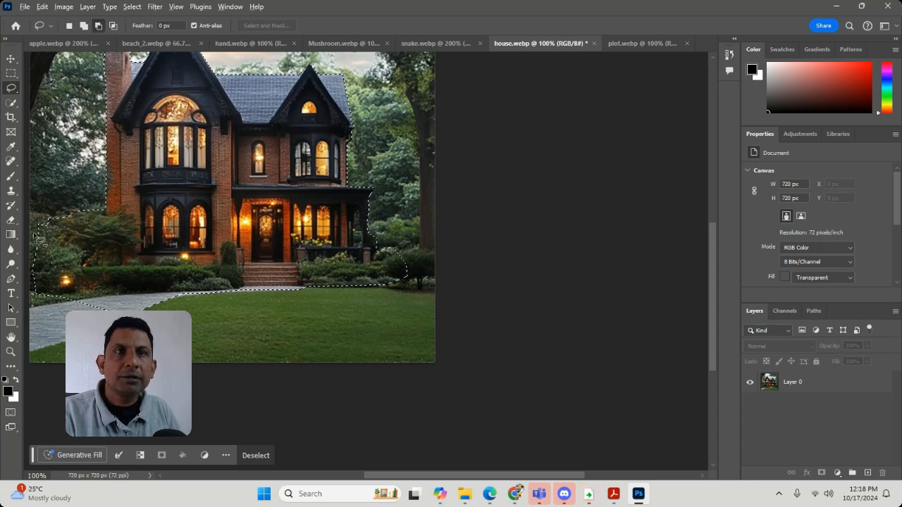
{"action": "left_click_drag", "start_coordinate": [62, 213], "coordinate": [41, 213]}
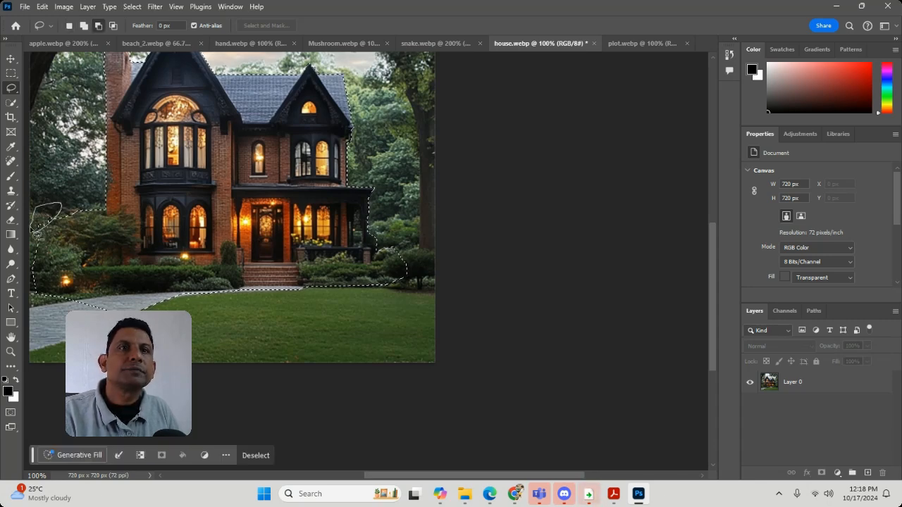
Step: Save the trimmed house selection to another new channel, also named house
{"action": "scroll", "coordinate": [247, 318], "scroll_direction": "up", "scroll_amount": 4}
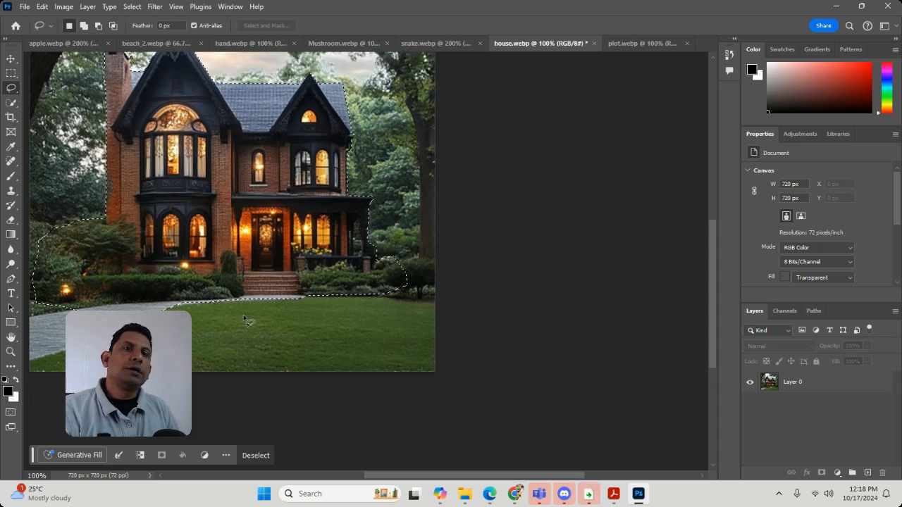
{"action": "scroll", "coordinate": [247, 318], "scroll_direction": "up", "scroll_amount": 5}
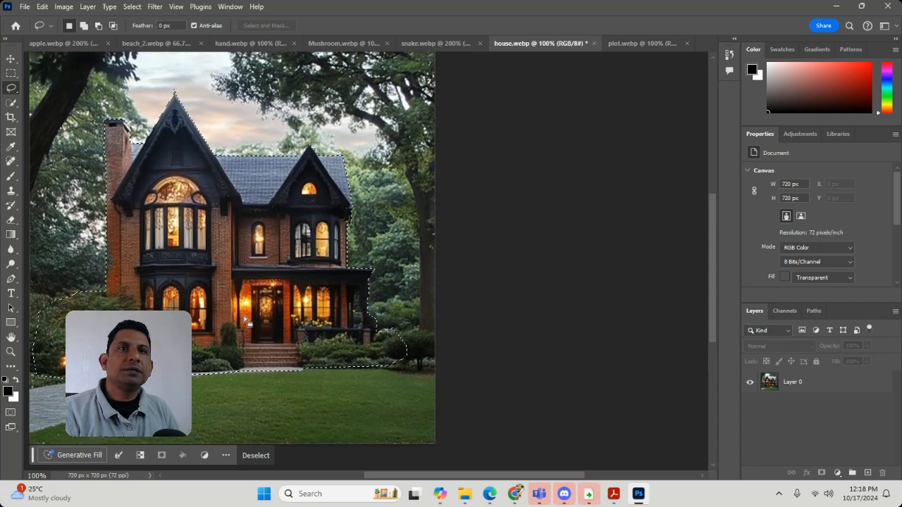
{"action": "left_click", "coordinate": [133, 7]}
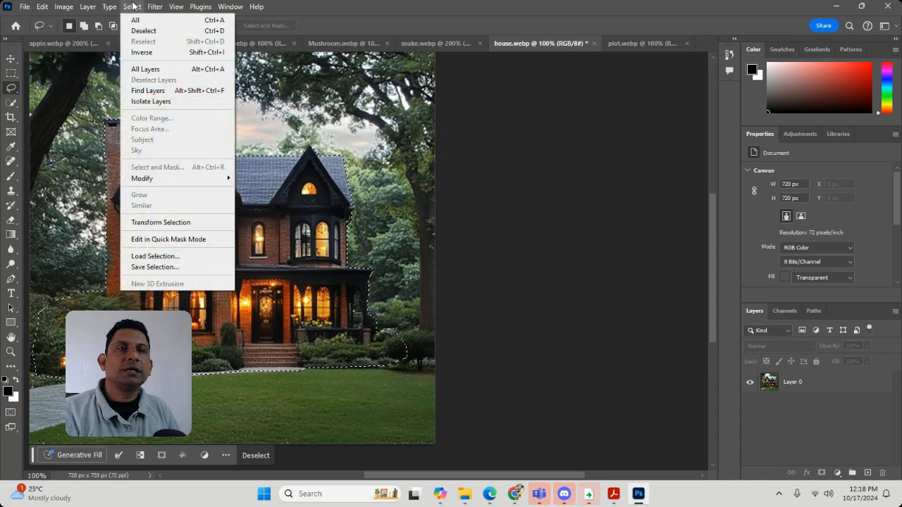
{"action": "left_click", "coordinate": [155, 267]}
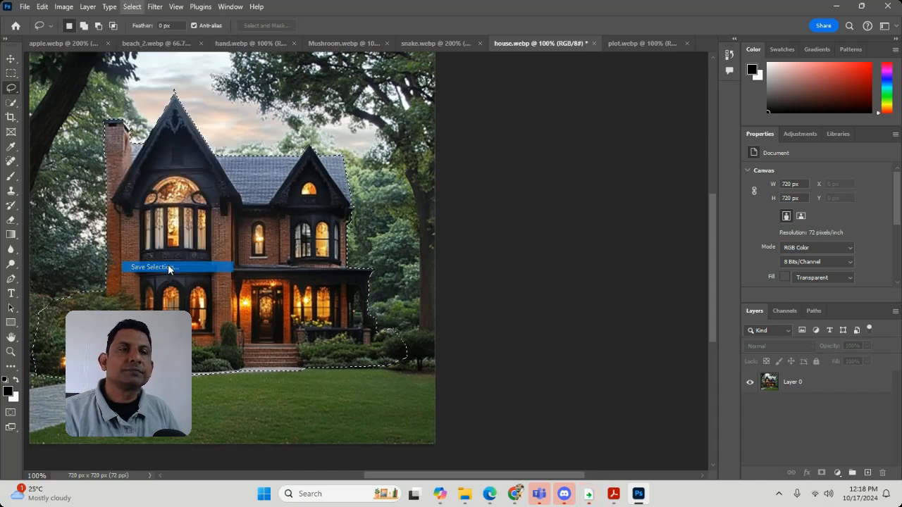
{"action": "type", "text": "h"}
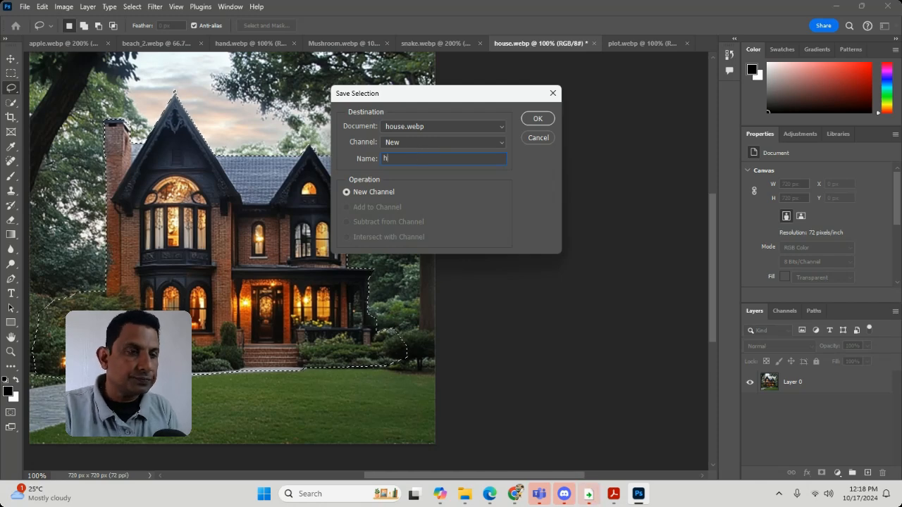
{"action": "type", "text": "ouse"}
{"action": "key", "text": "Return"}
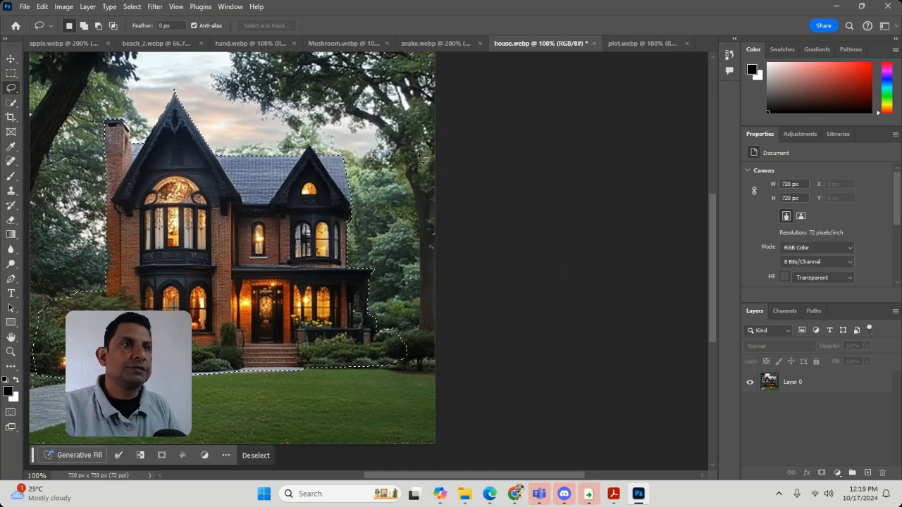
Step: Feather the house selection by 3 pixels
{"action": "right_click", "coordinate": [273, 176]}
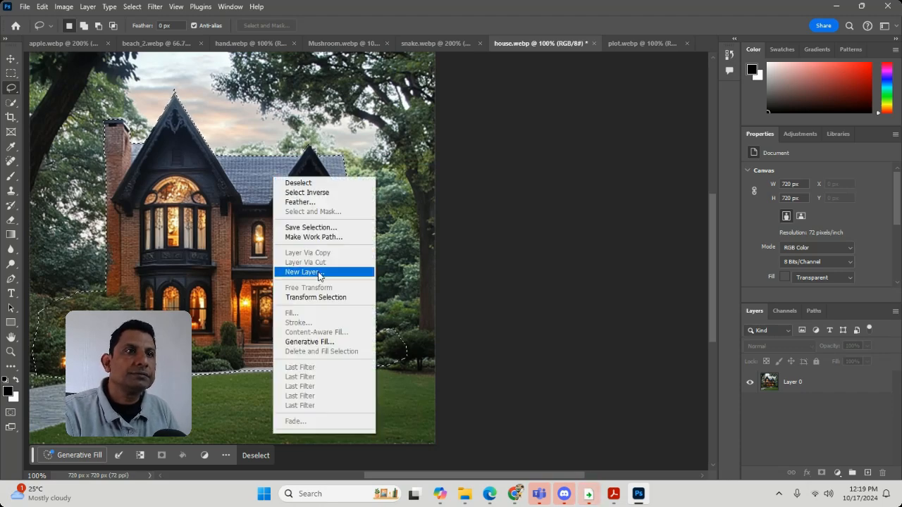
{"action": "left_click", "coordinate": [301, 203]}
{"action": "type", "text": "3"}
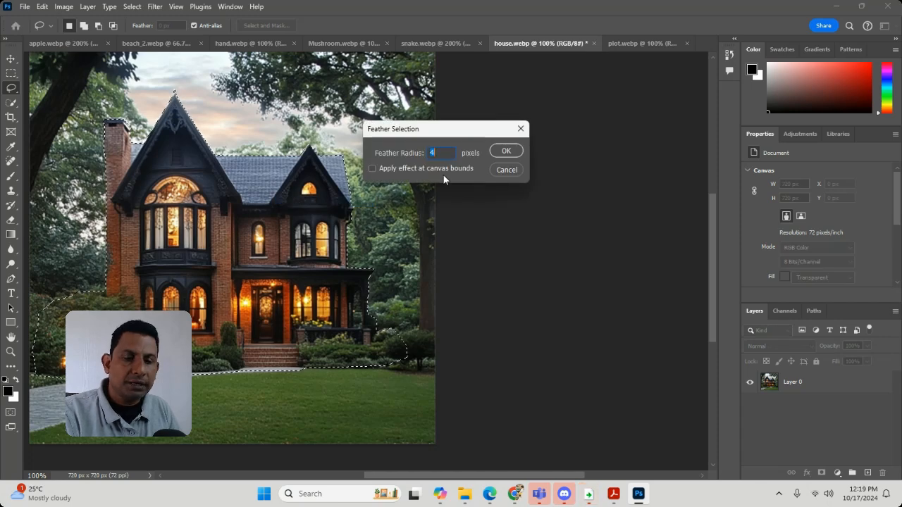
{"action": "left_click", "coordinate": [505, 151]}
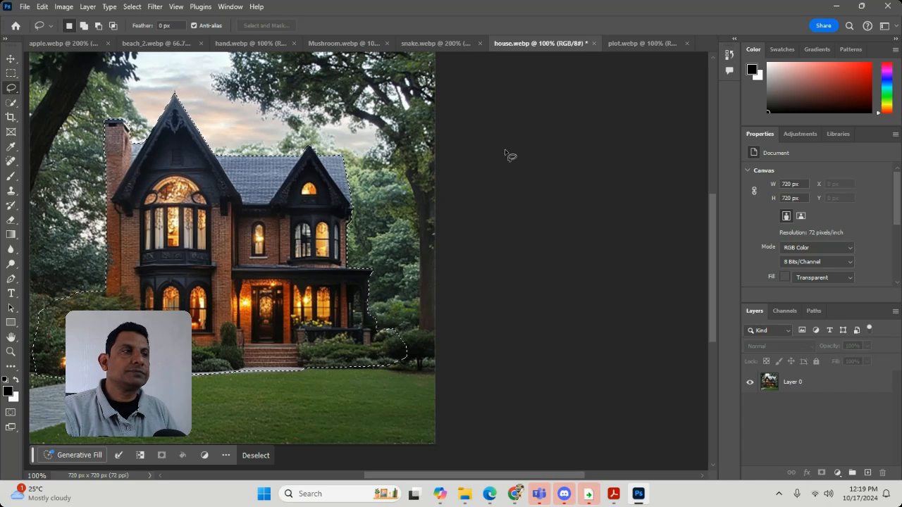
Step: Cut the feathered house selection out of Layer 0 and paste it into plot.webp
{"action": "left_click", "coordinate": [814, 389]}
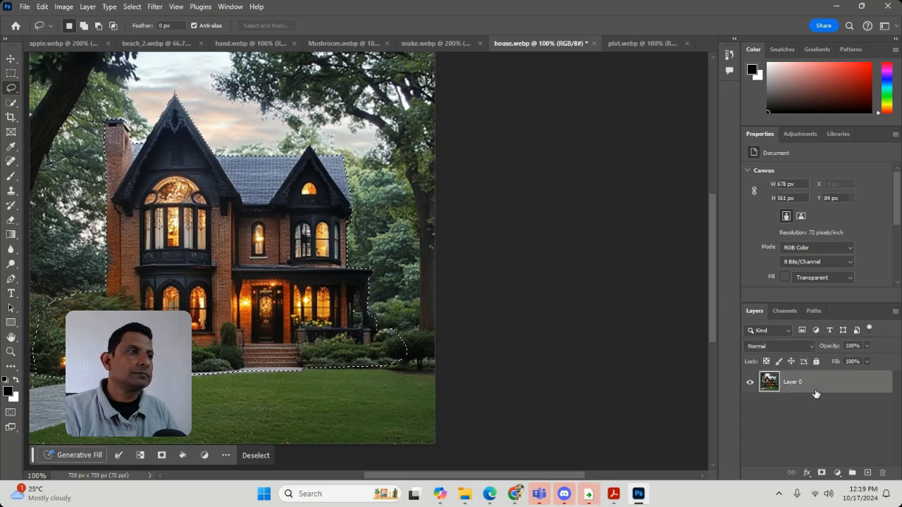
{"action": "key", "text": "Delete"}
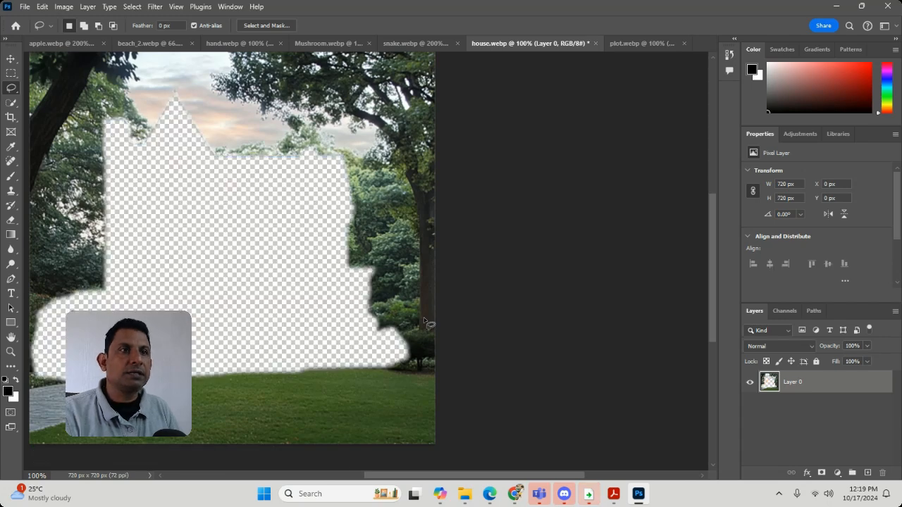
{"action": "key", "text": "ctrl+d"}
{"action": "left_click", "coordinate": [630, 46]}
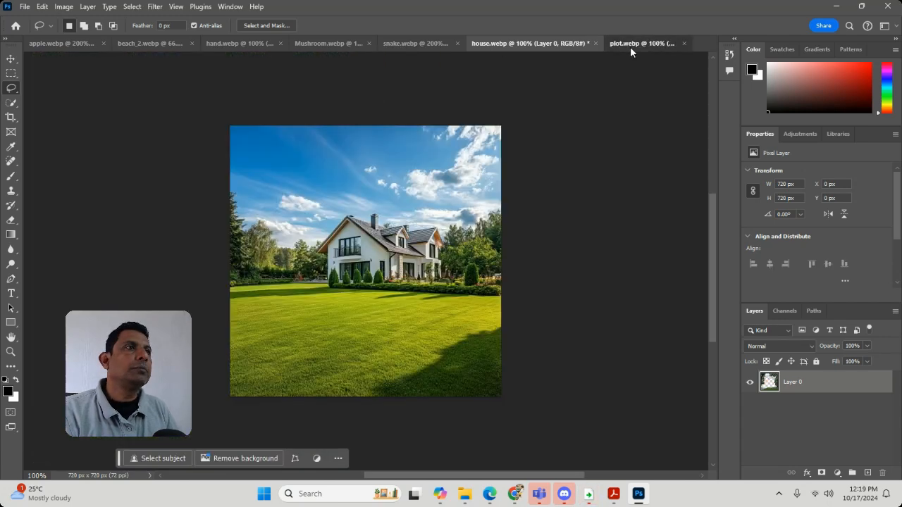
{"action": "key", "text": "ctrl+v"}
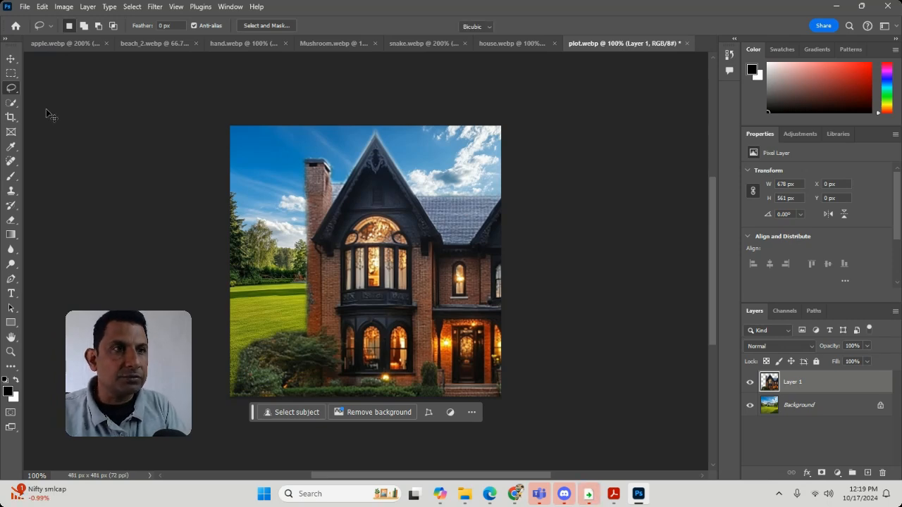
Step: Scale the pasted house non-proportionally to about 517 × 481 px, covering the white house and reaching slightly past the canvas edge
{"action": "key", "text": "ctrl+t"}
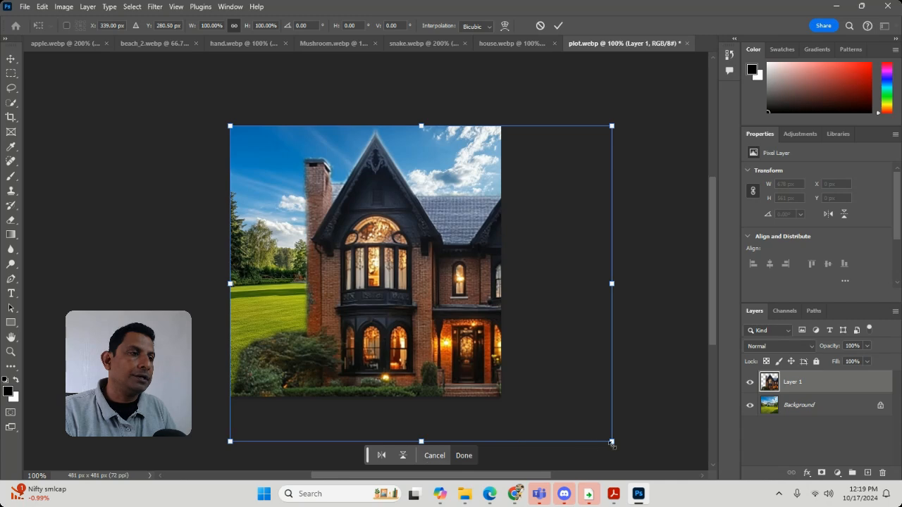
{"action": "left_click_drag", "start_coordinate": [611, 441], "coordinate": [508, 373]}
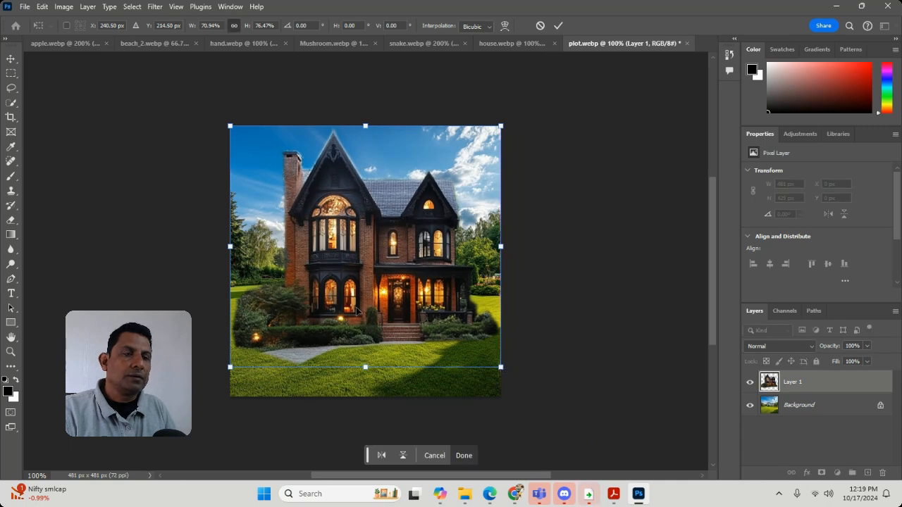
{"action": "mouse_move", "coordinate": [231, 366]}
{"action": "left_mouse_down"}
{"action": "mouse_move", "coordinate": [201, 419]}
{"action": "mouse_move", "coordinate": [217, 393]}
{"action": "mouse_move", "coordinate": [210, 397]}
{"action": "left_mouse_up"}
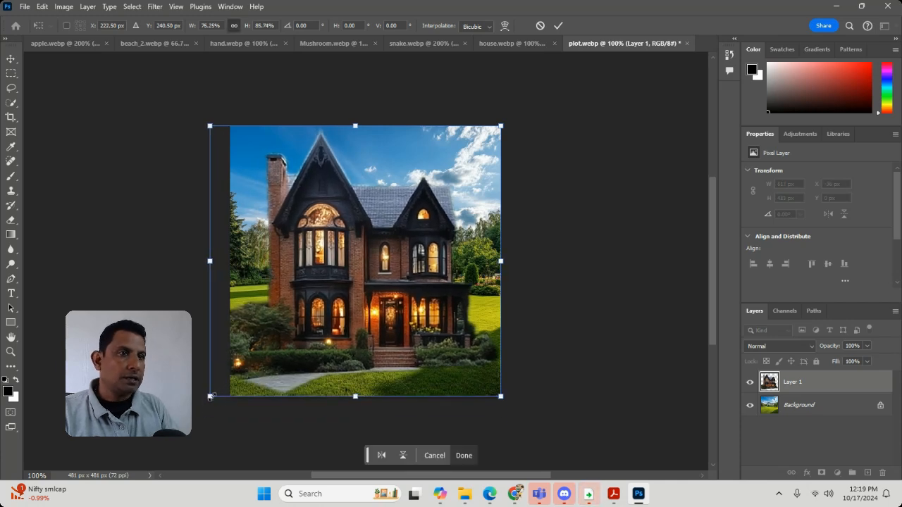
{"action": "key", "text": "Return"}
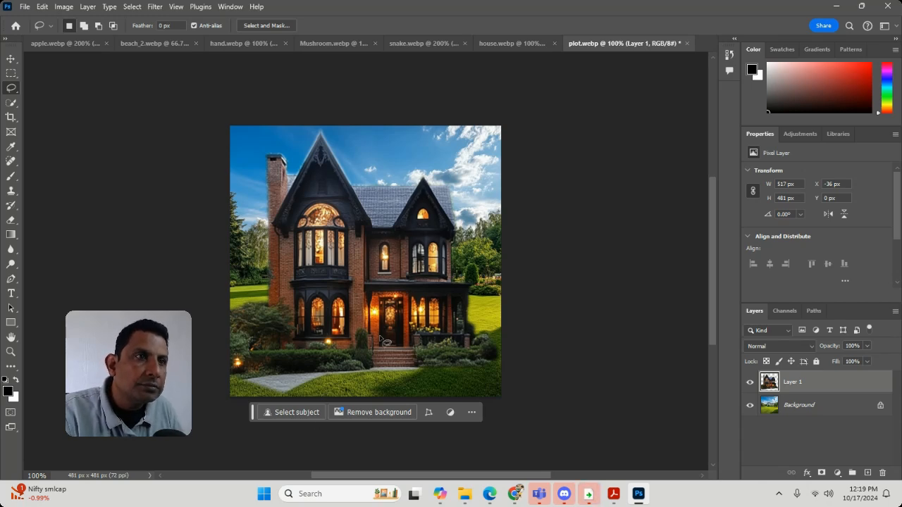
Step: Rescale the pasted house non-proportionally to about 519 × 485 px, extending it past the canvas's lower-left corner with its upper edge lowered
{"action": "key", "text": "ctrl+t"}
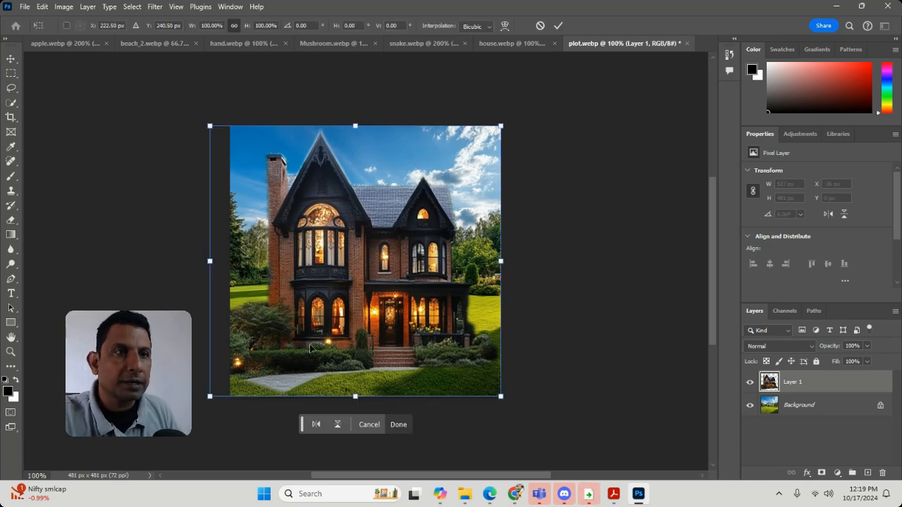
{"action": "left_click_drag", "start_coordinate": [210, 399], "coordinate": [194, 418]}
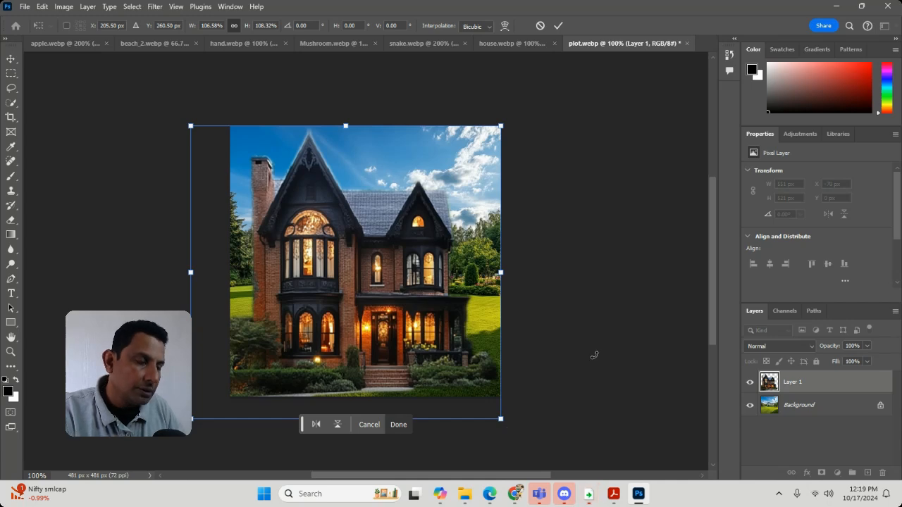
{"action": "key", "text": "l"}
{"action": "left_click_drag", "start_coordinate": [395, 293], "coordinate": [411, 308]}
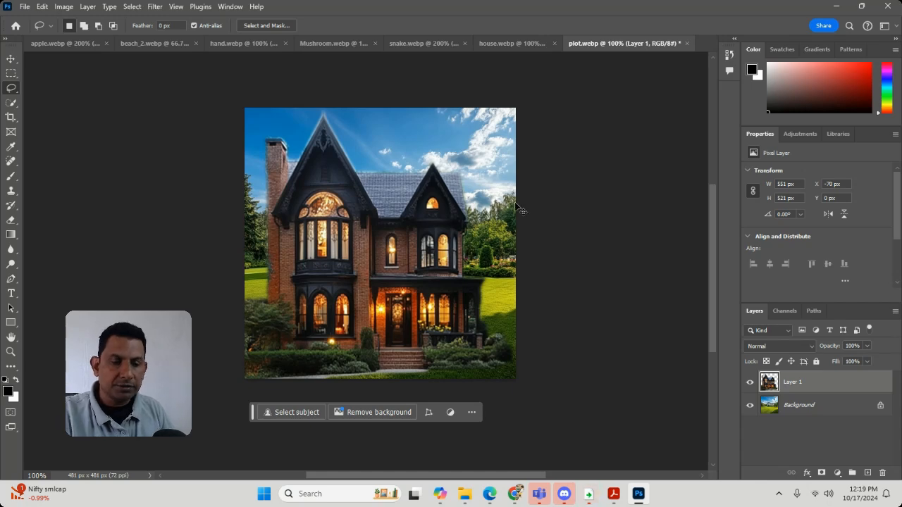
{"action": "key", "text": "ctrl+t"}
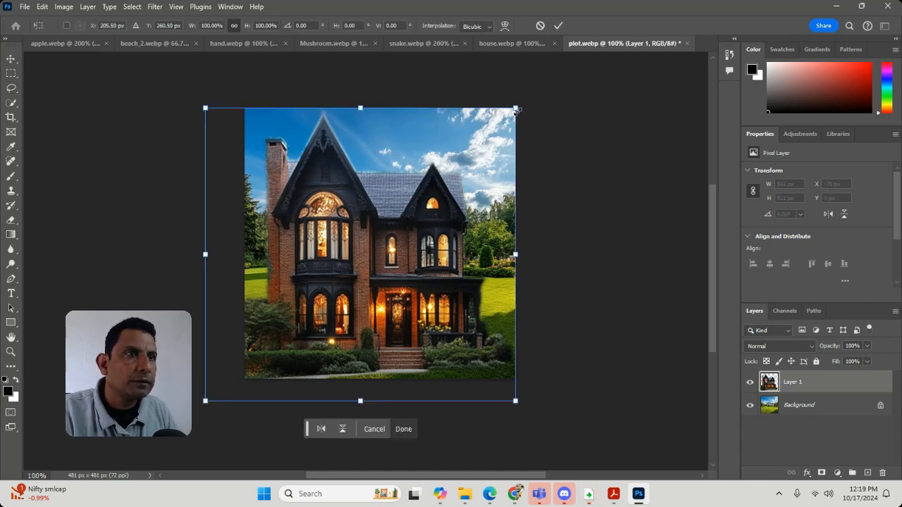
{"action": "left_click_drag", "start_coordinate": [516, 109], "coordinate": [502, 131]}
{"action": "key", "text": "Return"}
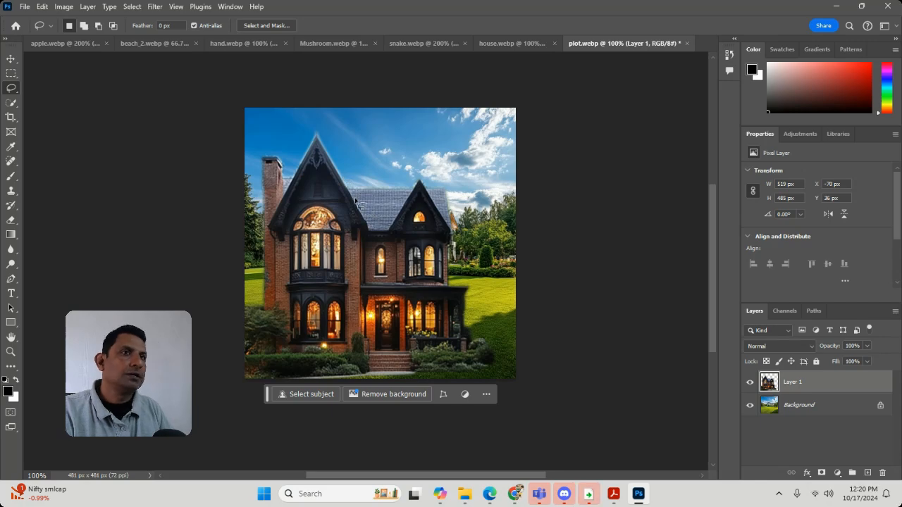
{"action": "left_click", "coordinate": [11, 337]}
{"action": "left_click", "coordinate": [11, 352]}
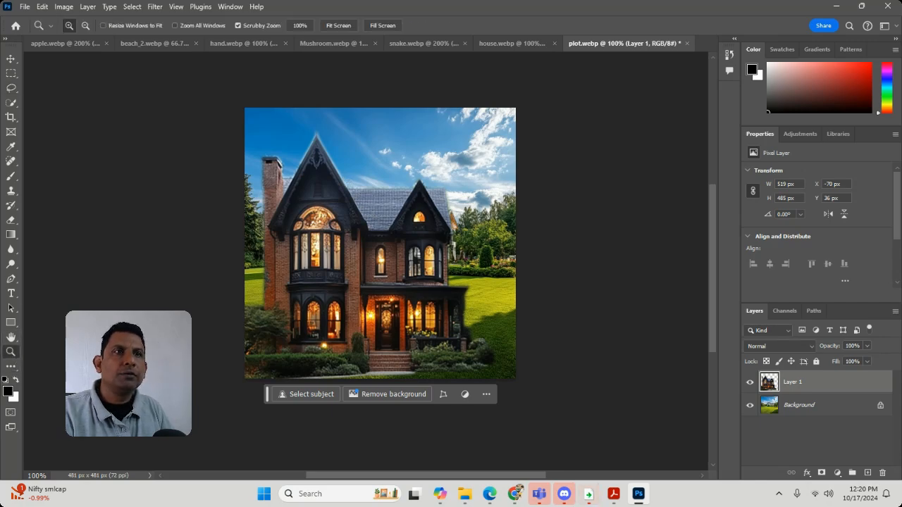
{"action": "left_click_drag", "start_coordinate": [316, 152], "coordinate": [380, 229]}
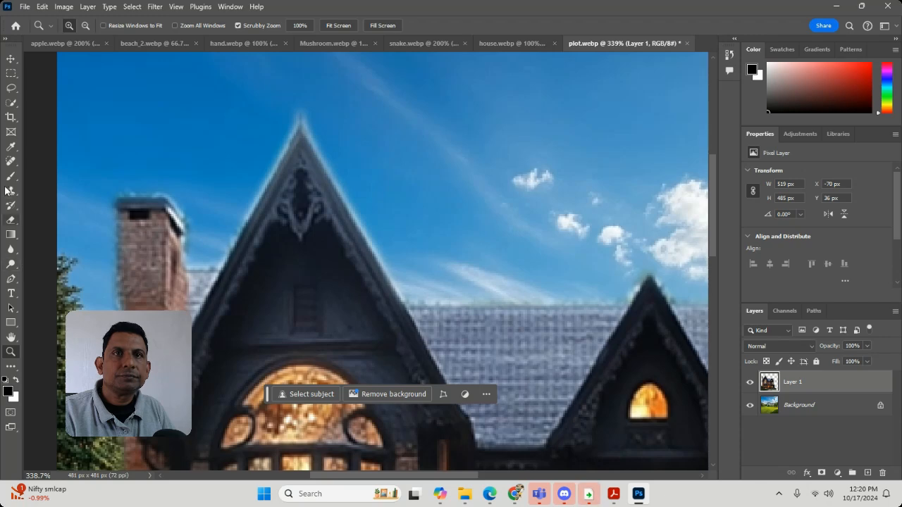
{"action": "left_click", "coordinate": [11, 102]}
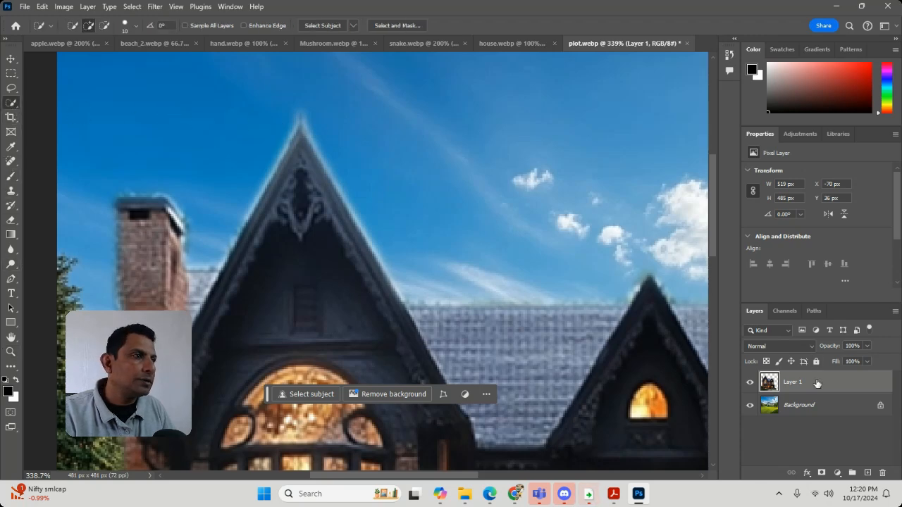
{"action": "left_click", "coordinate": [807, 400]}
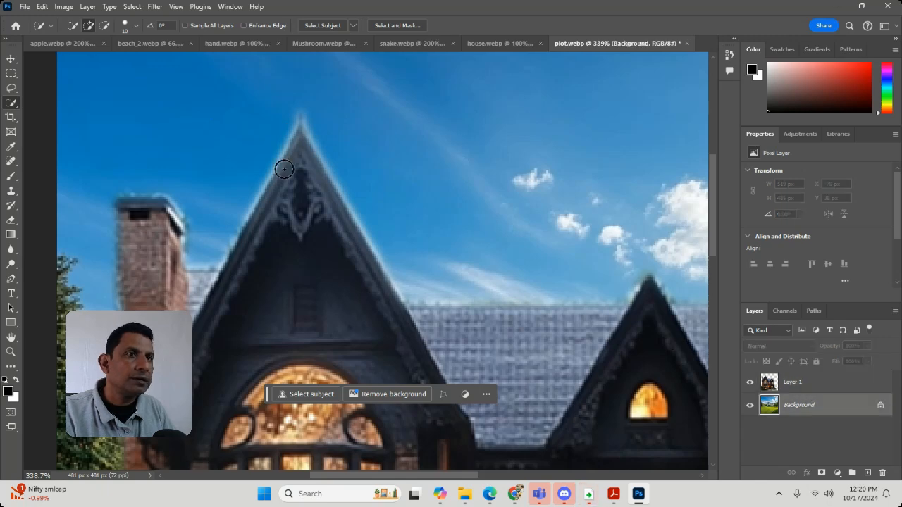
{"action": "left_click", "coordinate": [204, 129]}
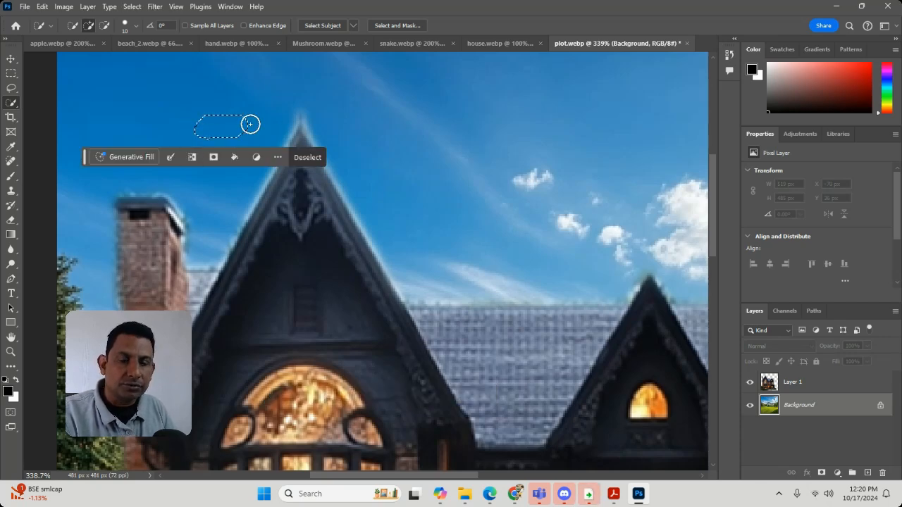
{"action": "key", "text": "ctrl+d"}
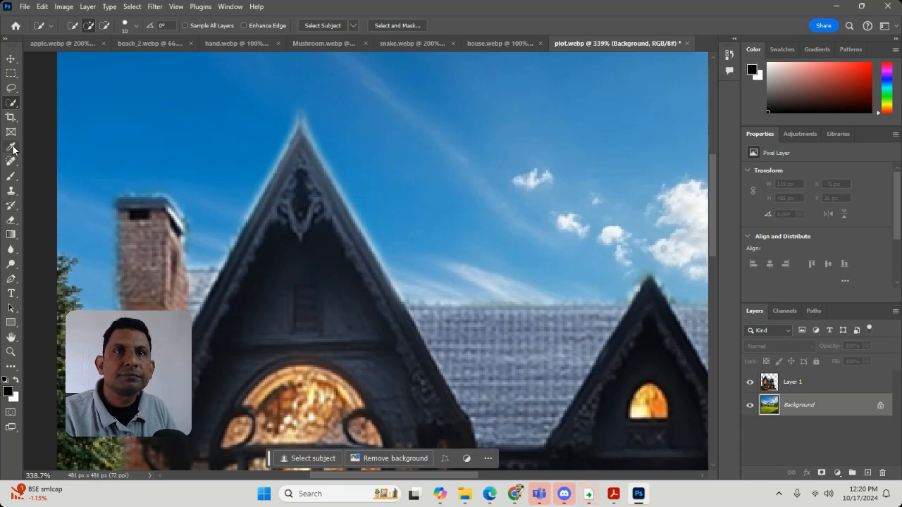
{"action": "right_click", "coordinate": [17, 106]}
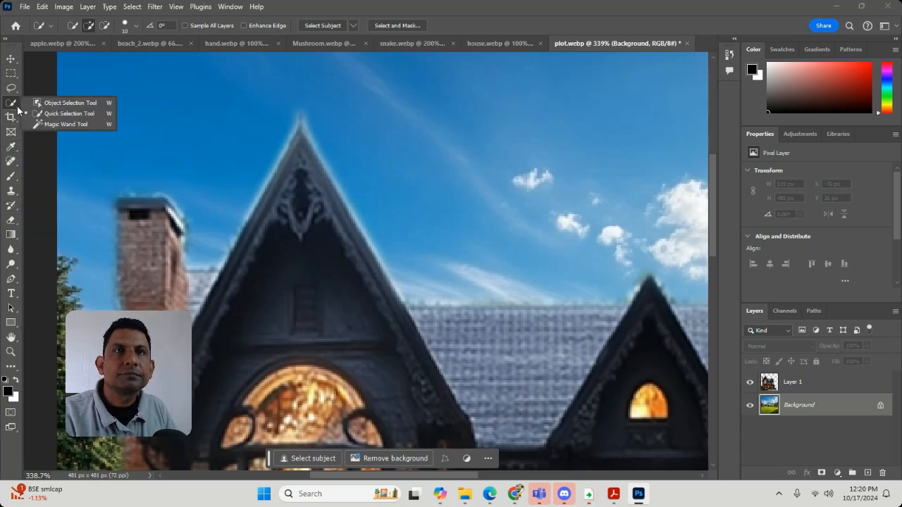
Step: Set up the Brush tool with blue sampled from the sky beside the main gable and a 9 px brush size
{"action": "left_click", "coordinate": [12, 177]}
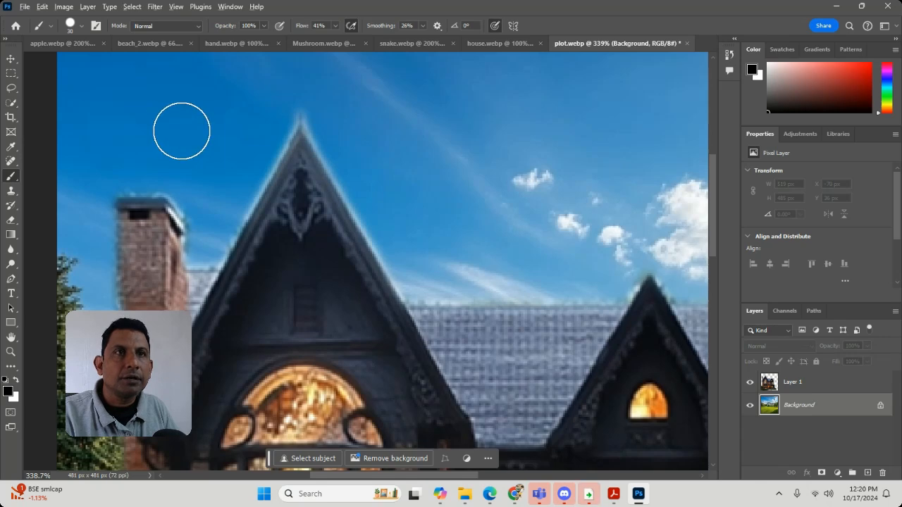
{"action": "left_click", "coordinate": [183, 129], "text": "alt"}
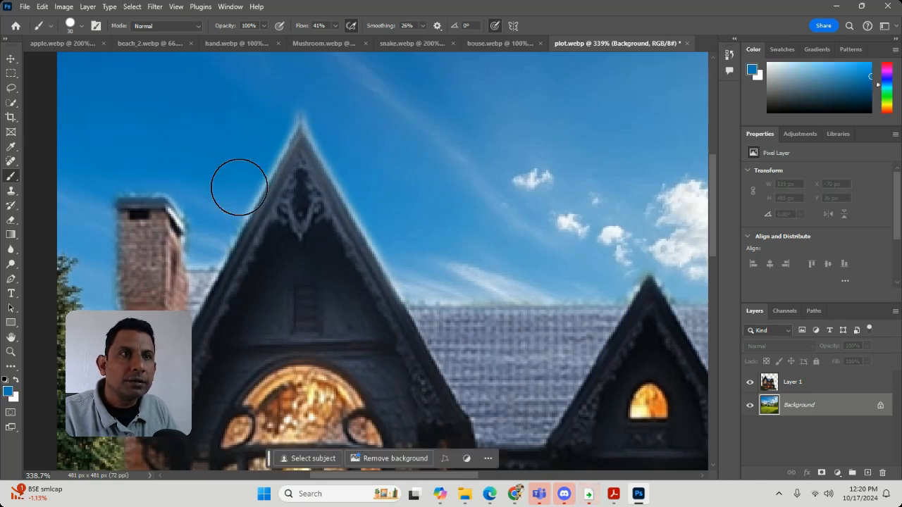
{"action": "key", "text": "bracketleft"}
{"action": "key", "text": "bracketleft"}
{"action": "key", "text": "bracketleft"}
{"action": "key", "text": "bracketleft"}
{"action": "key", "text": "bracketleft"}
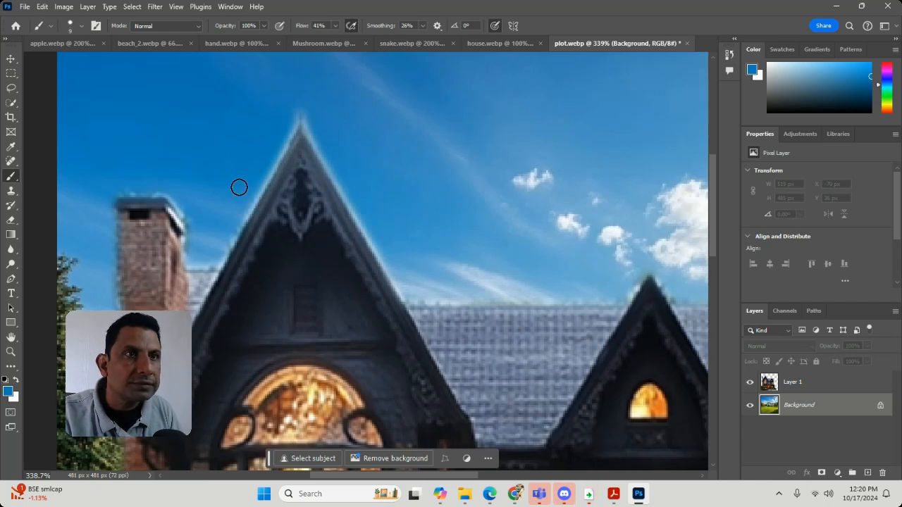
{"action": "left_click", "coordinate": [11, 352]}
{"action": "left_click_drag", "start_coordinate": [272, 240], "coordinate": [297, 260]}
{"action": "left_click_drag", "start_coordinate": [362, 177], "coordinate": [383, 275]}
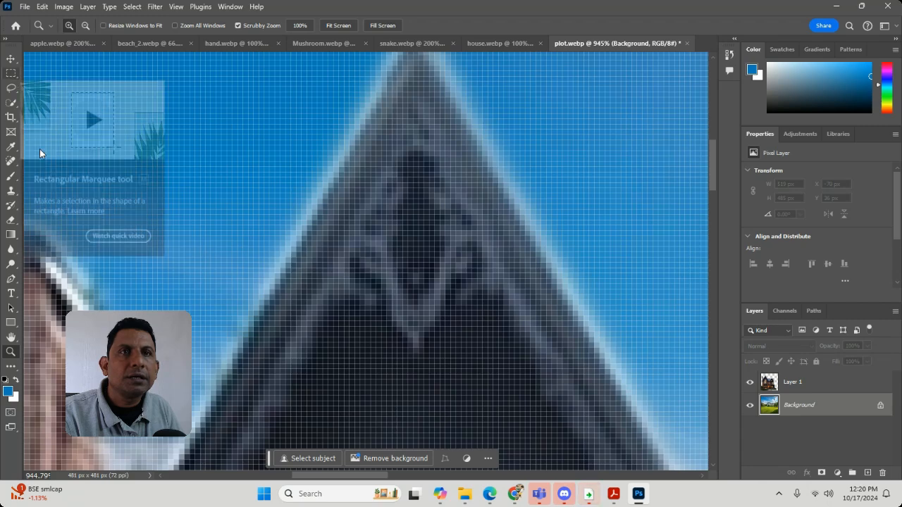
{"action": "left_click", "coordinate": [10, 176]}
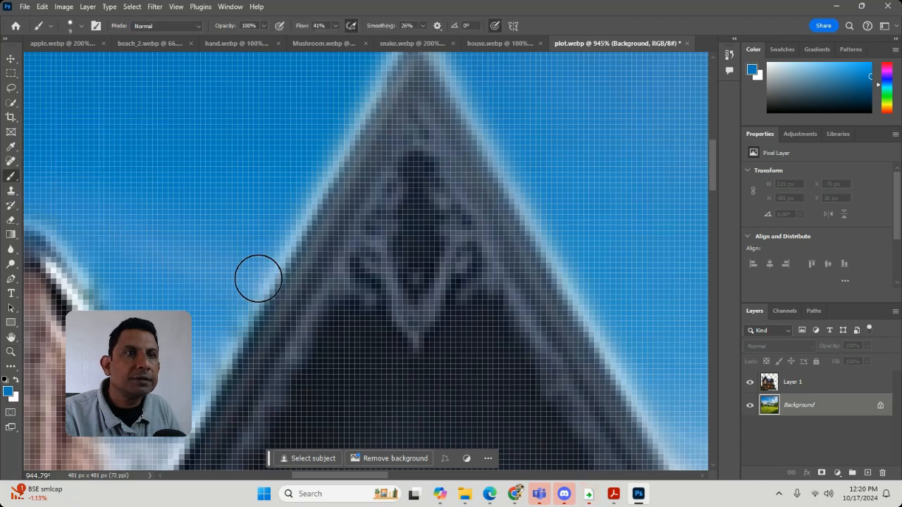
Step: Paint sky blue over the light fringe on the main gable's left slope on a new layer above Layer 1, at 90% opacity
{"action": "left_click", "coordinate": [857, 382]}
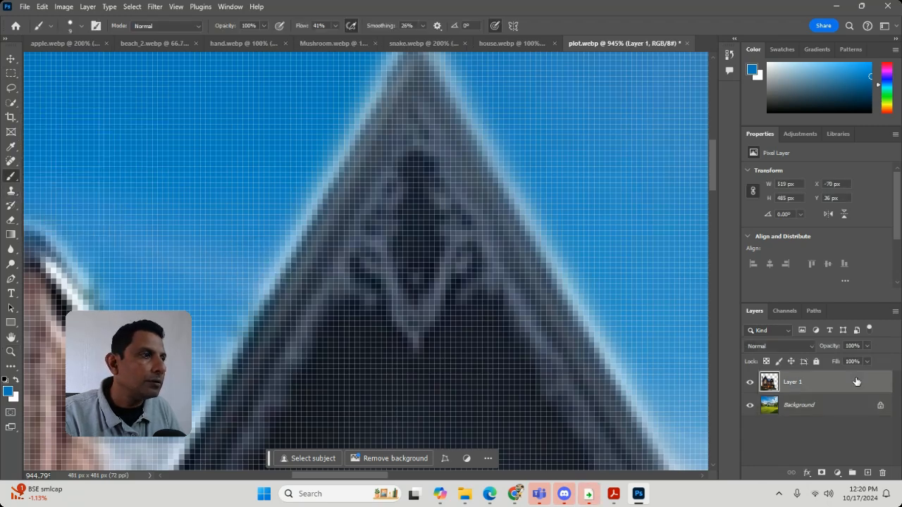
{"action": "left_click", "coordinate": [869, 475]}
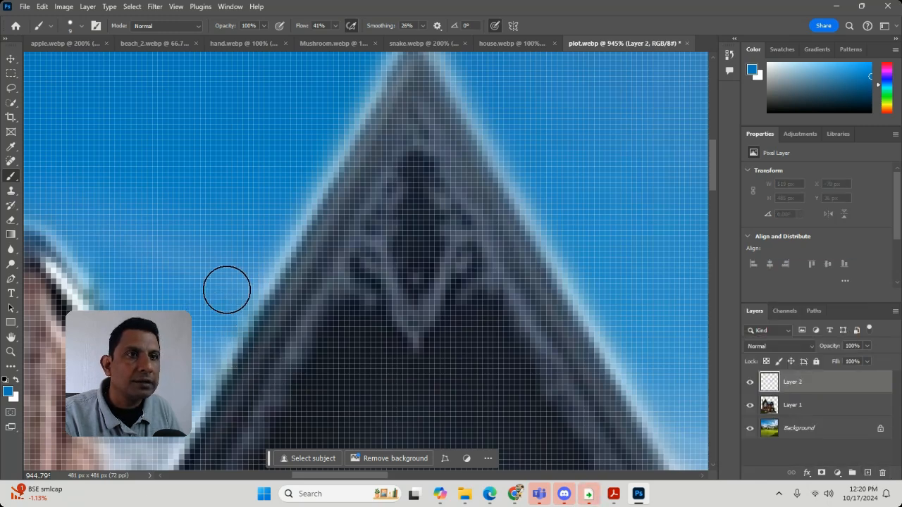
{"action": "mouse_move", "coordinate": [245, 286]}
{"action": "left_mouse_down"}
{"action": "mouse_move", "coordinate": [317, 146]}
{"action": "mouse_move", "coordinate": [361, 82]}
{"action": "left_mouse_up"}
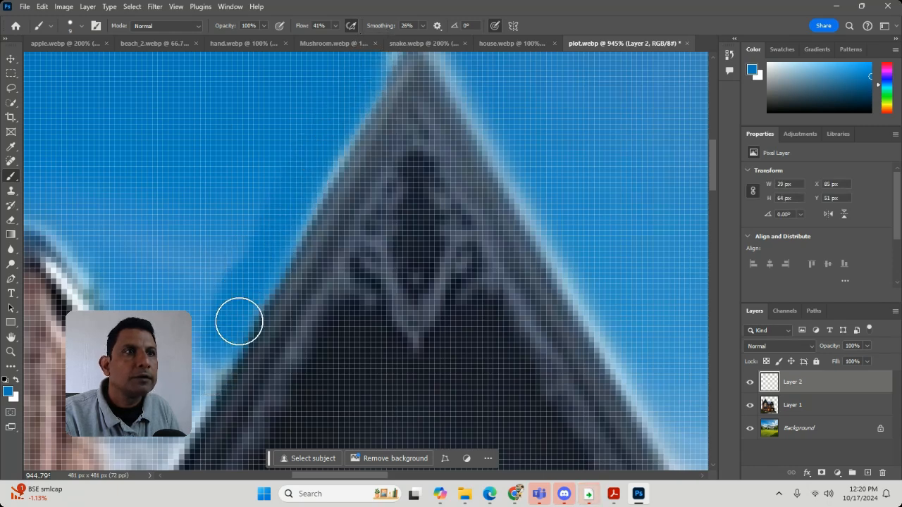
{"action": "mouse_move", "coordinate": [678, 427]}
{"action": "left_mouse_down"}
{"action": "mouse_move", "coordinate": [630, 376]}
{"action": "mouse_move", "coordinate": [447, 70]}
{"action": "left_mouse_up"}
{"action": "key", "text": "ctrl+z"}
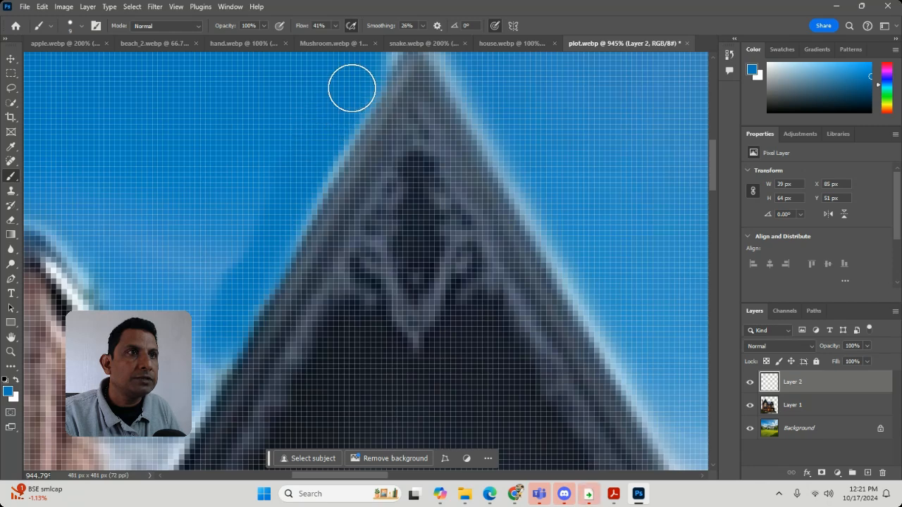
{"action": "mouse_move", "coordinate": [383, 50]}
{"action": "left_mouse_down"}
{"action": "mouse_move", "coordinate": [371, 103]}
{"action": "mouse_move", "coordinate": [274, 275]}
{"action": "mouse_move", "coordinate": [235, 285]}
{"action": "mouse_move", "coordinate": [212, 322]}
{"action": "mouse_move", "coordinate": [184, 423]}
{"action": "mouse_move", "coordinate": [155, 421]}
{"action": "left_mouse_up"}
{"action": "left_click", "coordinate": [870, 346]}
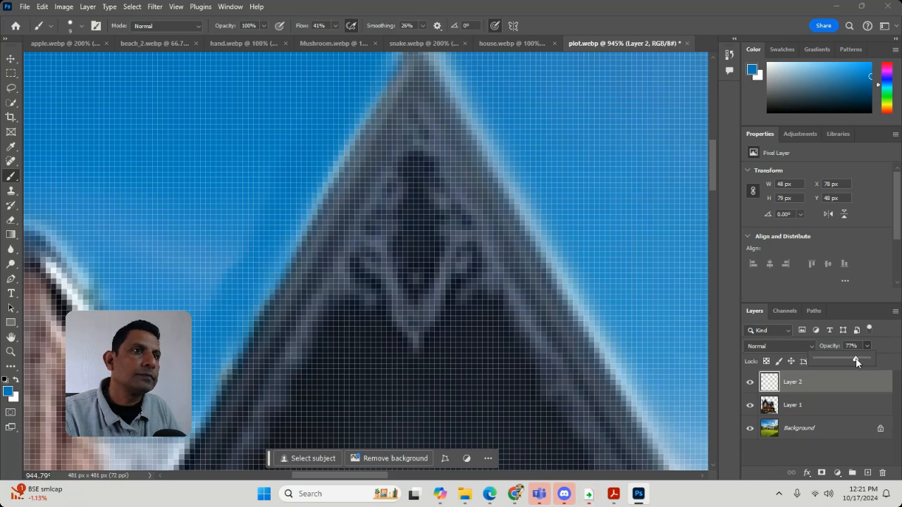
{"action": "left_click_drag", "start_coordinate": [857, 362], "coordinate": [845, 364]}
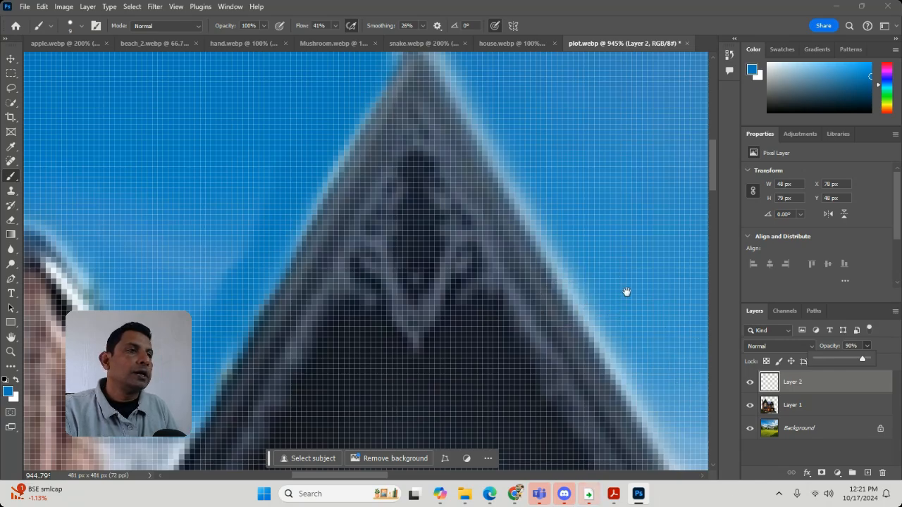
Step: Select the light fringe along the main gable's right slope with the Polygonal Lasso, from just below the peak down to the roof ridge
{"action": "mouse_move", "coordinate": [627, 292]}
{"action": "left_mouse_down"}
{"action": "mouse_move", "coordinate": [302, 177]}
{"action": "mouse_move", "coordinate": [286, 129]}
{"action": "mouse_move", "coordinate": [362, 288]}
{"action": "left_mouse_up"}
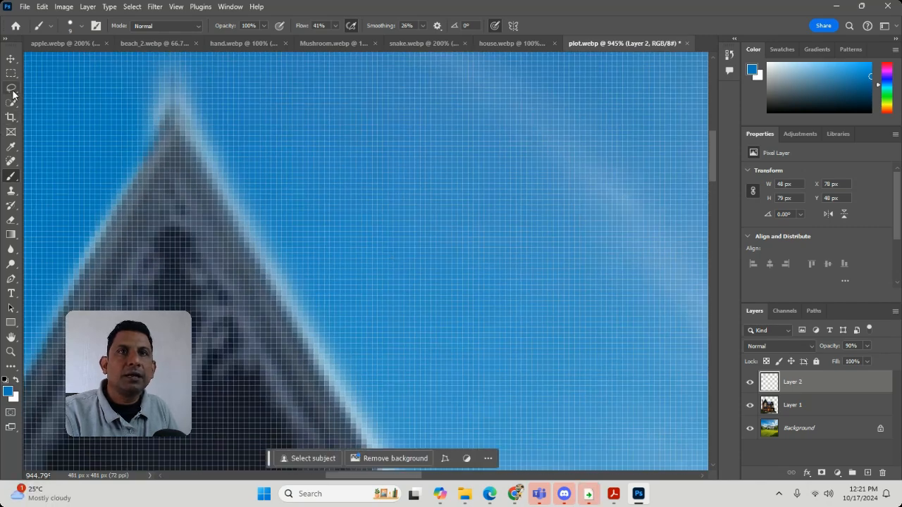
{"action": "left_click_drag", "start_coordinate": [13, 94], "coordinate": [38, 98]}
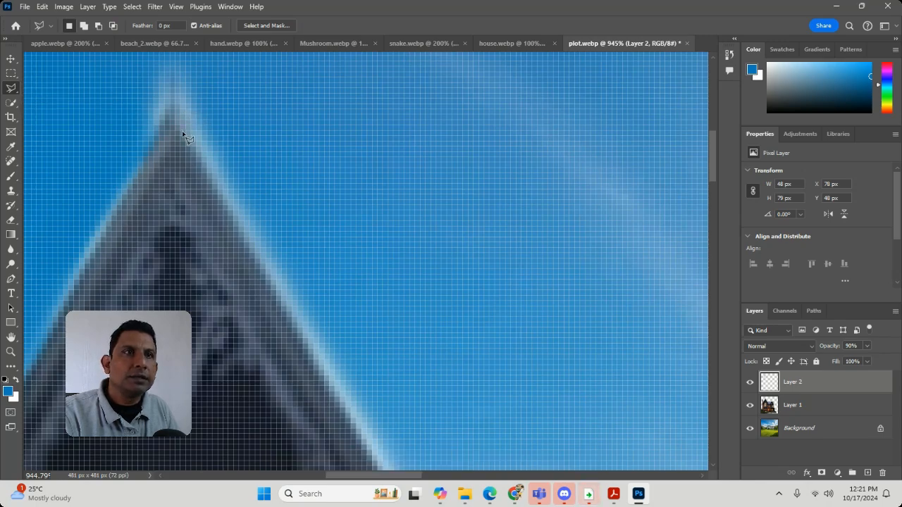
{"action": "scroll", "coordinate": [312, 363], "scroll_direction": "down", "scroll_amount": 5}
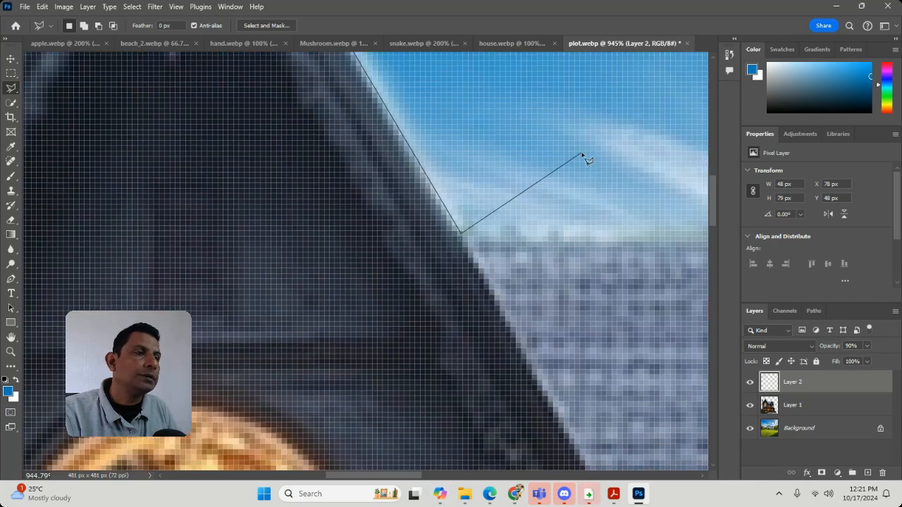
{"action": "mouse_move", "coordinate": [581, 153]}
{"action": "left_mouse_down"}
{"action": "mouse_move", "coordinate": [595, 260]}
{"action": "mouse_move", "coordinate": [630, 380]}
{"action": "left_mouse_up"}
{"action": "mouse_move", "coordinate": [540, 203]}
{"action": "left_mouse_down"}
{"action": "mouse_move", "coordinate": [578, 370]}
{"action": "mouse_move", "coordinate": [663, 390]}
{"action": "mouse_move", "coordinate": [524, 179]}
{"action": "mouse_move", "coordinate": [645, 279]}
{"action": "mouse_move", "coordinate": [464, 101]}
{"action": "mouse_move", "coordinate": [471, 106]}
{"action": "left_mouse_up"}
{"action": "left_click", "coordinate": [472, 107]}
{"action": "mouse_move", "coordinate": [403, 126]}
{"action": "left_mouse_down"}
{"action": "mouse_move", "coordinate": [523, 363]}
{"action": "mouse_move", "coordinate": [507, 334]}
{"action": "left_mouse_up"}
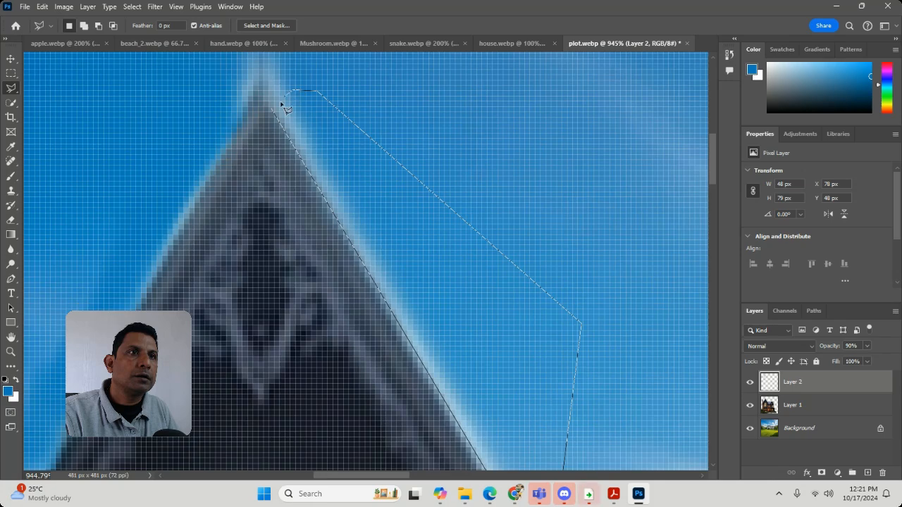
{"action": "left_click", "coordinate": [280, 108]}
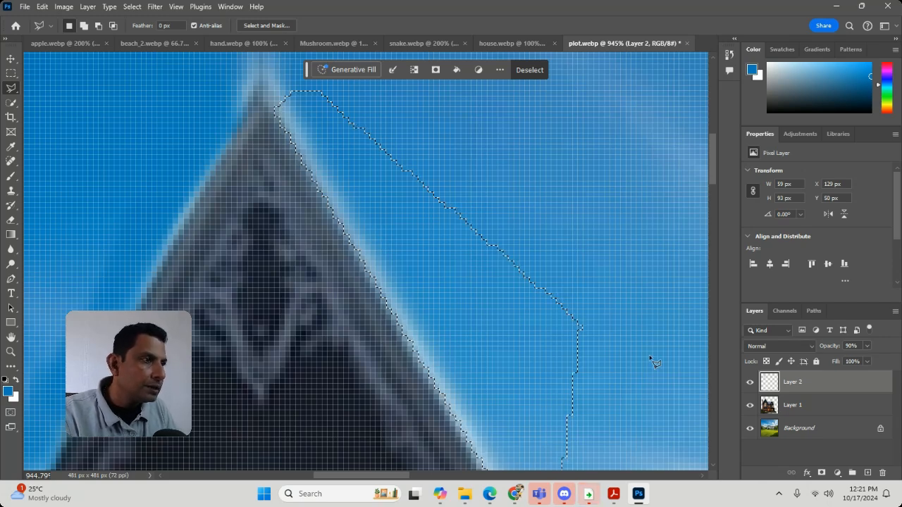
Step: Delete the selected fringe from the house on Layer 1 and clear the selection
{"action": "left_click", "coordinate": [803, 404]}
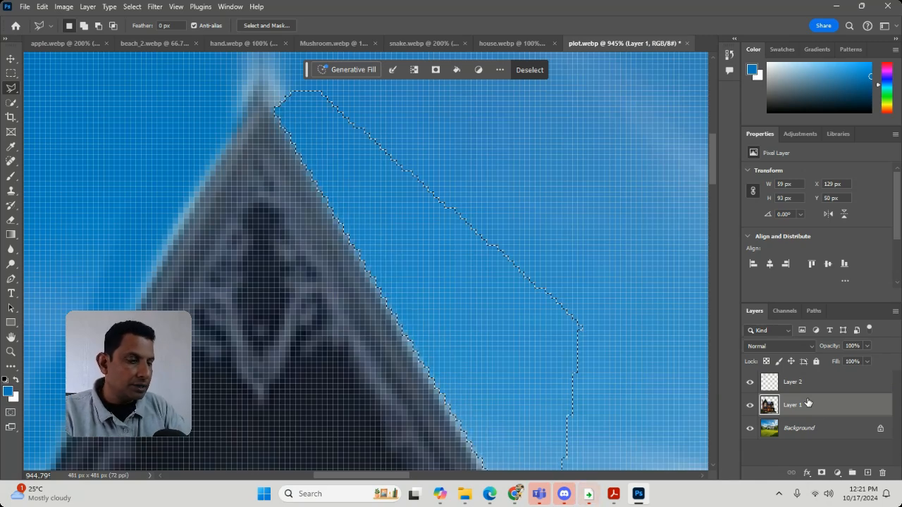
{"action": "key", "text": "ctrl+minus"}
{"action": "key", "text": "ctrl+minus"}
{"action": "key", "text": "ctrl+minus"}
{"action": "key", "text": "ctrl+minus"}
{"action": "key", "text": "ctrl+minus"}
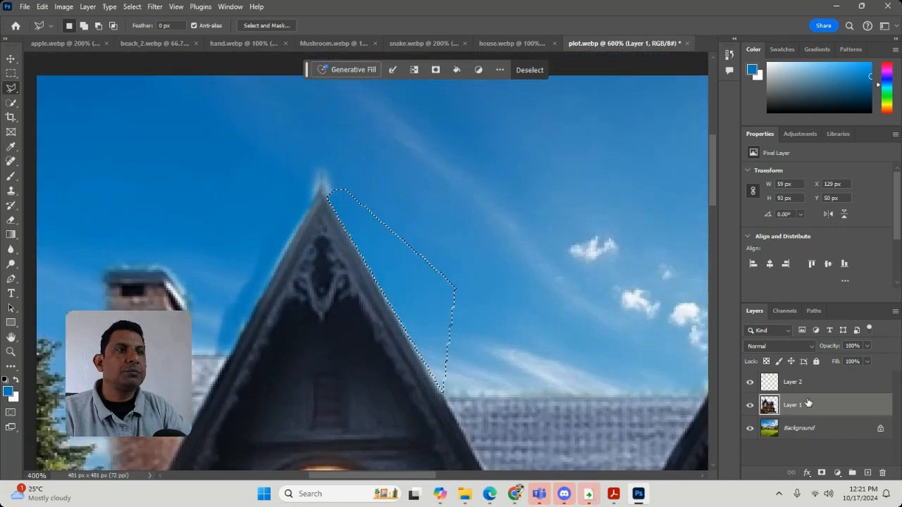
{"action": "key", "text": "ctrl+d"}
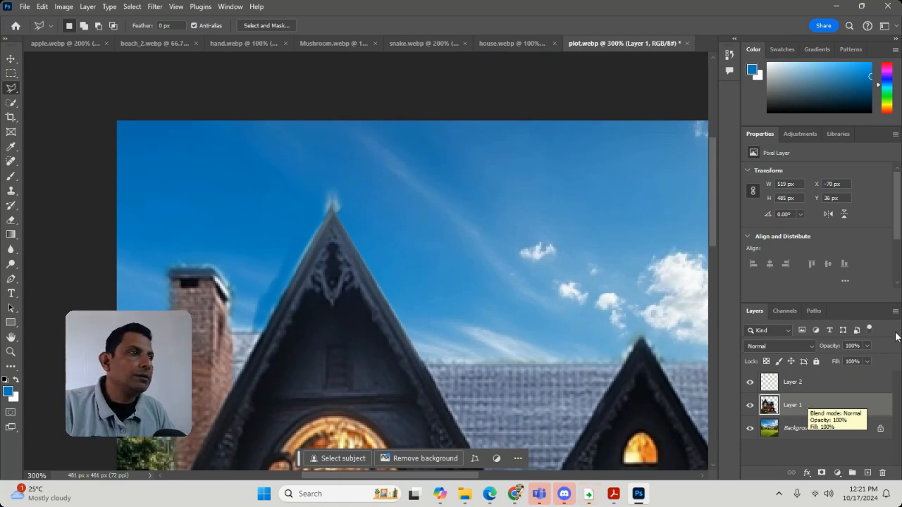
Step: Delete Layer 2, which holds the blue touch-up paint
{"action": "left_click", "coordinate": [790, 381]}
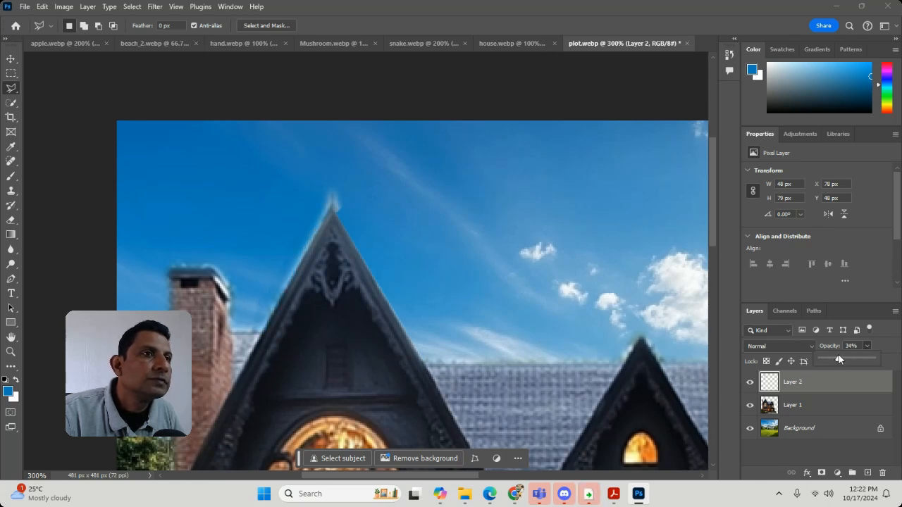
{"action": "left_click", "coordinate": [883, 474]}
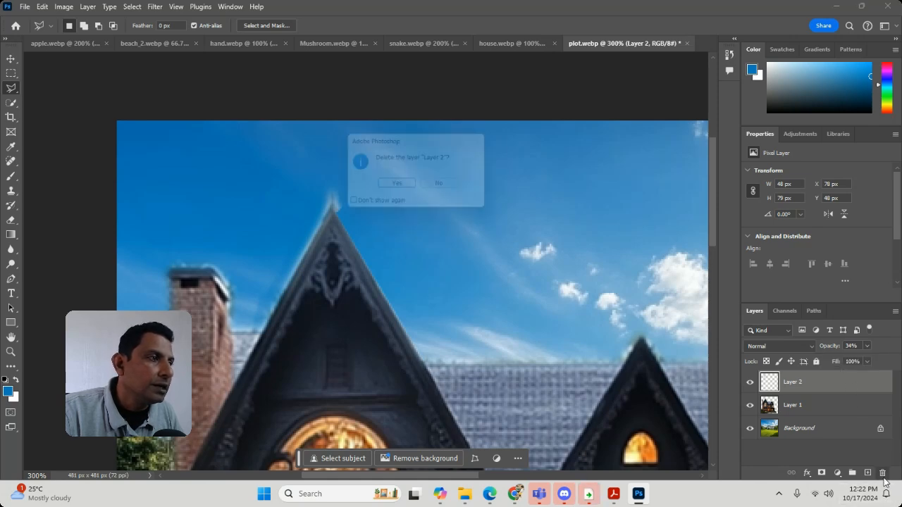
{"action": "left_click", "coordinate": [399, 185]}
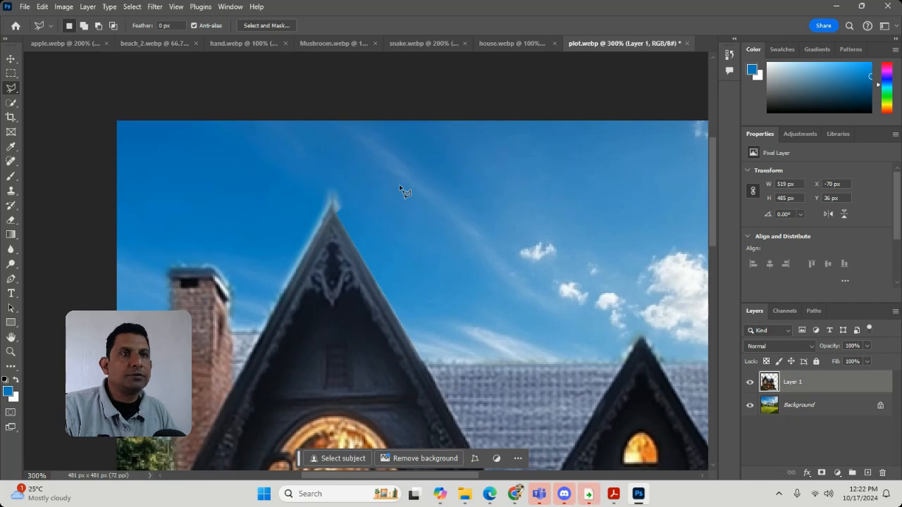
Step: Select the light fringe along the main gable's left slope with the Polygonal Lasso, delete it from Layer 1 and clear the selection
{"action": "left_click", "coordinate": [10, 353]}
{"action": "left_click", "coordinate": [262, 290]}
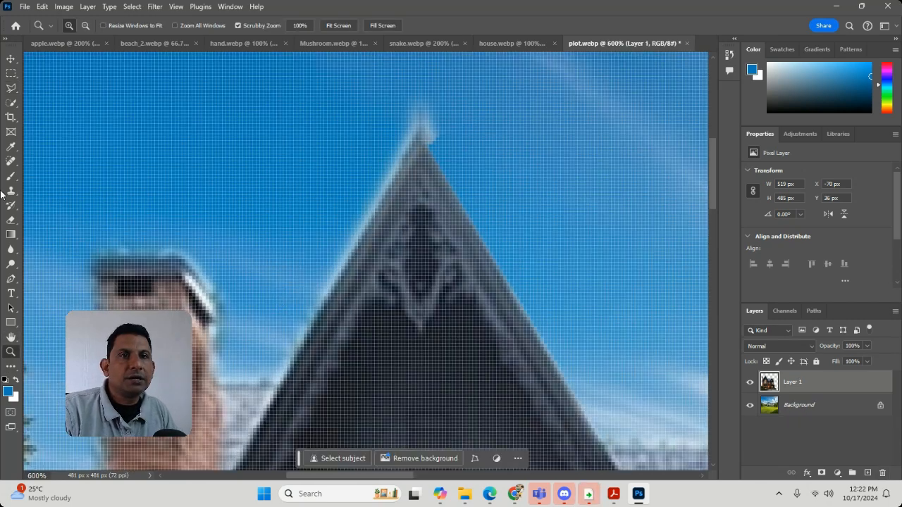
{"action": "left_click", "coordinate": [11, 88]}
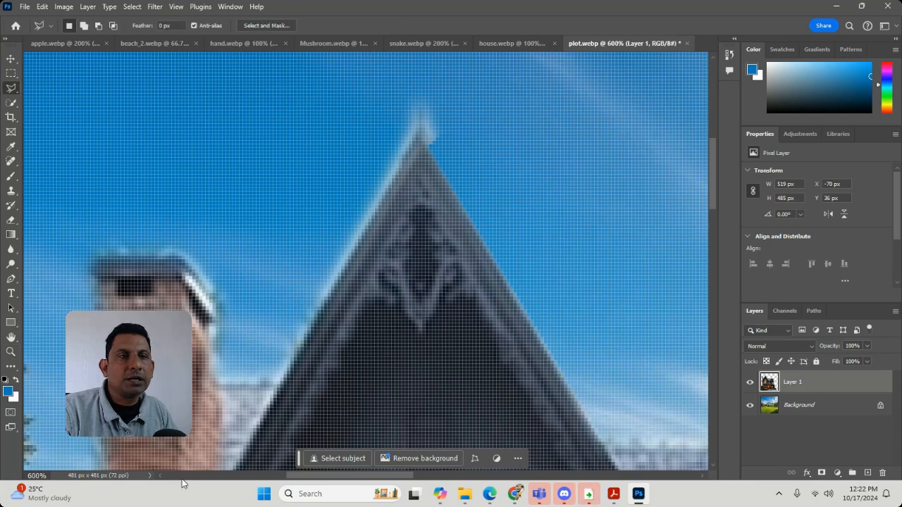
{"action": "left_click", "coordinate": [281, 379]}
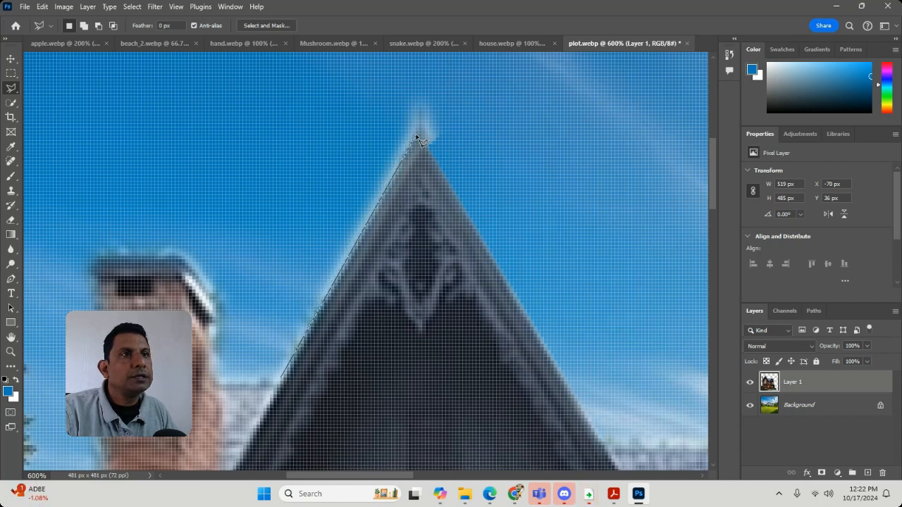
{"action": "double_click", "coordinate": [249, 381]}
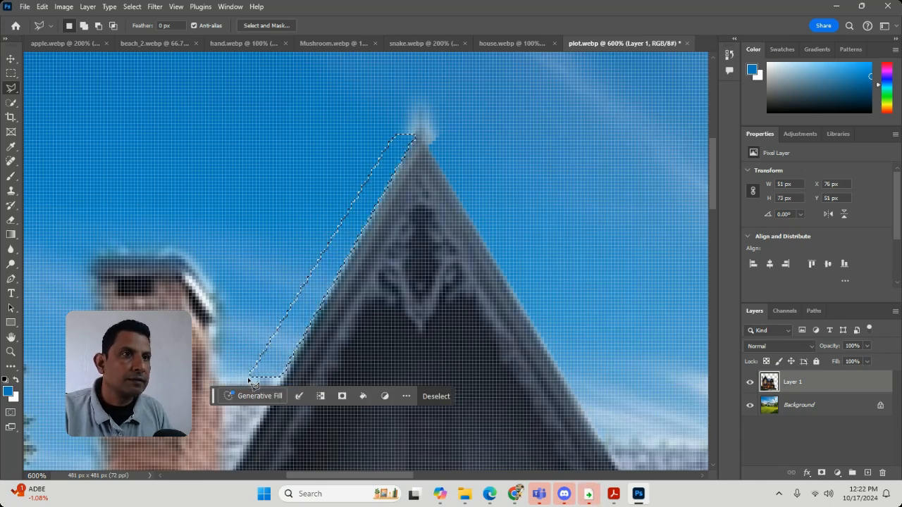
{"action": "key", "text": "ctrl+d"}
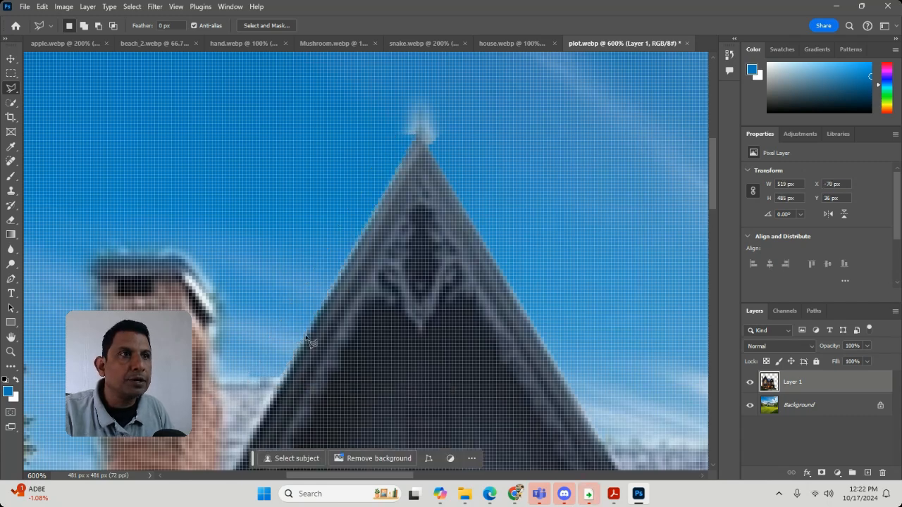
Step: Lasso the fringe above and to the right of the main gable's peak, delete it from Layer 1 and clear the selection
{"action": "left_click", "coordinate": [431, 147]}
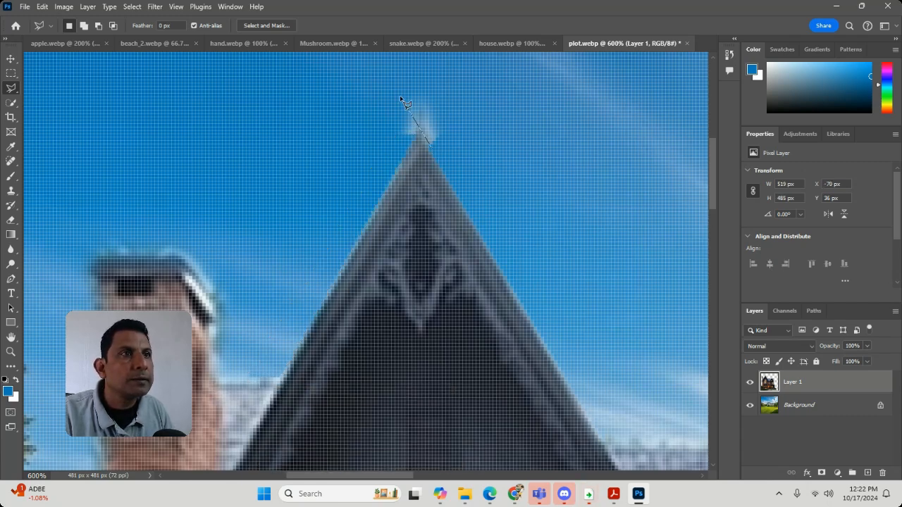
{"action": "key", "text": "Escape"}
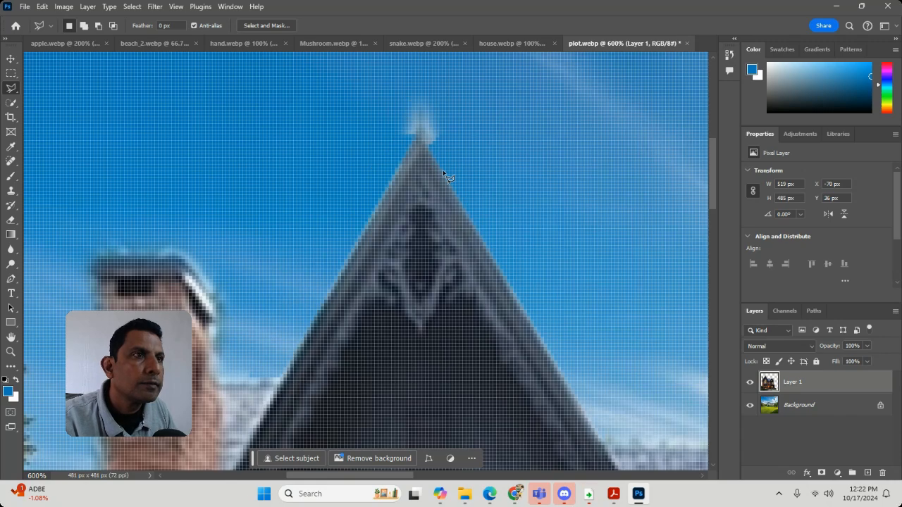
{"action": "left_click", "coordinate": [441, 170]}
{"action": "left_click", "coordinate": [393, 80]}
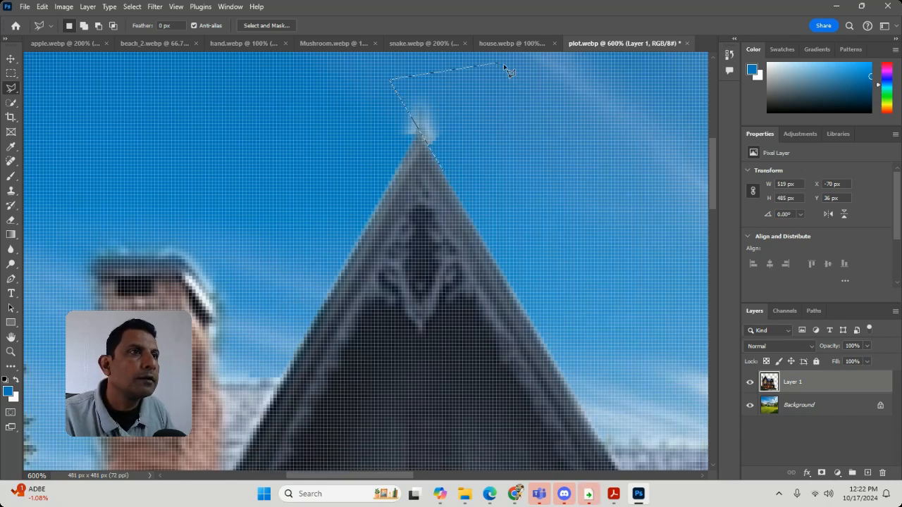
{"action": "double_click", "coordinate": [542, 143]}
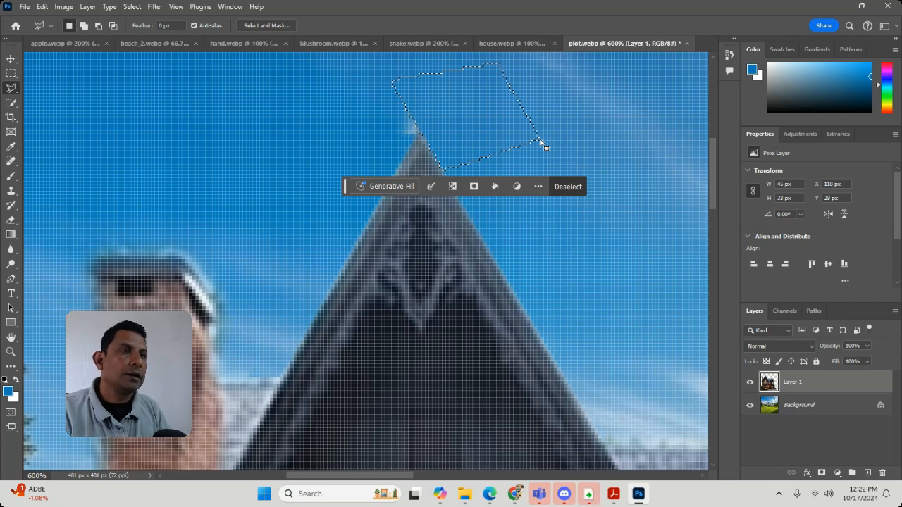
{"action": "left_click", "coordinate": [568, 186]}
Step: Lasso and delete the leftover fringe left of the main gable's peak, and toggle Layer 1's visibility to compare the composite
{"action": "left_click", "coordinate": [367, 221]}
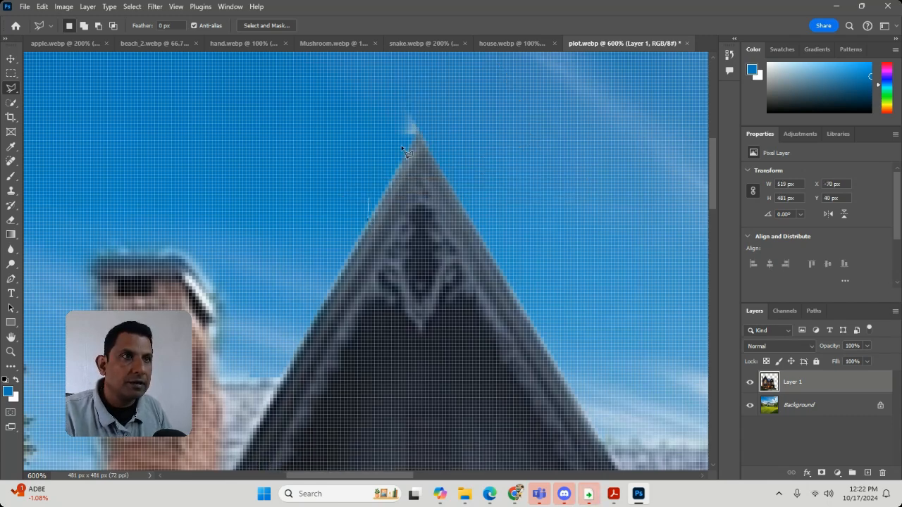
{"action": "double_click", "coordinate": [334, 147]}
{"action": "key", "text": "Delete"}
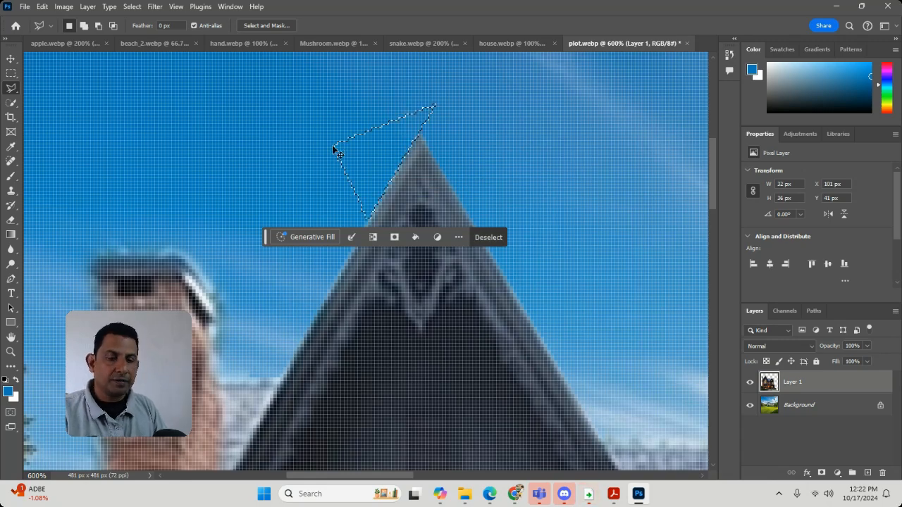
{"action": "key", "text": "ctrl+d"}
{"action": "key", "text": "ctrl+minus"}
{"action": "key", "text": "ctrl+minus"}
{"action": "key", "text": "ctrl+minus"}
{"action": "key", "text": "ctrl+minus"}
{"action": "key", "text": "ctrl+minus"}
{"action": "key", "text": "ctrl+minus"}
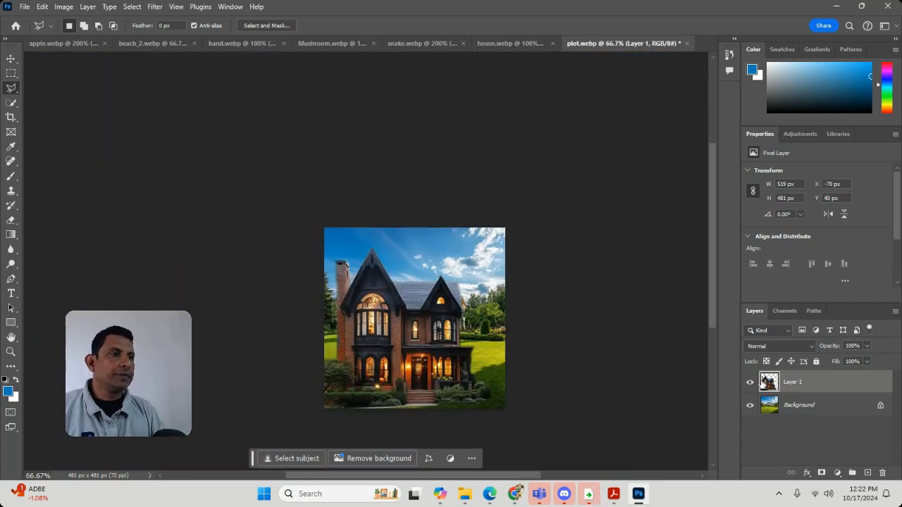
{"action": "left_click", "coordinate": [750, 382]}
{"action": "left_click", "coordinate": [750, 382]}
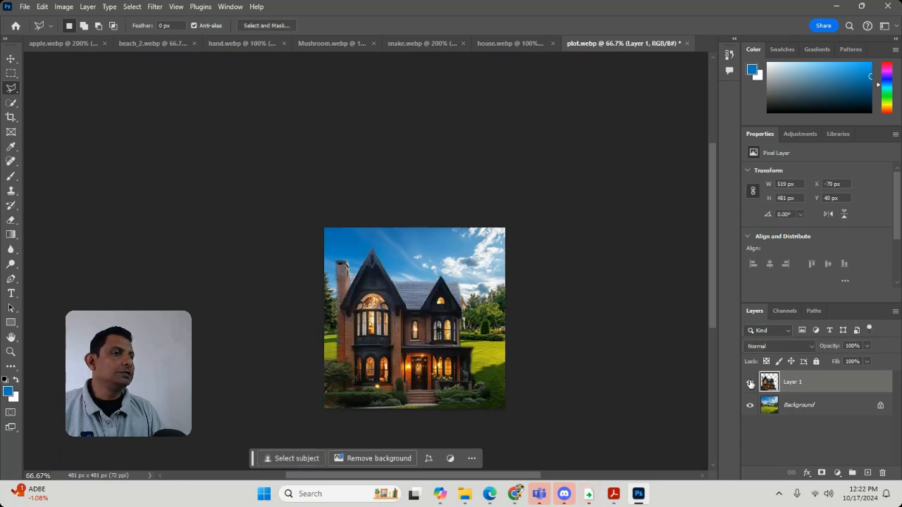
Step: Open the fruits (2) image from the selection folder on the Desktop
{"action": "left_click", "coordinate": [24, 7]}
{"action": "left_click", "coordinate": [32, 30]}
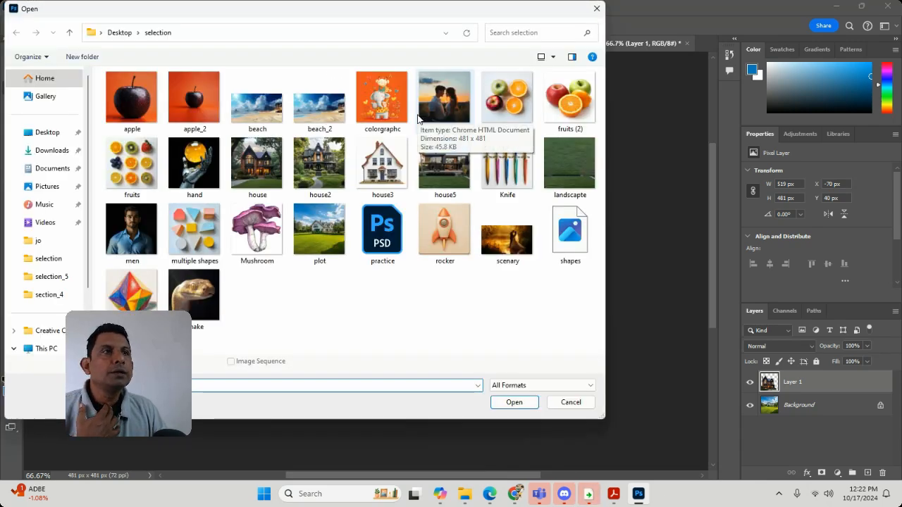
{"action": "double_click", "coordinate": [550, 104]}
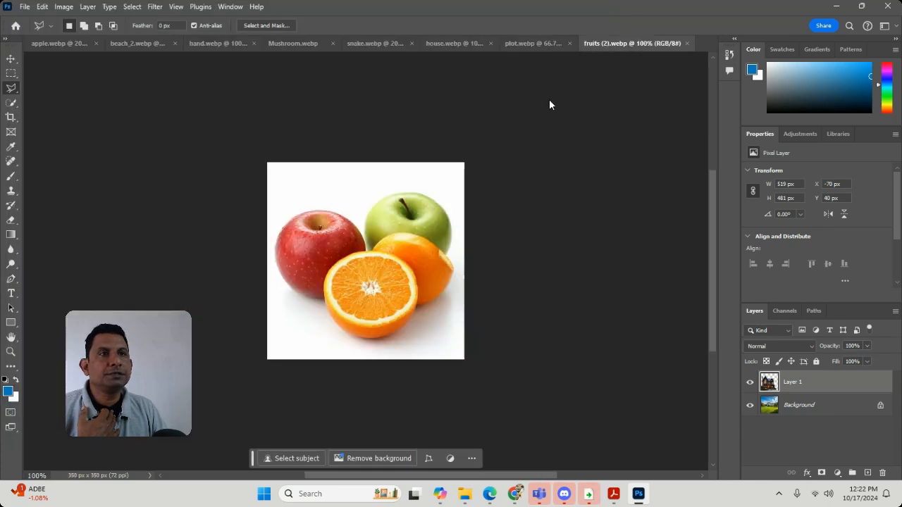
Step: Start a Polygonal Lasso outline at the red apple's lower-left edge and trace its left side up to the upper shoulder
{"action": "left_click", "coordinate": [11, 352]}
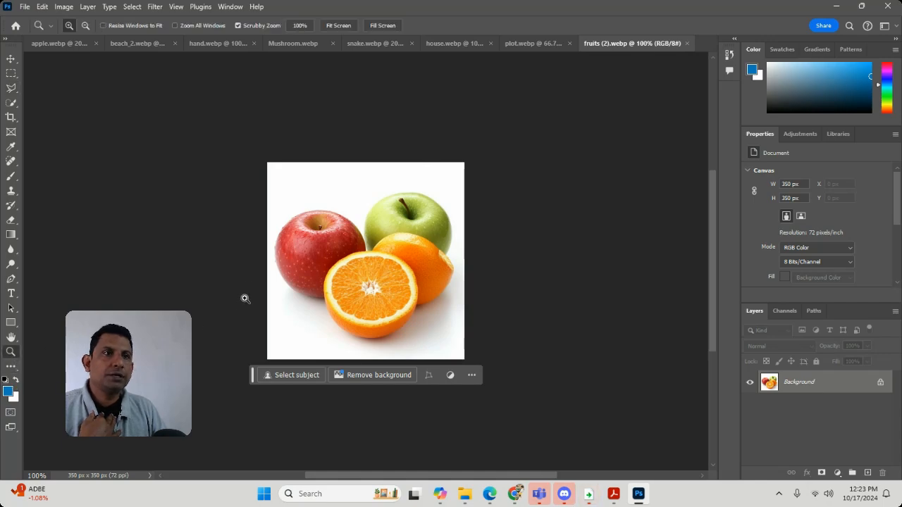
{"action": "left_click_drag", "start_coordinate": [244, 298], "coordinate": [340, 316]}
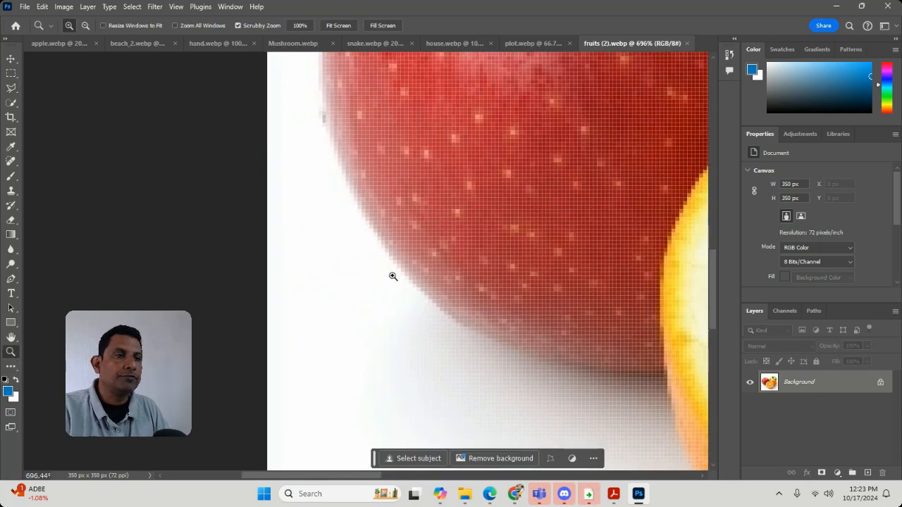
{"action": "key", "text": "space"}
{"action": "left_click_drag", "start_coordinate": [516, 241], "coordinate": [501, 319]}
{"action": "key", "text": "ctrl+minus"}
{"action": "key", "text": "ctrl+minus"}
{"action": "key", "text": "ctrl+minus"}
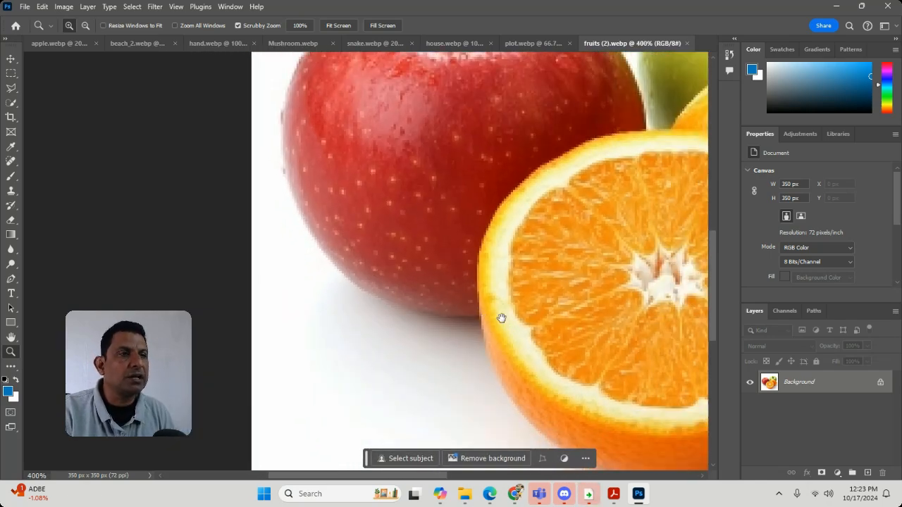
{"action": "mouse_move", "coordinate": [501, 319]}
{"action": "left_mouse_down"}
{"action": "mouse_move", "coordinate": [498, 379]}
{"action": "mouse_move", "coordinate": [491, 318]}
{"action": "left_mouse_up"}
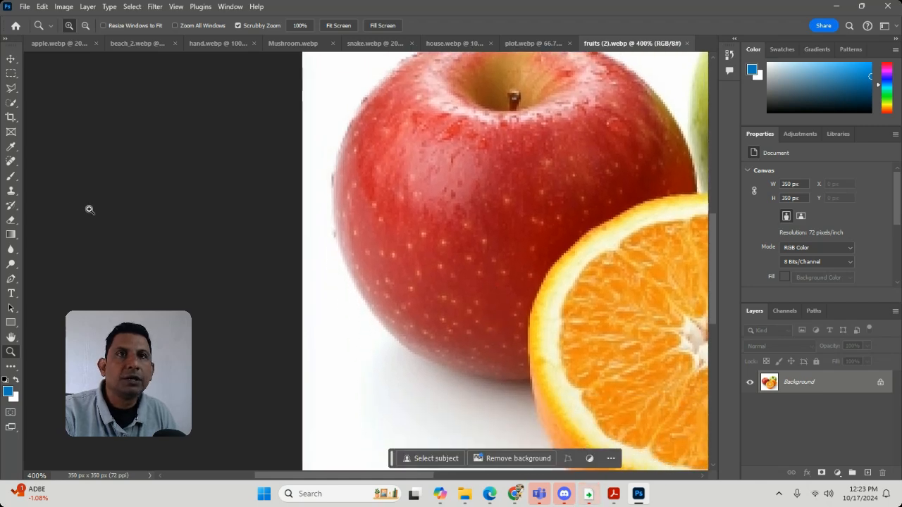
{"action": "left_click", "coordinate": [11, 89]}
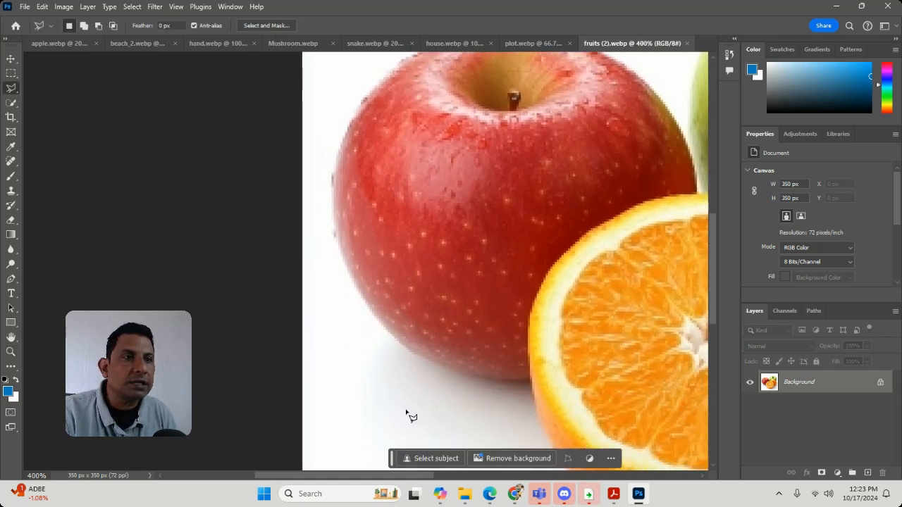
{"action": "left_click", "coordinate": [410, 348]}
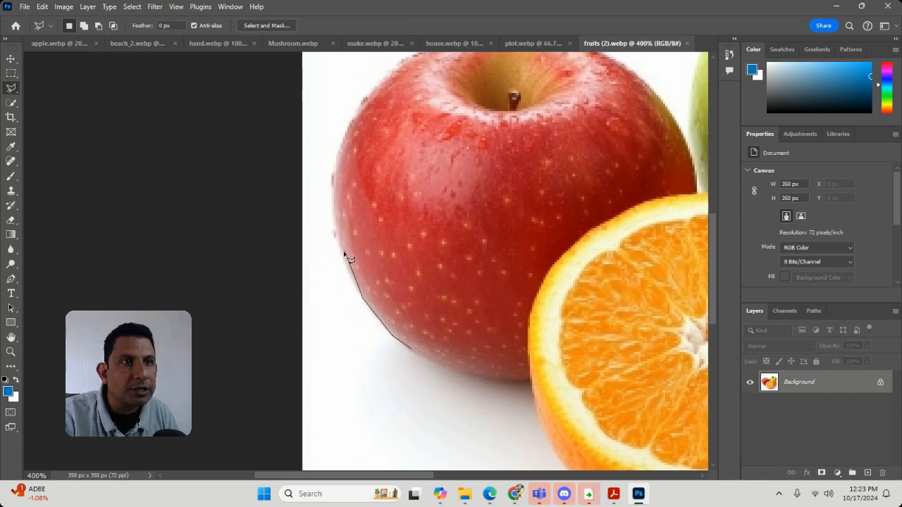
{"action": "left_click", "coordinate": [350, 275]}
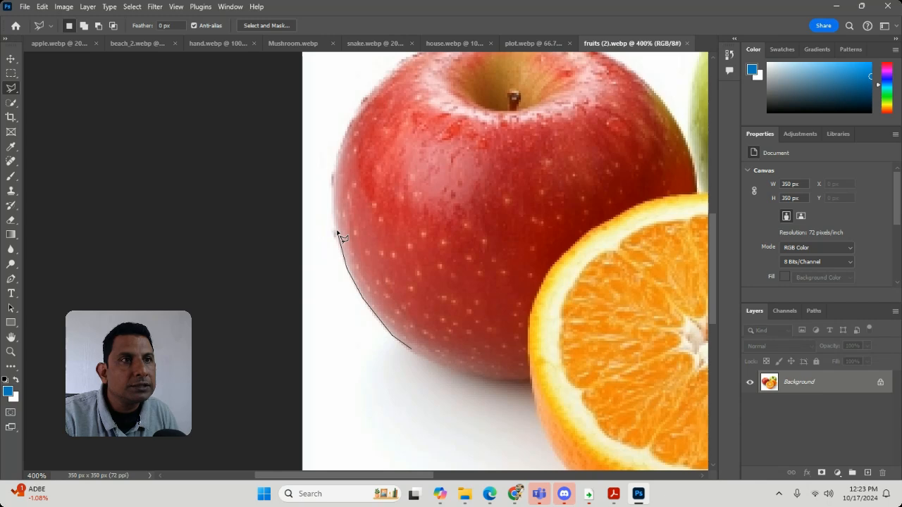
{"action": "left_click", "coordinate": [339, 153]}
{"action": "left_click", "coordinate": [355, 118]}
{"action": "left_click", "coordinate": [374, 96]}
{"action": "key", "text": "space"}
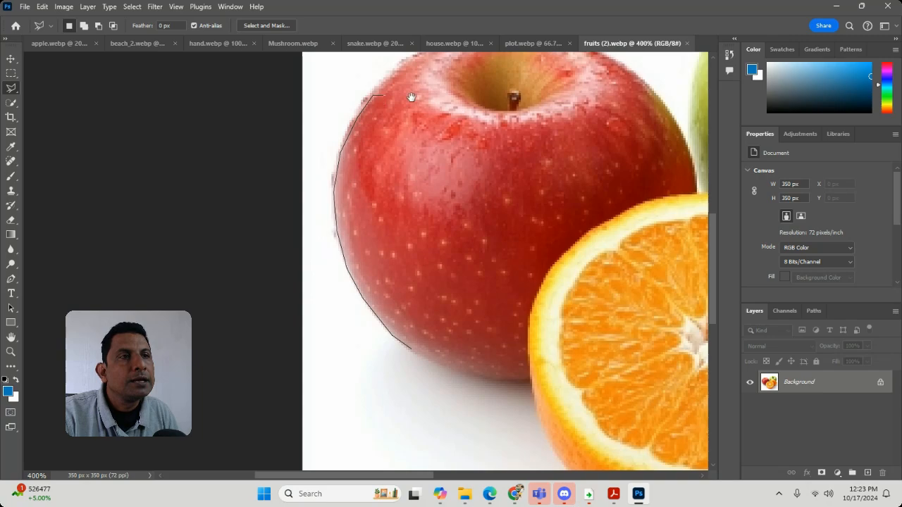
{"action": "left_click_drag", "start_coordinate": [411, 97], "coordinate": [338, 215]}
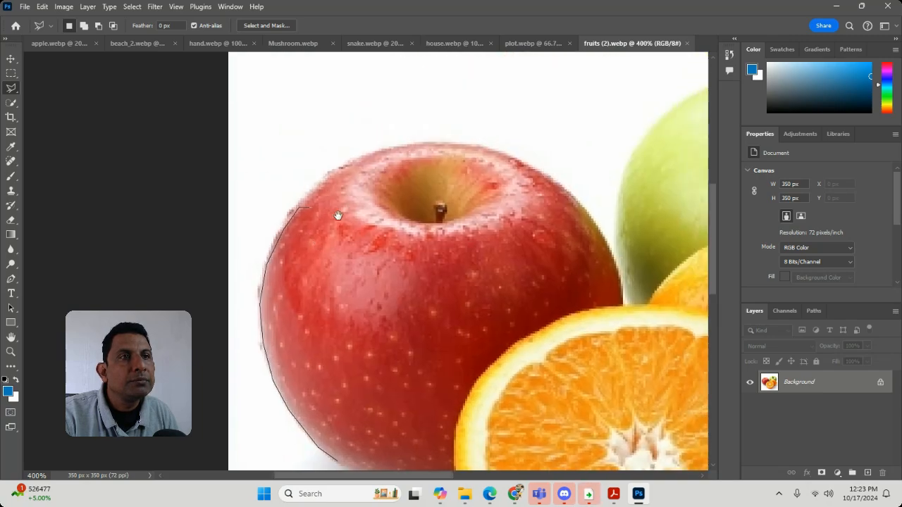
Step: Complete the apple's outline over its top, down its right side, along the orange slice and around its base, and cut the selected apple
{"action": "left_click", "coordinate": [323, 179]}
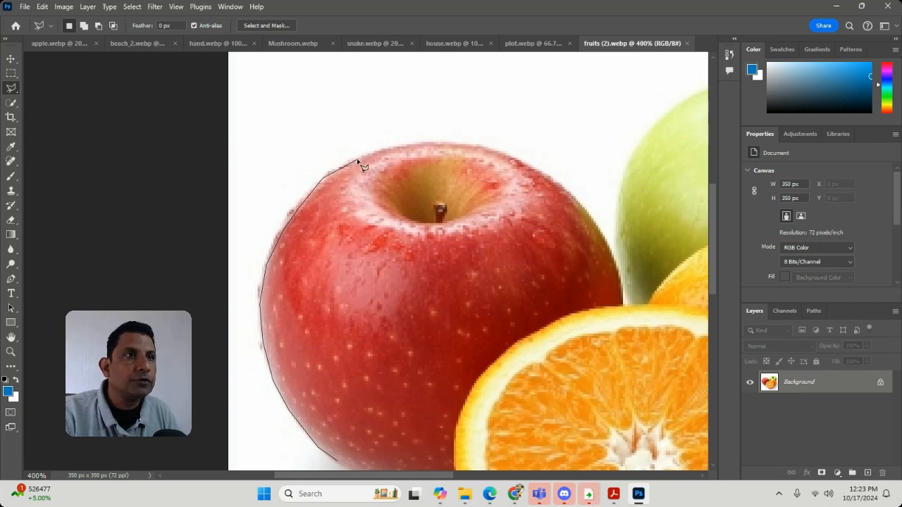
{"action": "left_click", "coordinate": [357, 161]}
{"action": "left_click", "coordinate": [437, 141]}
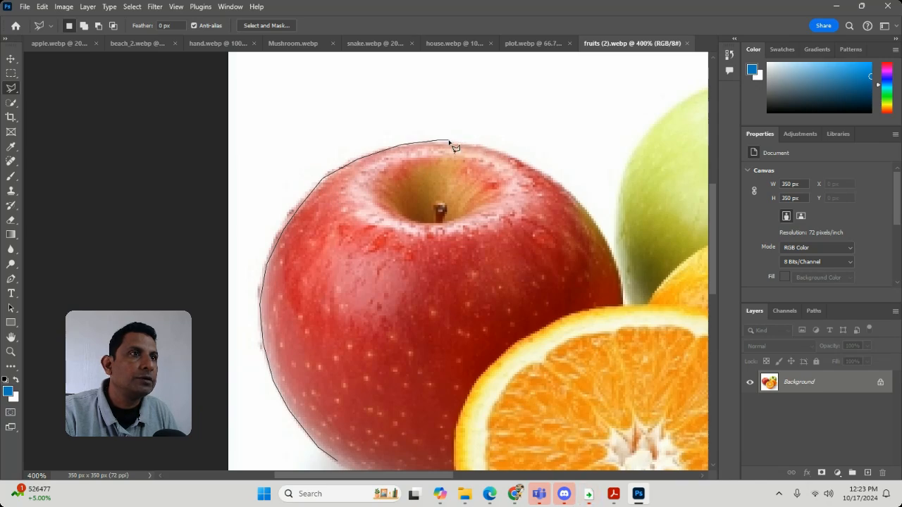
{"action": "left_click", "coordinate": [472, 145]}
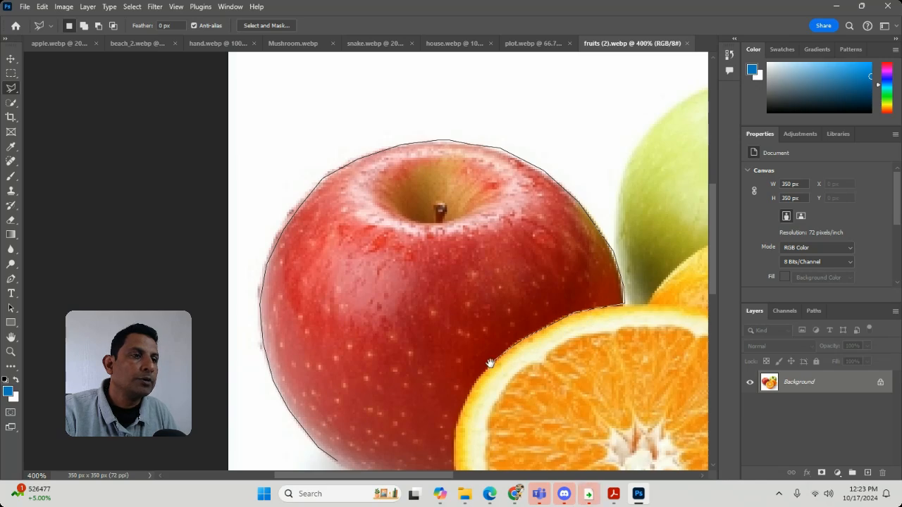
{"action": "left_click_drag", "start_coordinate": [491, 363], "coordinate": [504, 225]}
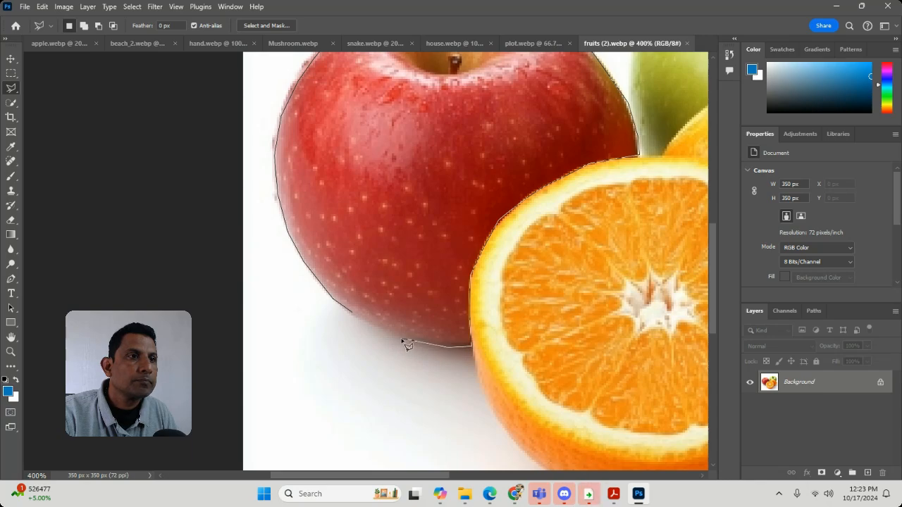
{"action": "left_click", "coordinate": [357, 321]}
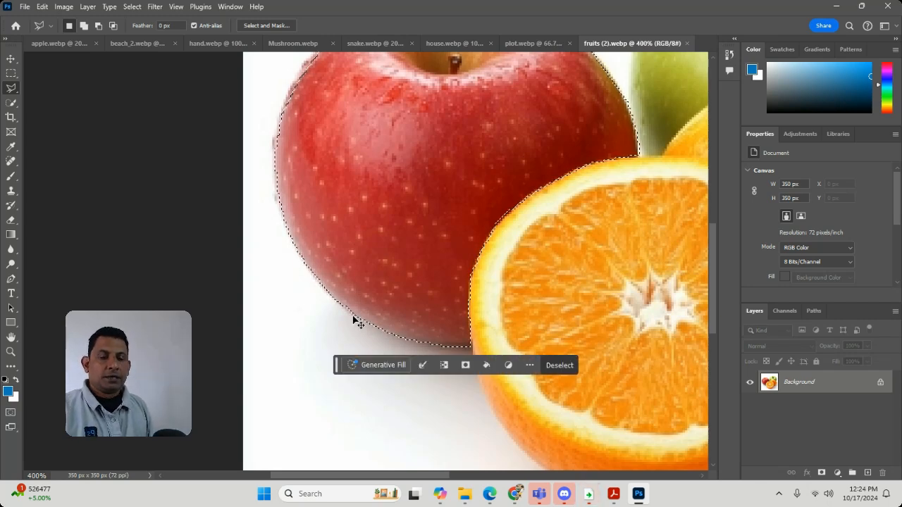
{"action": "key", "text": "Delete"}
{"action": "scroll", "coordinate": [489, 298], "scroll_direction": "up", "scroll_amount": 4}
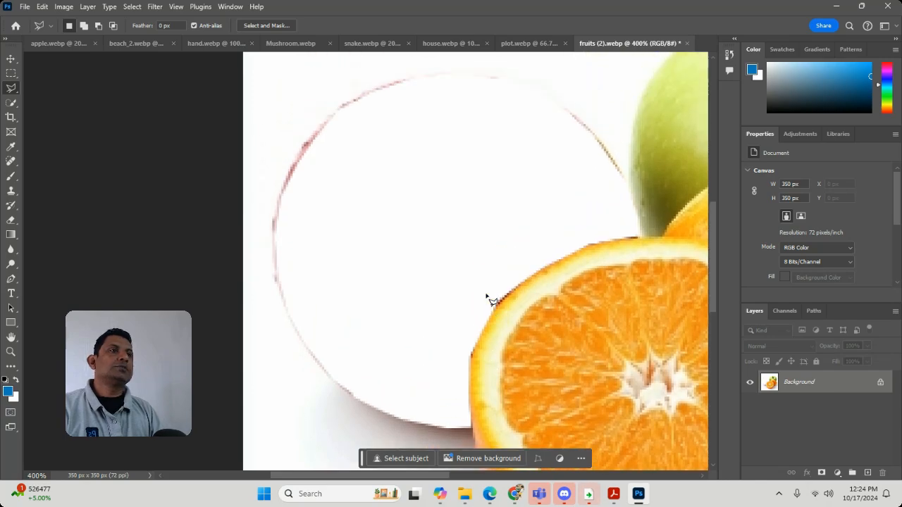
Step: In house.webp, undo the removal of the house, clear the selection and paste the cut apple as a new layer
{"action": "left_click", "coordinate": [451, 43]}
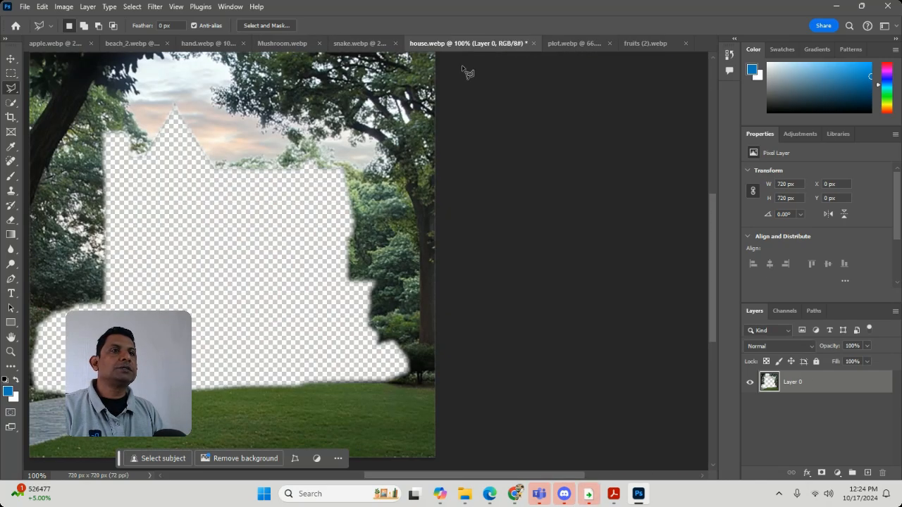
{"action": "key", "text": "ctrl+z"}
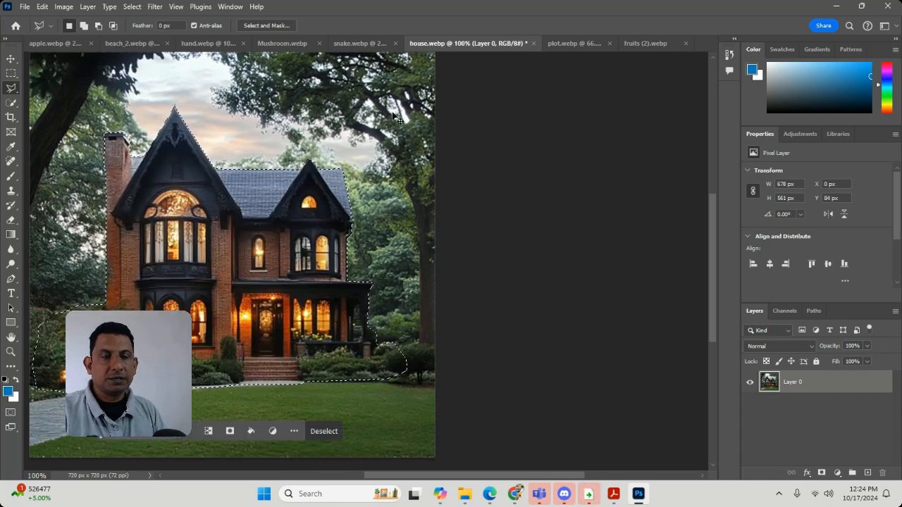
{"action": "key", "text": "ctrl+d"}
{"action": "key", "text": "ctrl+v"}
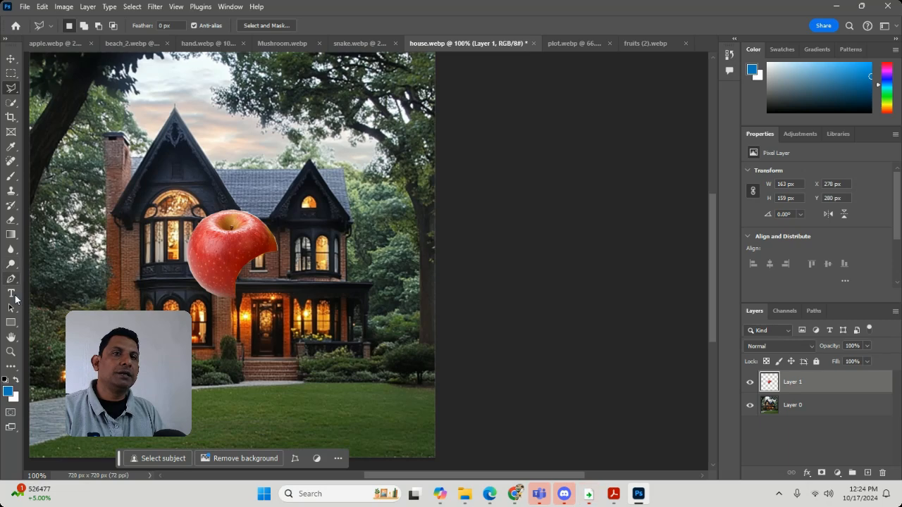
Step: Soften the pasted apple's outer edges with the Blur tool, using a 25 px brush over the top and upper-right edge
{"action": "left_click", "coordinate": [10, 351]}
{"action": "left_click_drag", "start_coordinate": [158, 237], "coordinate": [202, 231]}
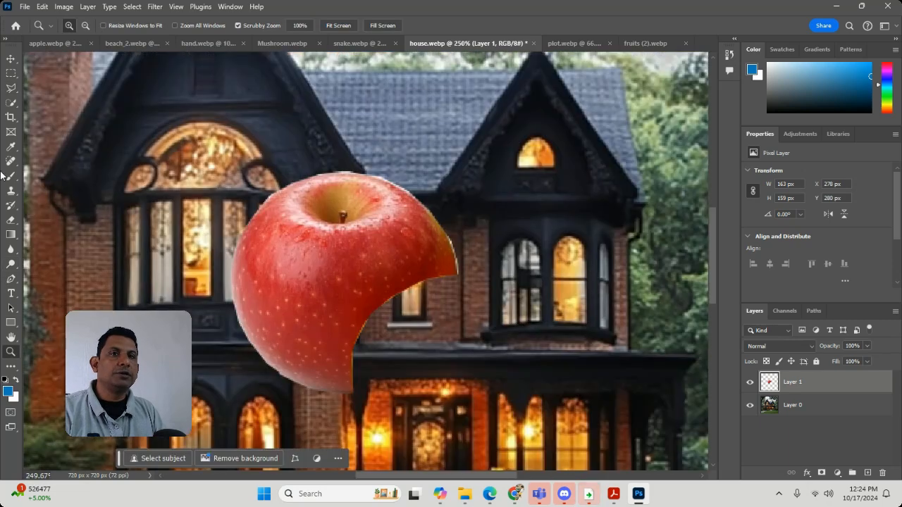
{"action": "left_click", "coordinate": [10, 250]}
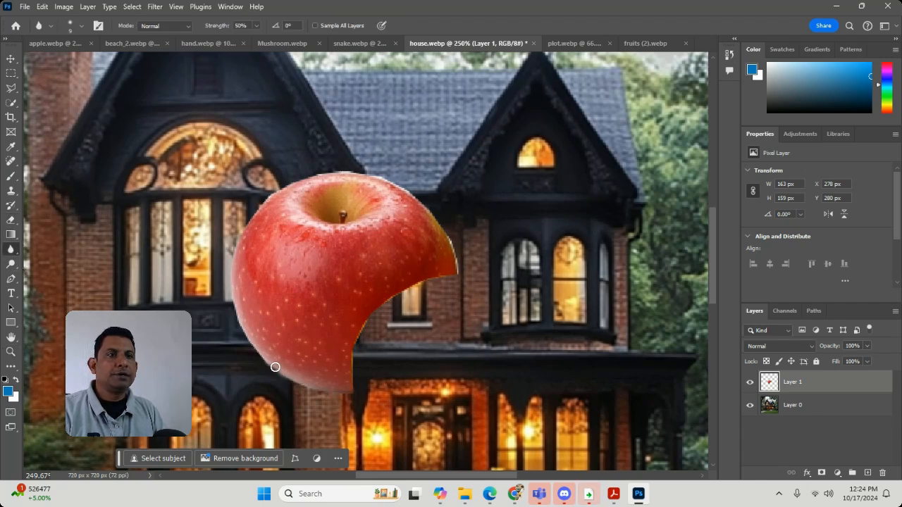
{"action": "mouse_move", "coordinate": [275, 367]}
{"action": "left_mouse_down"}
{"action": "mouse_move", "coordinate": [234, 314]}
{"action": "mouse_move", "coordinate": [246, 350]}
{"action": "mouse_move", "coordinate": [229, 275]}
{"action": "left_mouse_up"}
{"action": "mouse_move", "coordinate": [229, 236]}
{"action": "left_mouse_down"}
{"action": "mouse_move", "coordinate": [256, 198]}
{"action": "mouse_move", "coordinate": [287, 186]}
{"action": "mouse_move", "coordinate": [259, 206]}
{"action": "left_mouse_up"}
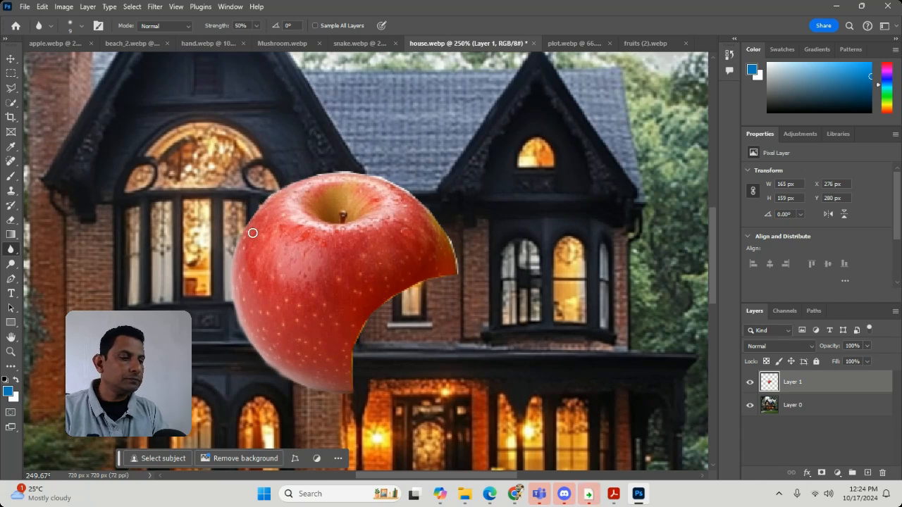
{"action": "key", "text": "bracketright"}
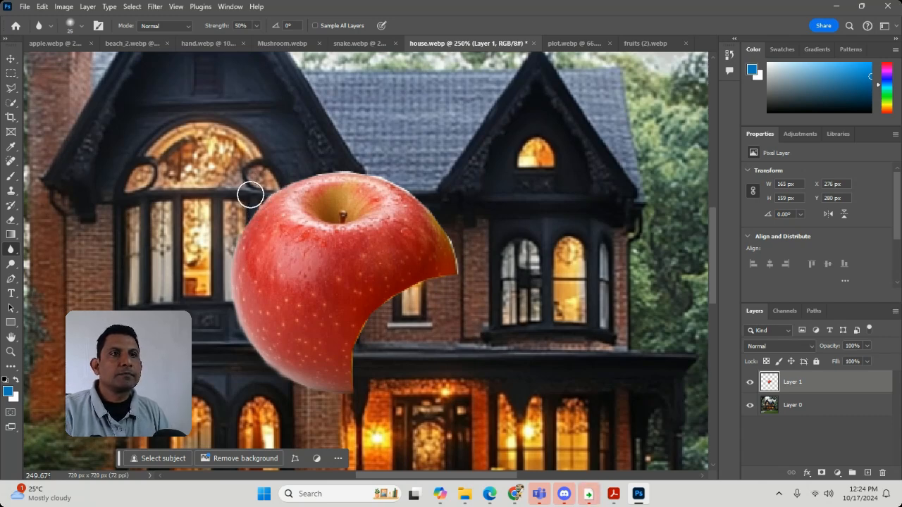
{"action": "mouse_move", "coordinate": [250, 195]}
{"action": "left_mouse_down"}
{"action": "mouse_move", "coordinate": [306, 171]}
{"action": "mouse_move", "coordinate": [397, 182]}
{"action": "mouse_move", "coordinate": [442, 215]}
{"action": "mouse_move", "coordinate": [469, 268]}
{"action": "mouse_move", "coordinate": [470, 235]}
{"action": "mouse_move", "coordinate": [470, 284]}
{"action": "mouse_move", "coordinate": [462, 230]}
{"action": "mouse_move", "coordinate": [473, 284]}
{"action": "mouse_move", "coordinate": [455, 237]}
{"action": "left_mouse_up"}
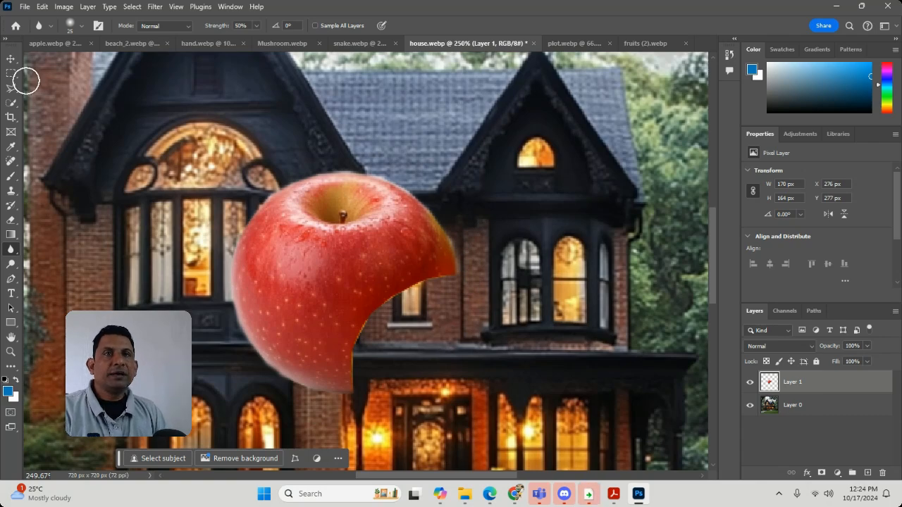
Step: Draw a loose five-corner Polygonal Lasso selection around the apple, extending across the lit upper-right window
{"action": "left_click", "coordinate": [11, 88]}
{"action": "left_click", "coordinate": [121, 239]}
{"action": "left_click", "coordinate": [401, 65]}
{"action": "left_click", "coordinate": [564, 239]}
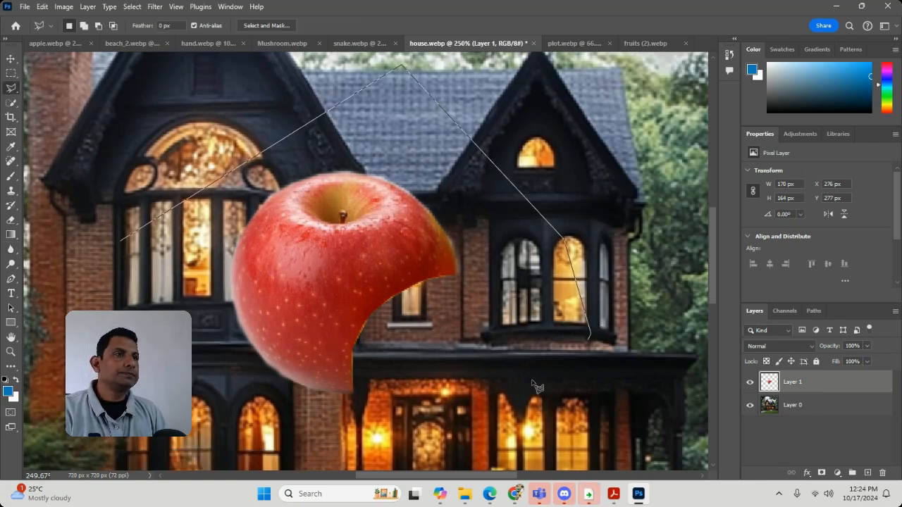
{"action": "left_click", "coordinate": [500, 390]}
{"action": "double_click", "coordinate": [172, 397]}
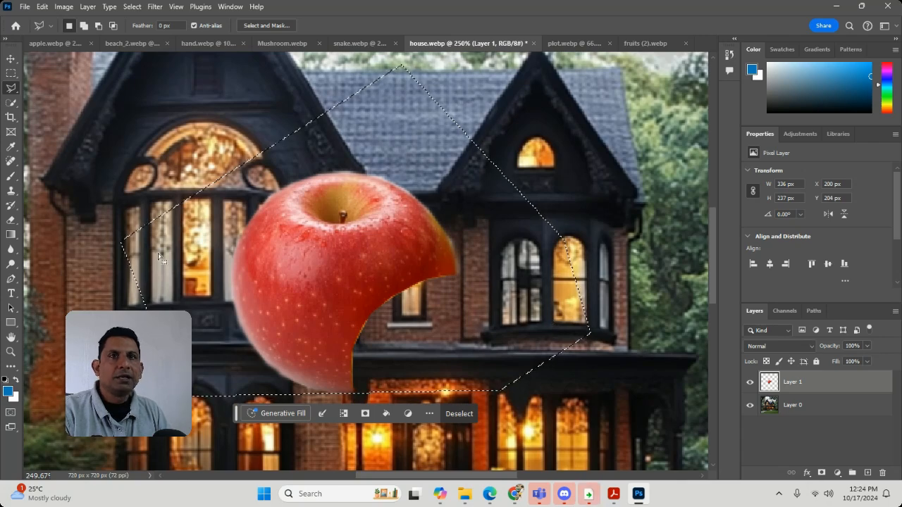
Step: Subtract the lit upper-right window from the selection with the freehand Lasso tool, following the window's left edge
{"action": "right_click", "coordinate": [11, 89]}
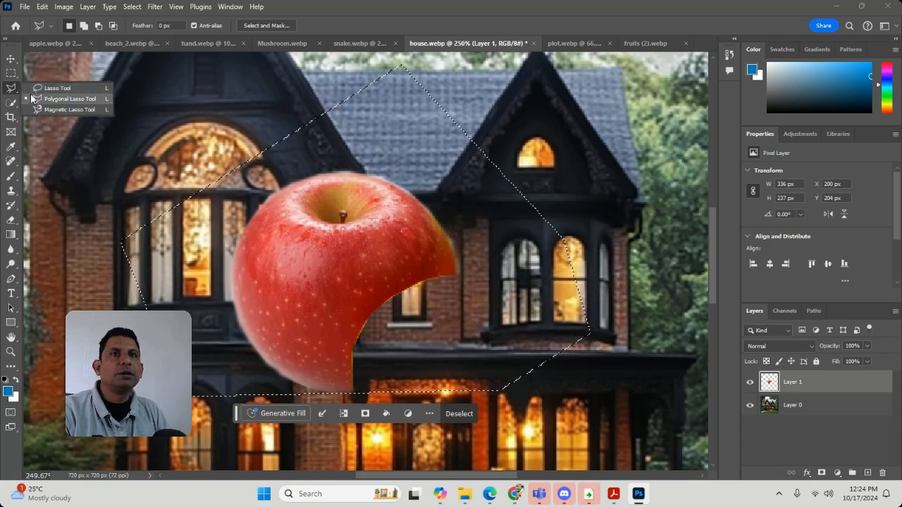
{"action": "left_click", "coordinate": [42, 89]}
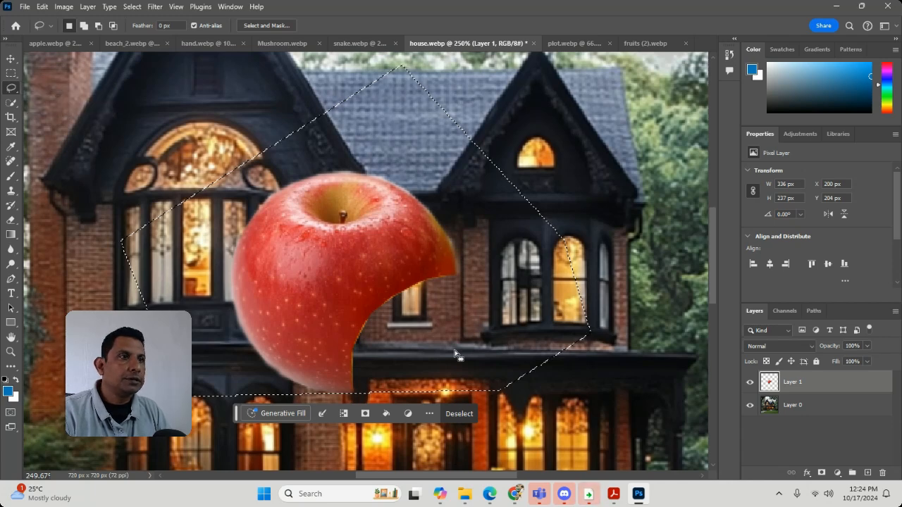
{"action": "left_click", "coordinate": [10, 352]}
{"action": "left_click", "coordinate": [549, 241]}
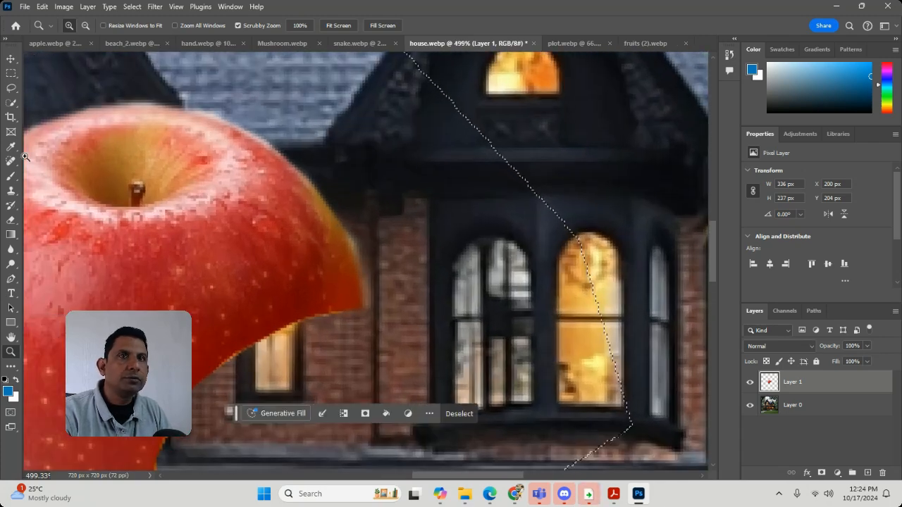
{"action": "left_click", "coordinate": [11, 88]}
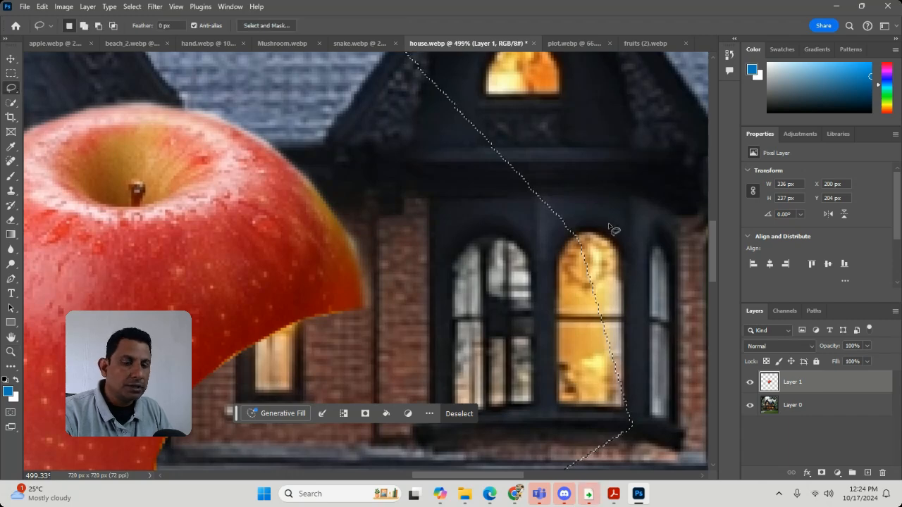
{"action": "key", "text": "alt"}
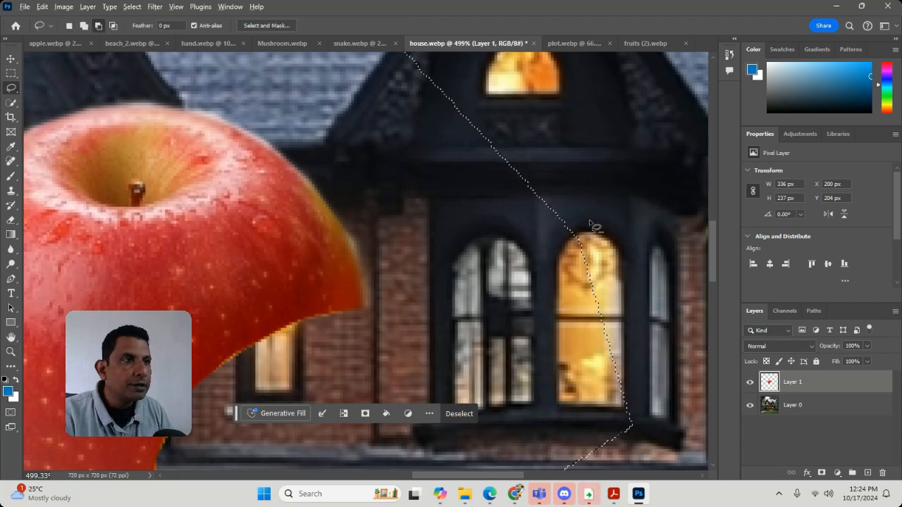
{"action": "mouse_move", "coordinate": [583, 244]}
{"action": "left_mouse_down"}
{"action": "mouse_move", "coordinate": [561, 400]}
{"action": "mouse_move", "coordinate": [574, 434]}
{"action": "mouse_move", "coordinate": [662, 445]}
{"action": "mouse_move", "coordinate": [676, 321]}
{"action": "left_mouse_up"}
{"action": "key", "text": "alt"}
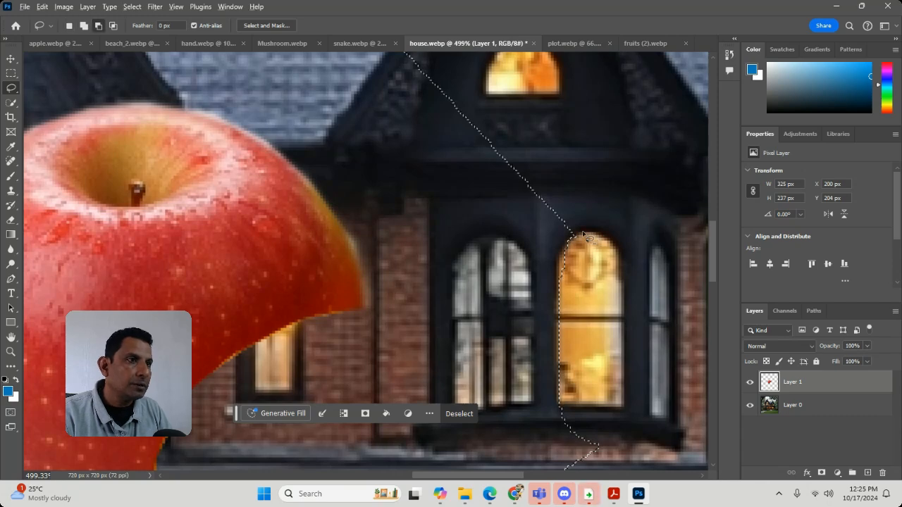
Step: Subtract a patch beside the lit window from the selection, add it back with the Lasso, and trim the corner at the window's arch
{"action": "left_click_drag", "start_coordinate": [571, 241], "coordinate": [574, 251]}
{"action": "left_click_drag", "start_coordinate": [564, 282], "coordinate": [660, 303]}
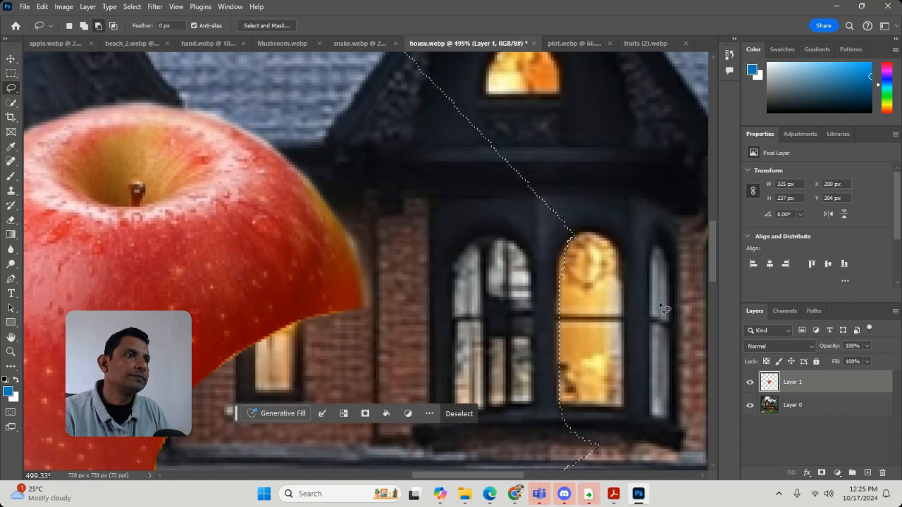
{"action": "mouse_move", "coordinate": [590, 234]}
{"action": "left_mouse_down"}
{"action": "mouse_move", "coordinate": [599, 294]}
{"action": "mouse_move", "coordinate": [633, 298]}
{"action": "left_mouse_up"}
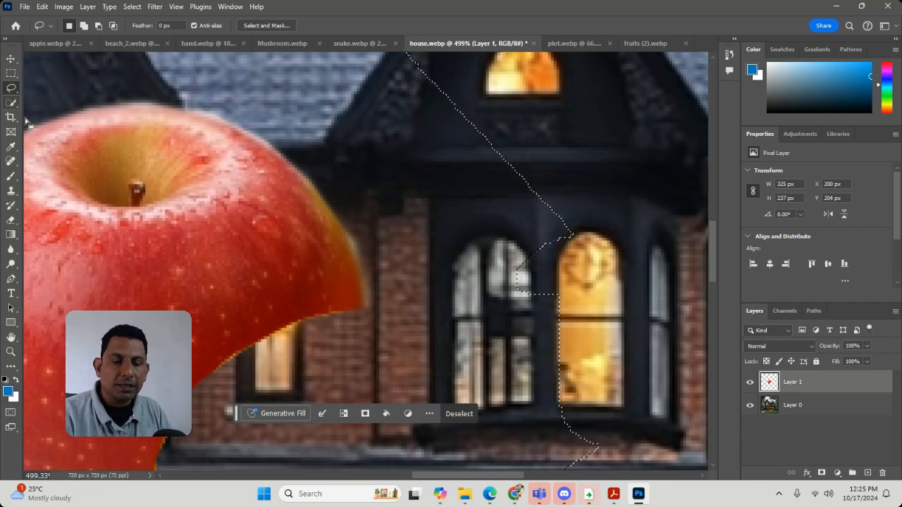
{"action": "key", "text": "shift"}
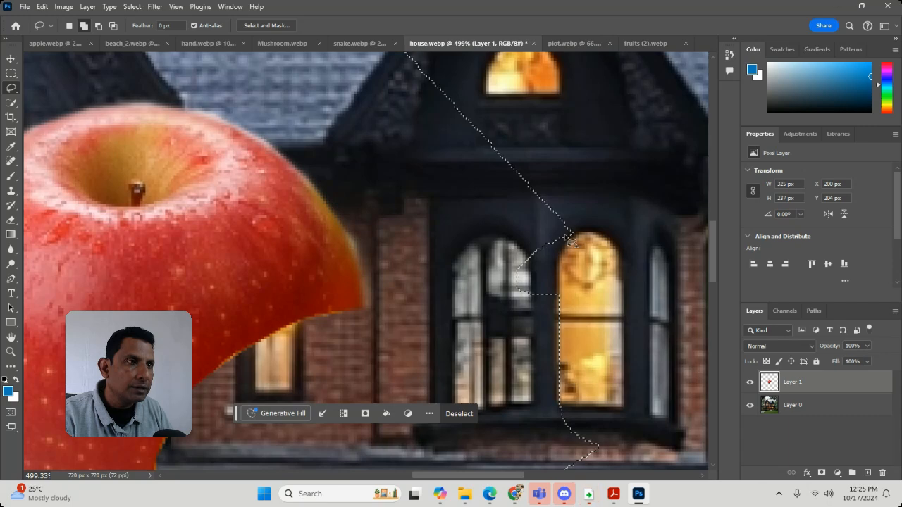
{"action": "left_click_drag", "start_coordinate": [567, 234], "coordinate": [566, 235]}
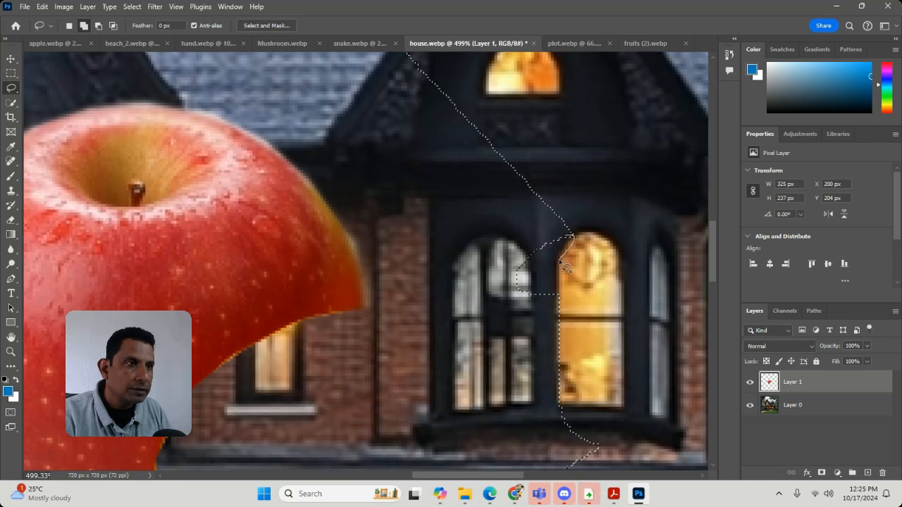
{"action": "left_click_drag", "start_coordinate": [535, 331], "coordinate": [537, 328]}
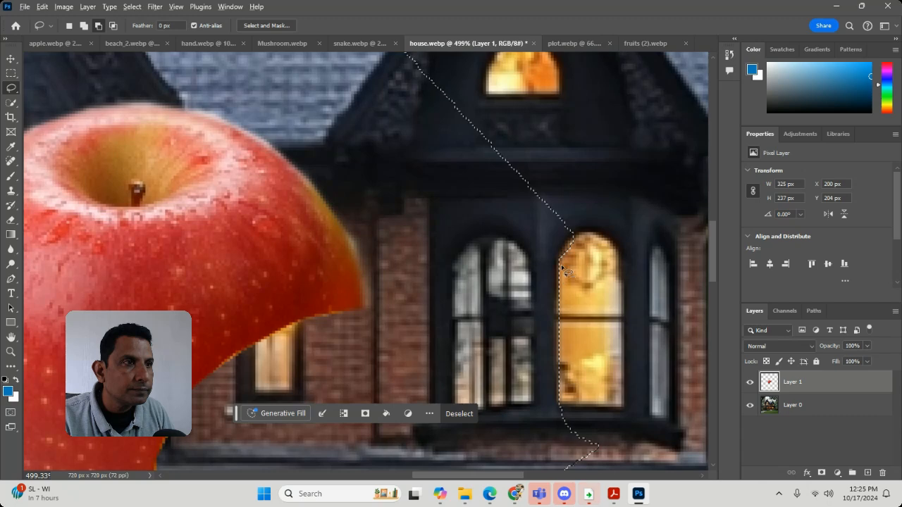
{"action": "mouse_move", "coordinate": [560, 262]}
{"action": "left_mouse_down"}
{"action": "mouse_move", "coordinate": [576, 233]}
{"action": "mouse_move", "coordinate": [582, 261]}
{"action": "left_mouse_up"}
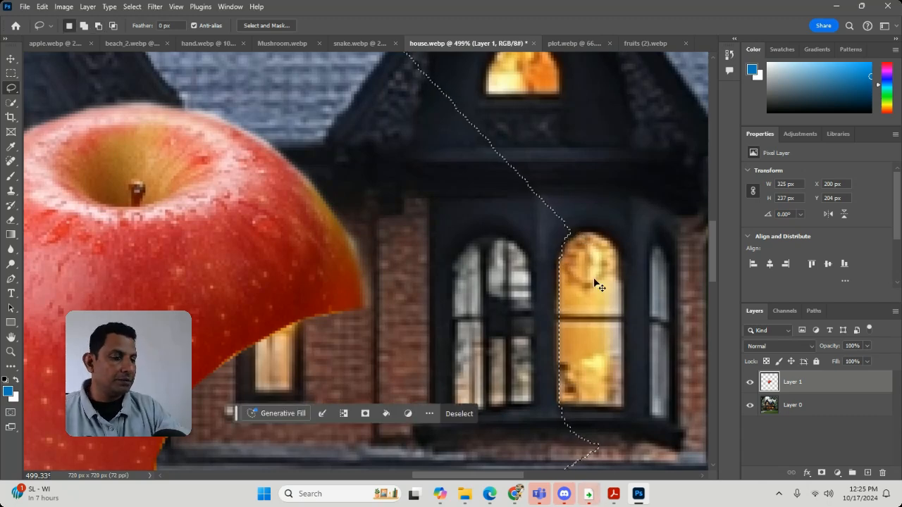
Step: Clear the selection around the apple
{"action": "key", "text": "ctrl+minus"}
{"action": "key", "text": "ctrl+minus"}
{"action": "key", "text": "ctrl+minus"}
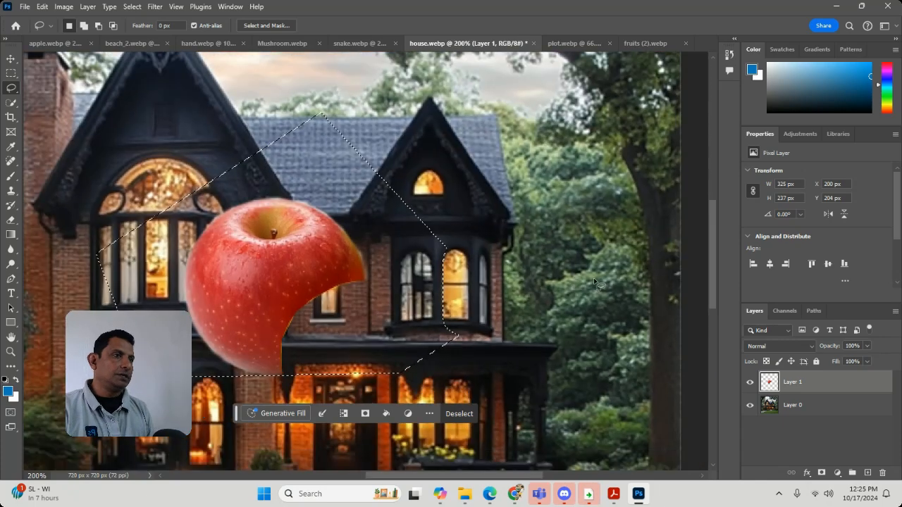
{"action": "key", "text": "ctrl+d"}
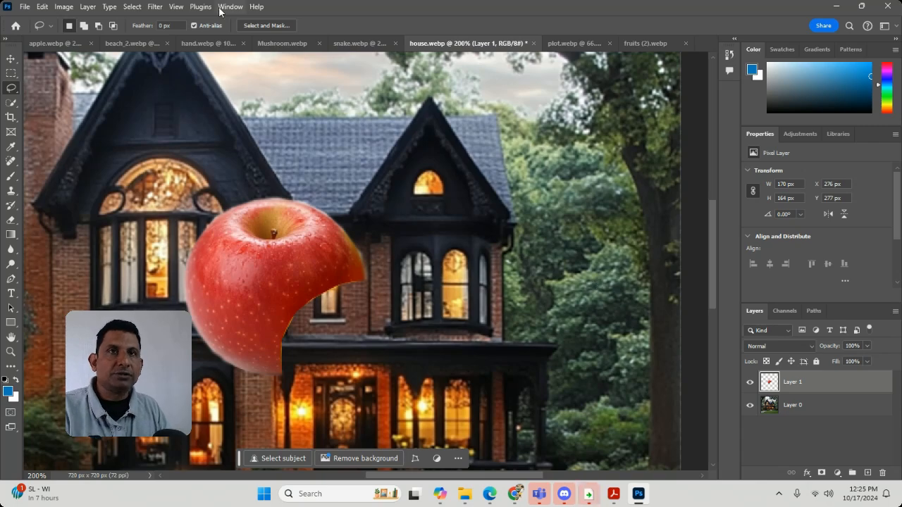
Step: Open the men image from the selection folder on the Desktop
{"action": "left_click", "coordinate": [24, 7]}
{"action": "left_click", "coordinate": [32, 31]}
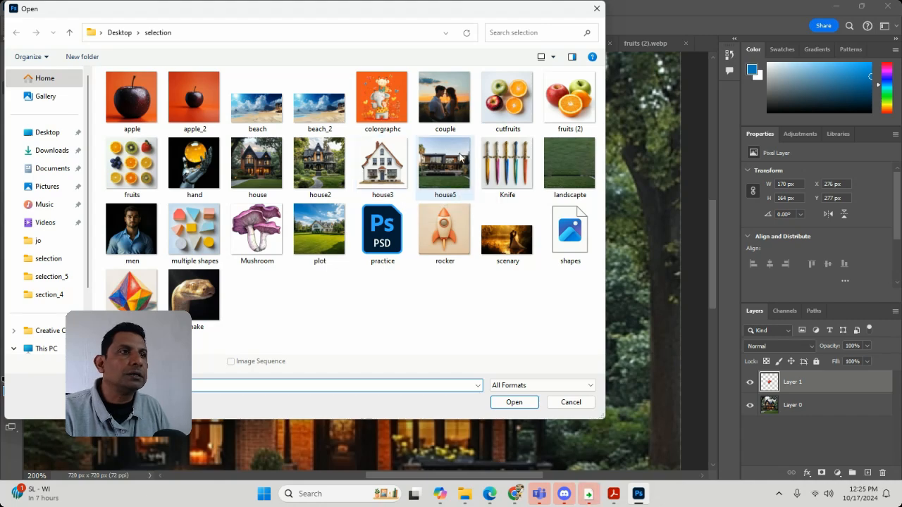
{"action": "double_click", "coordinate": [140, 243]}
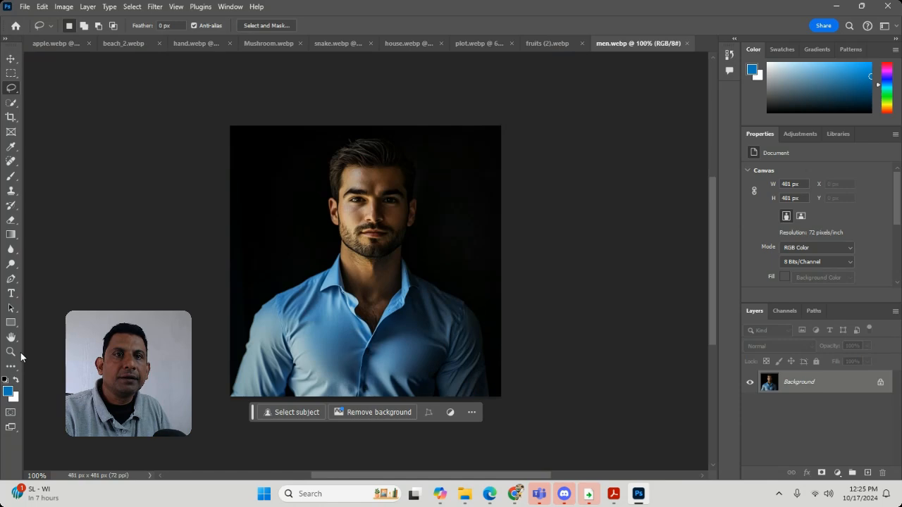
Step: Start a Polygonal Lasso outline at the bottom of the man's left-side sleeve and trace the sleeve's outer edge up to the shoulder
{"action": "left_click", "coordinate": [10, 351]}
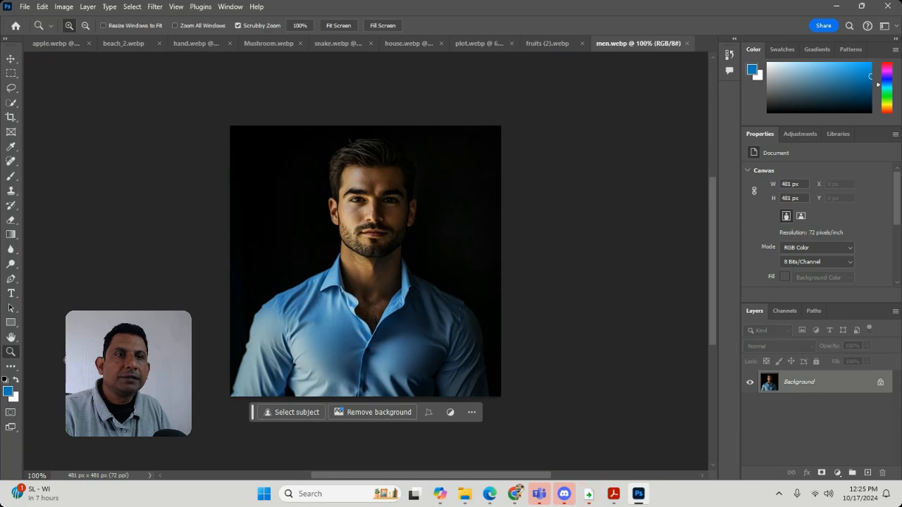
{"action": "left_click_drag", "start_coordinate": [267, 345], "coordinate": [336, 339]}
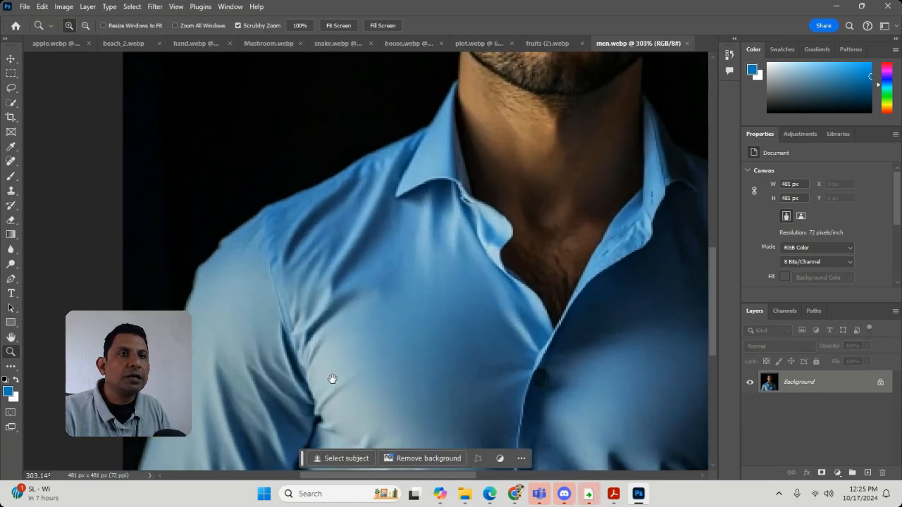
{"action": "left_click_drag", "start_coordinate": [333, 381], "coordinate": [382, 346]}
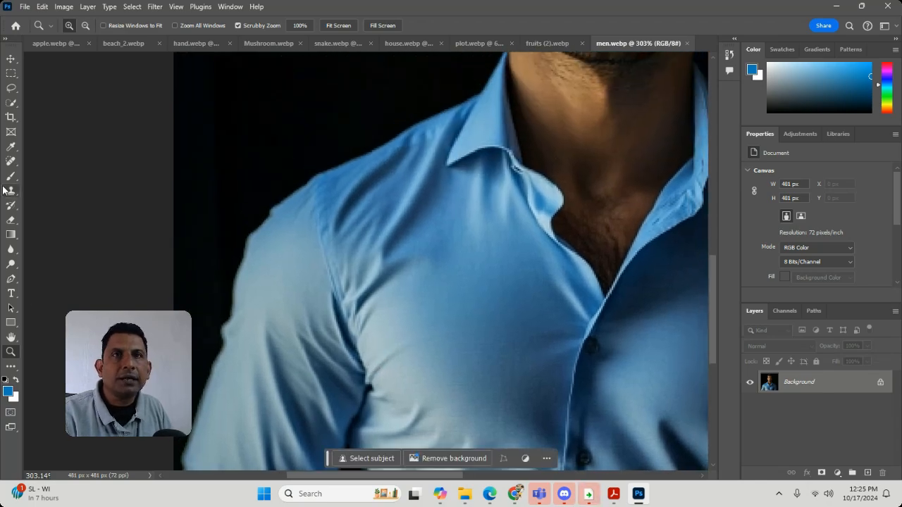
{"action": "mouse_move", "coordinate": [222, 327]}
{"action": "left_mouse_down"}
{"action": "mouse_move", "coordinate": [261, 343]}
{"action": "mouse_move", "coordinate": [232, 340]}
{"action": "left_mouse_up"}
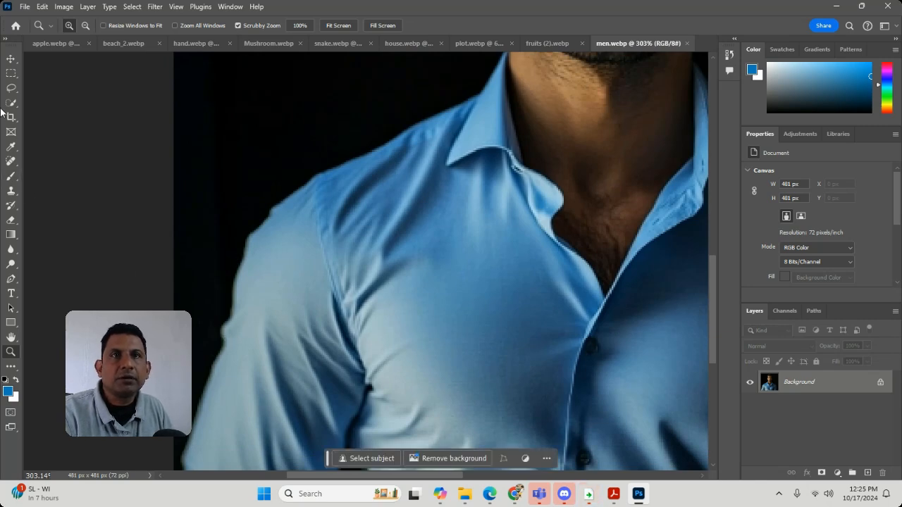
{"action": "left_click", "coordinate": [11, 89]}
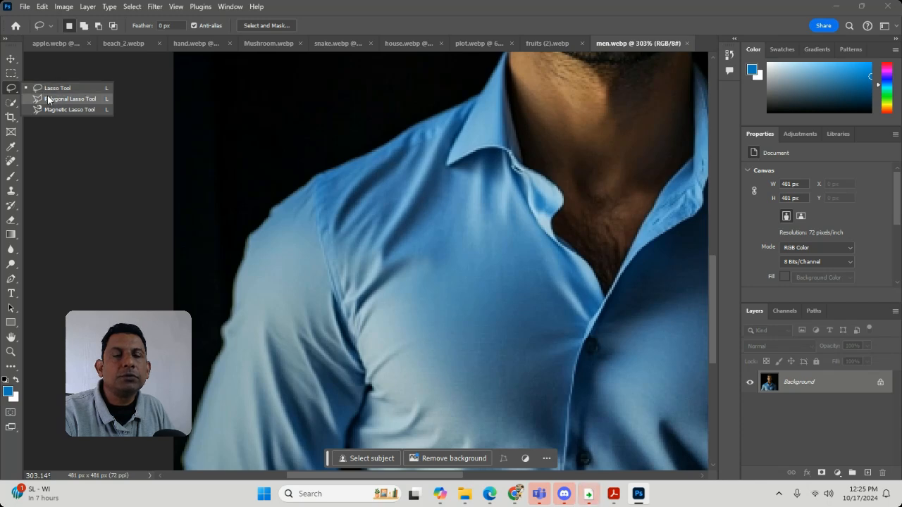
{"action": "left_click", "coordinate": [47, 96]}
{"action": "left_click", "coordinate": [180, 456]}
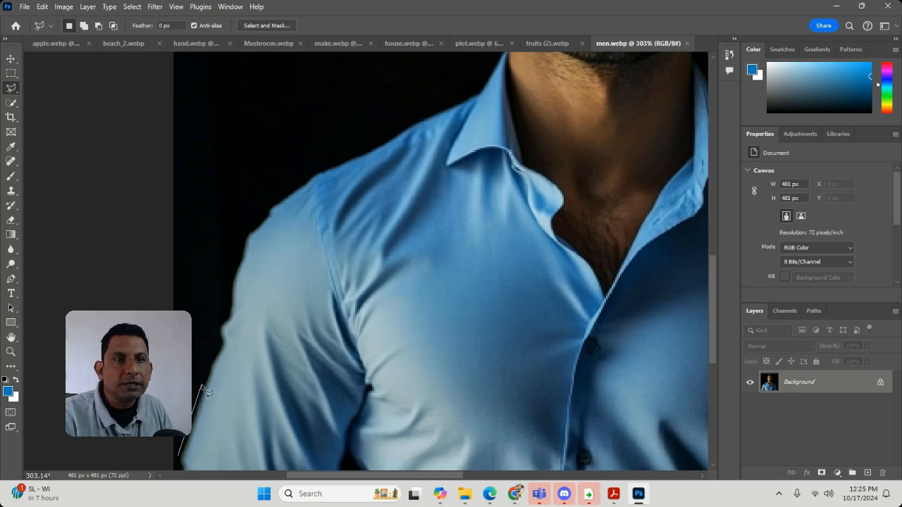
{"action": "key", "text": "Escape"}
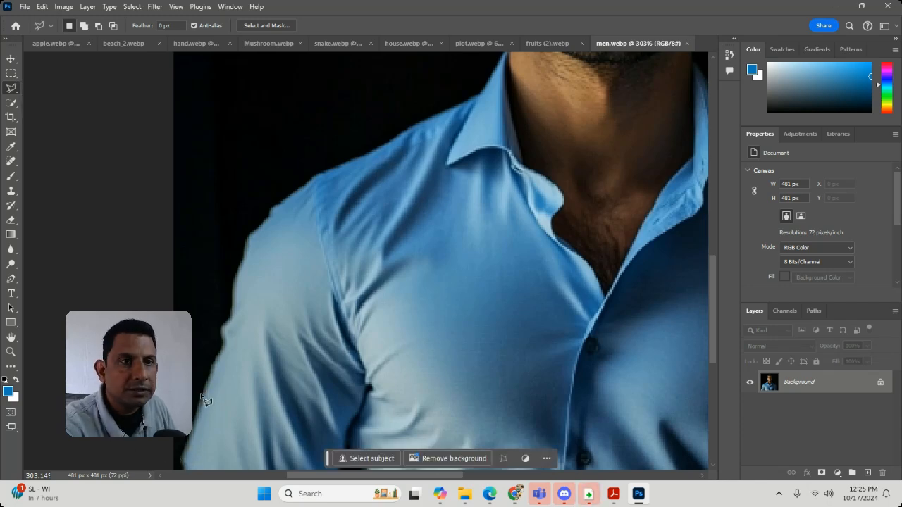
{"action": "left_click", "coordinate": [183, 466]}
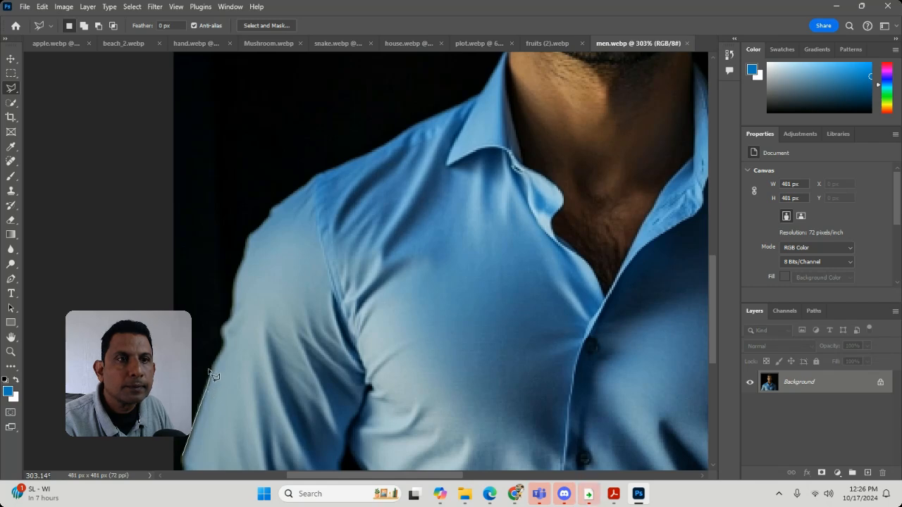
{"action": "left_click", "coordinate": [221, 331]}
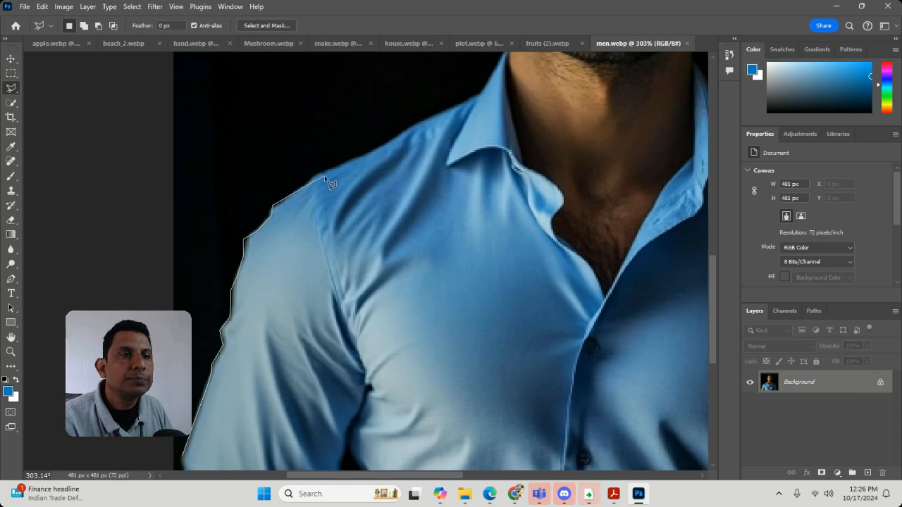
Step: Complete the sleeve outline down across the chest and along the image's lower edge, and close it into a selection
{"action": "scroll", "coordinate": [392, 383], "scroll_direction": "down", "scroll_amount": 5}
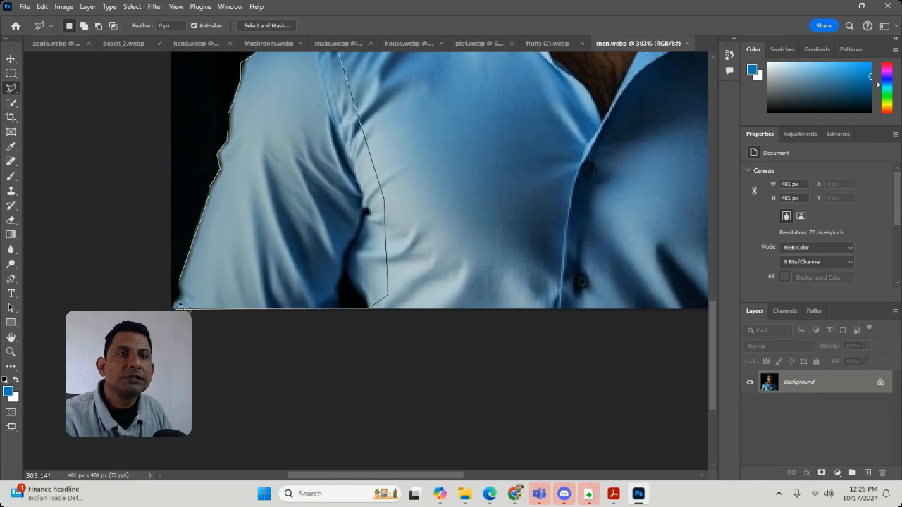
{"action": "key", "text": "BackSpace"}
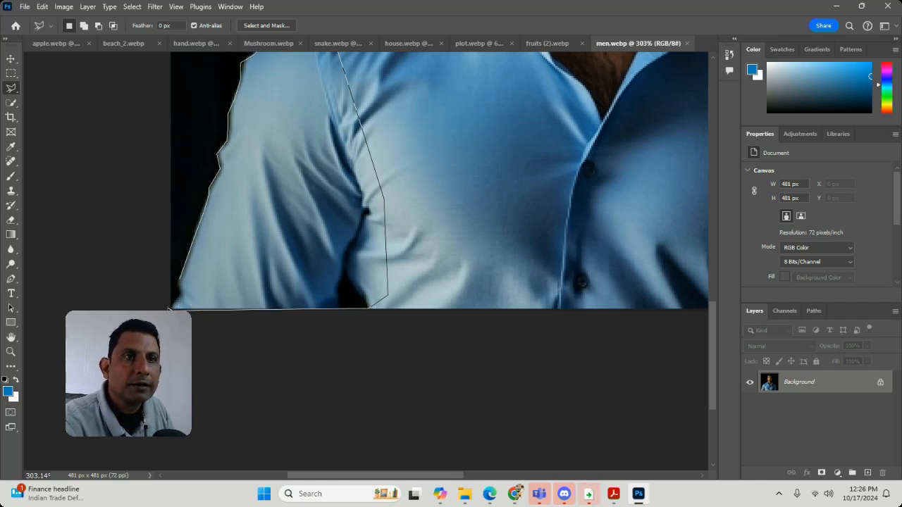
{"action": "left_click", "coordinate": [182, 285]}
{"action": "scroll", "coordinate": [306, 296], "scroll_direction": "up", "scroll_amount": 5}
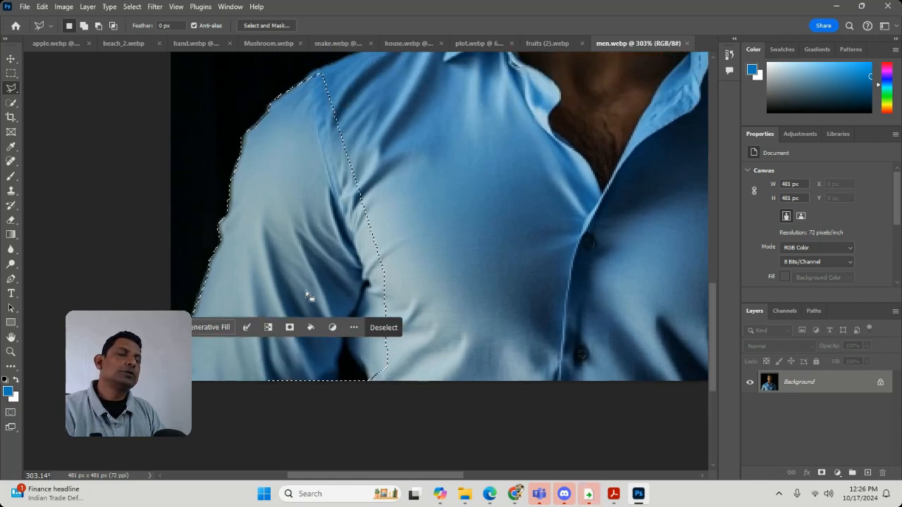
Step: Feather the sleeve selection by 4 pixels, cut the sleeve out of men.webp, and clear the selection
{"action": "right_click", "coordinate": [376, 152]}
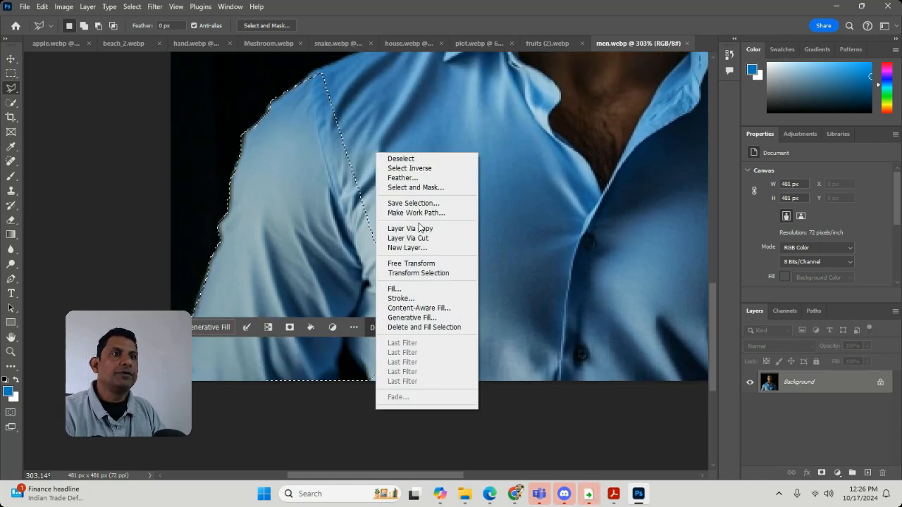
{"action": "left_click", "coordinate": [406, 178]}
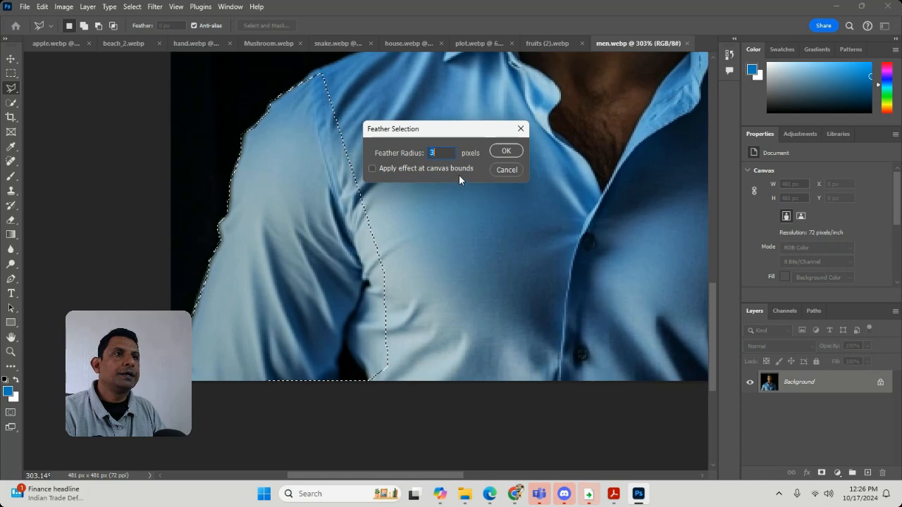
{"action": "type", "text": "4"}
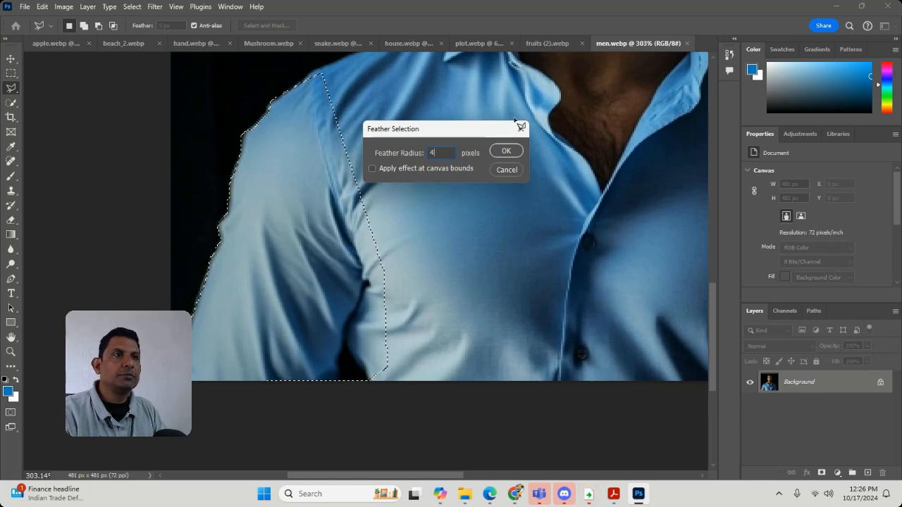
{"action": "left_click", "coordinate": [506, 151]}
{"action": "key", "text": "BackSpace"}
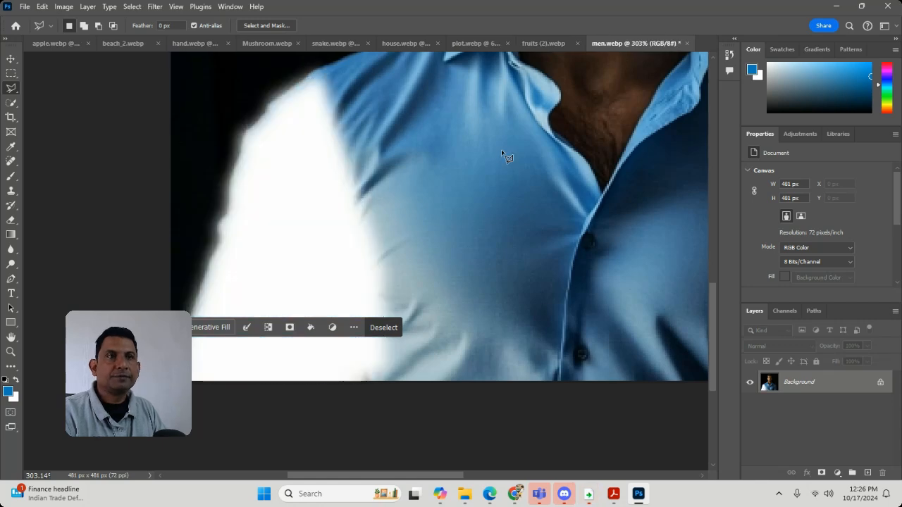
{"action": "key", "text": "ctrl+d"}
Step: Try the cut sleeve in house.webp over the trees beside the house, and delete the pasted sleeve layer
{"action": "left_click", "coordinate": [405, 43]}
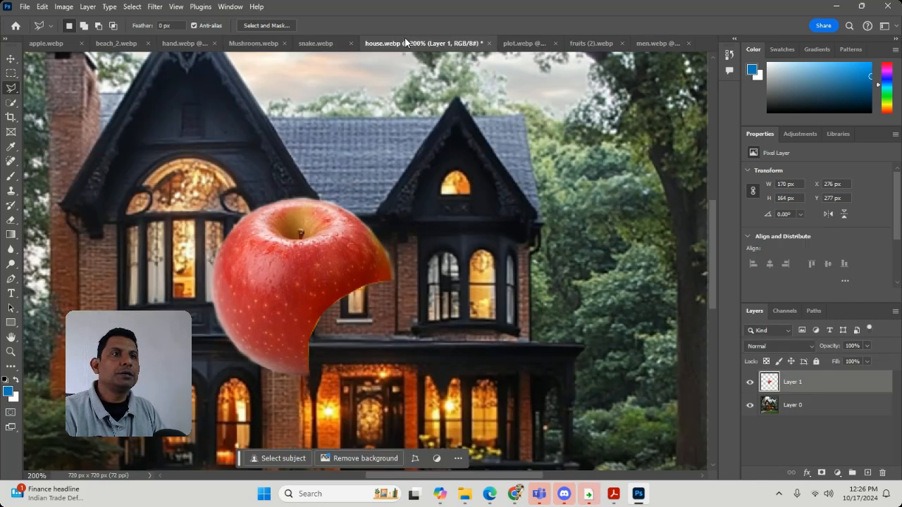
{"action": "key", "text": "ctrl+v"}
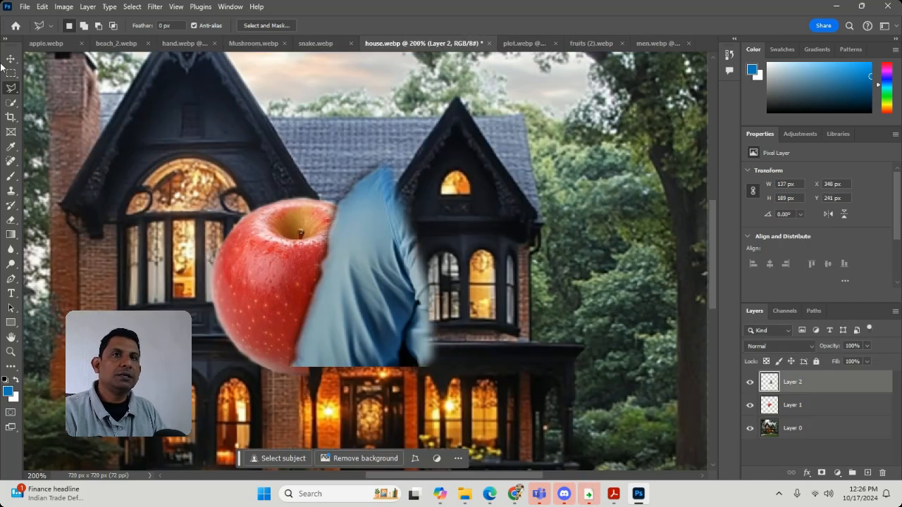
{"action": "key", "text": "v"}
{"action": "left_click_drag", "start_coordinate": [368, 285], "coordinate": [589, 253]}
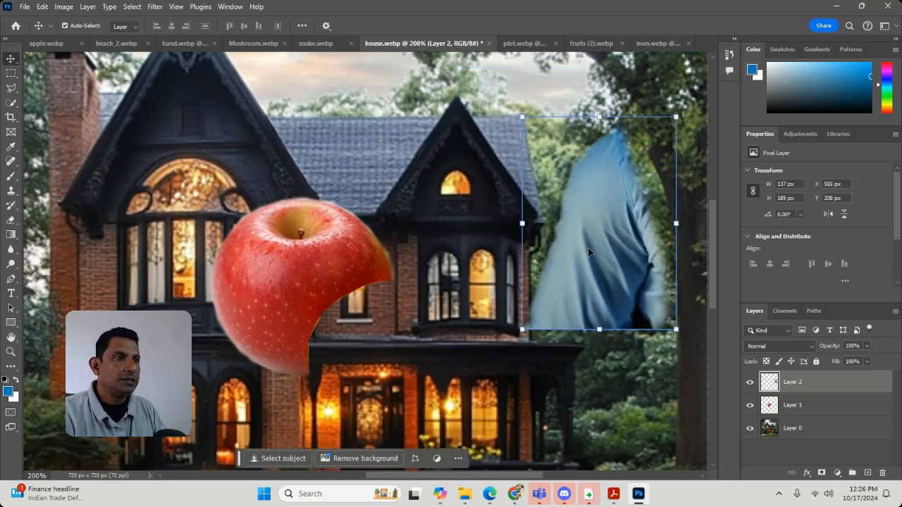
{"action": "key", "text": "Delete"}
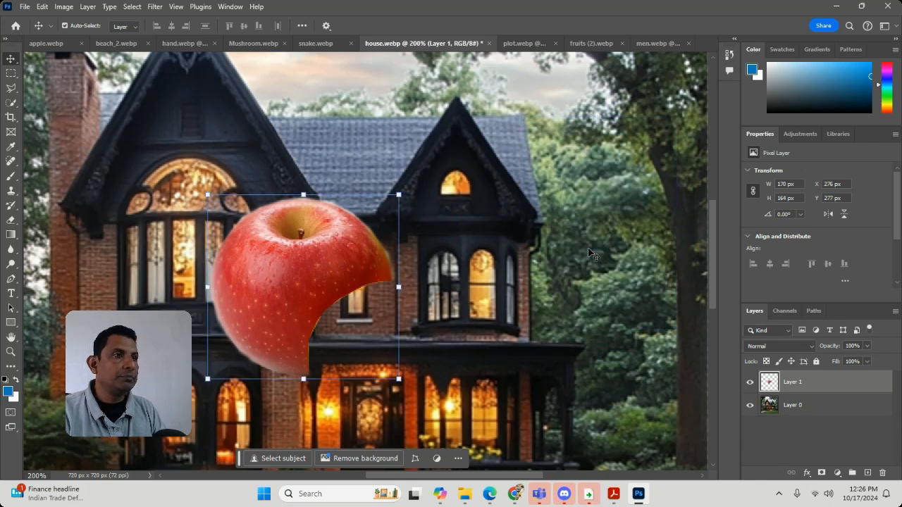
Step: Delete the pasted house layer from plot.webp, keeping only the background
{"action": "left_click", "coordinate": [528, 40]}
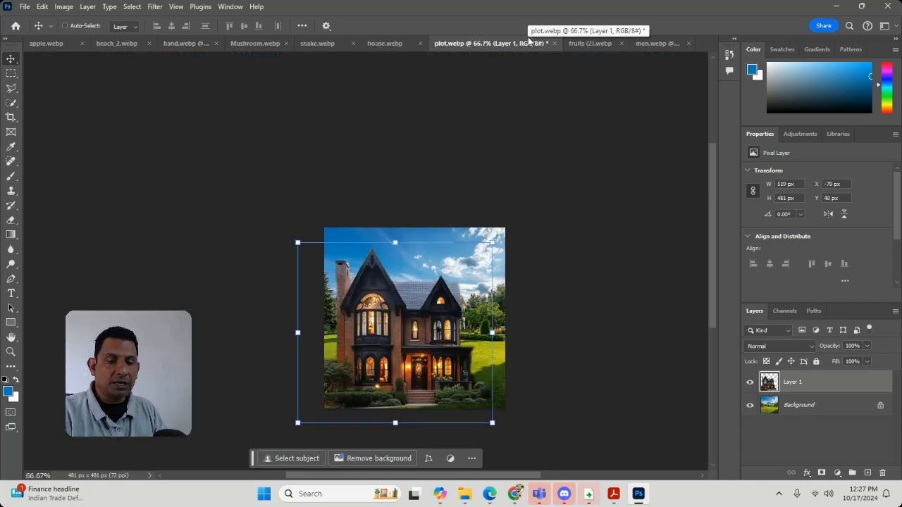
{"action": "left_click", "coordinate": [396, 143]}
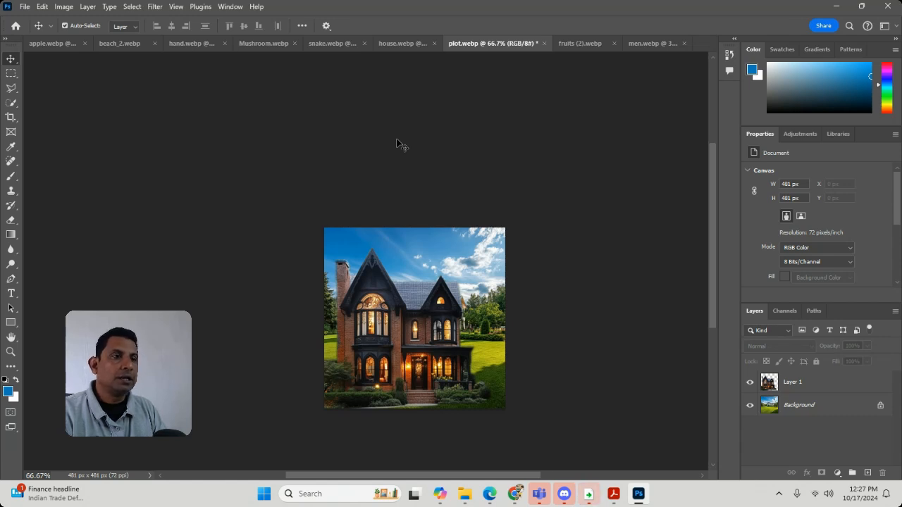
{"action": "left_click", "coordinate": [819, 381]}
{"action": "left_click", "coordinate": [882, 471]}
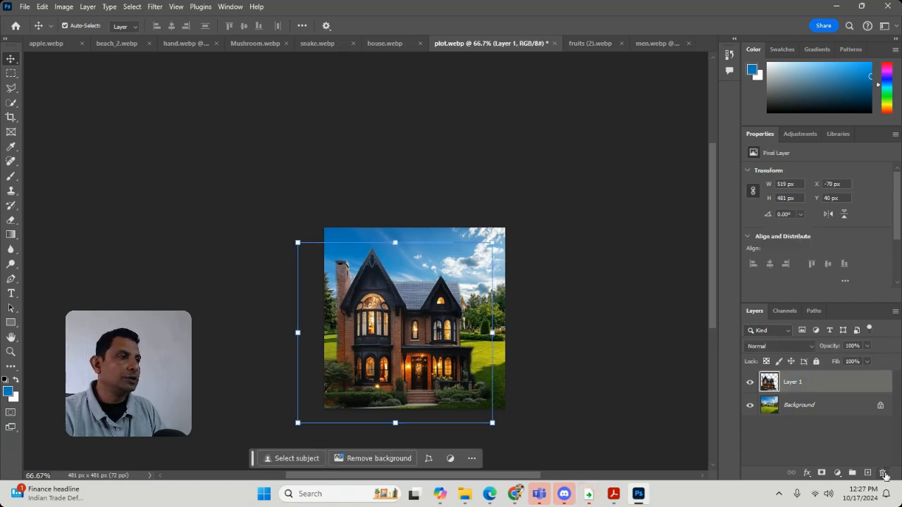
{"action": "left_click", "coordinate": [386, 194]}
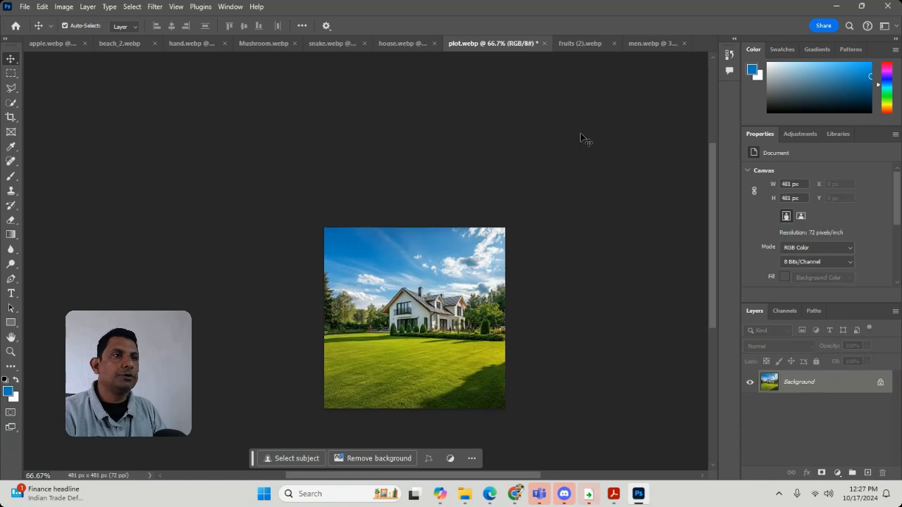
Step: Review the other open images, including men, fruits, plot, house, snake, Mushroom, hand and the beach_2 composition
{"action": "left_click", "coordinate": [624, 48]}
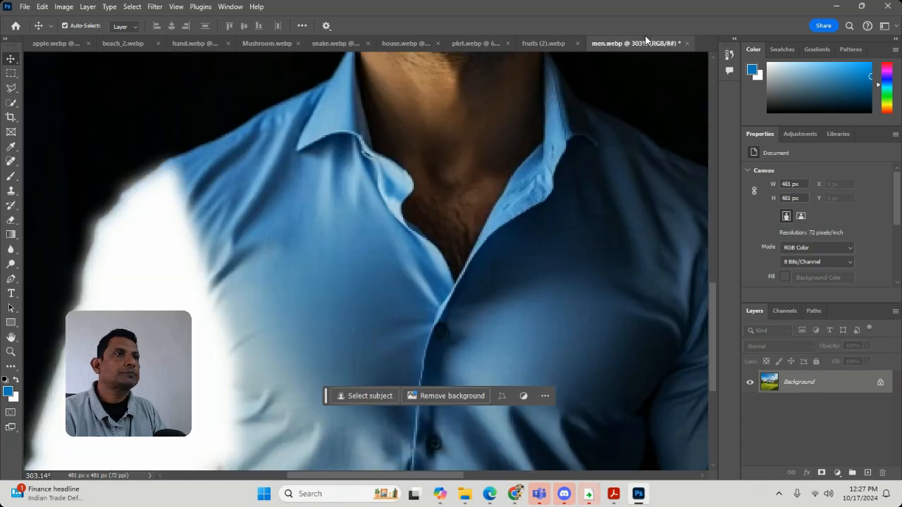
{"action": "left_click", "coordinate": [549, 47]}
{"action": "left_click", "coordinate": [457, 44]}
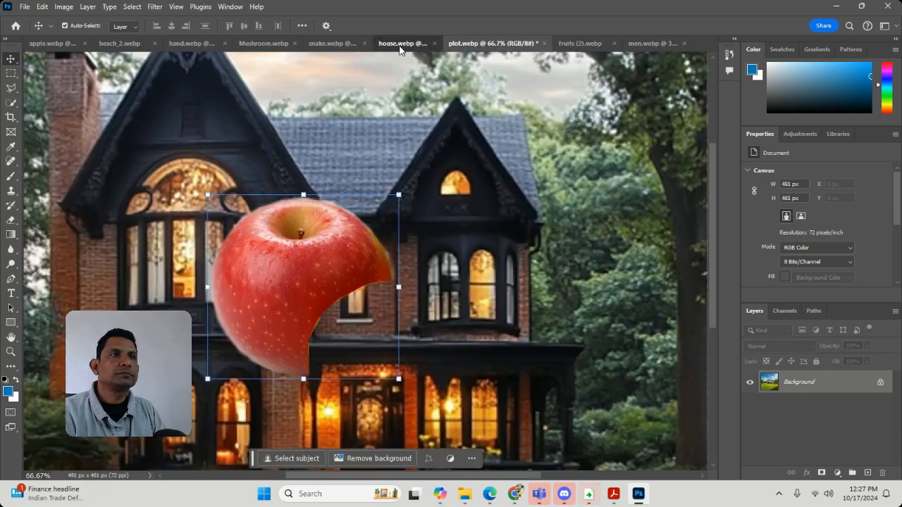
{"action": "left_click", "coordinate": [400, 45]}
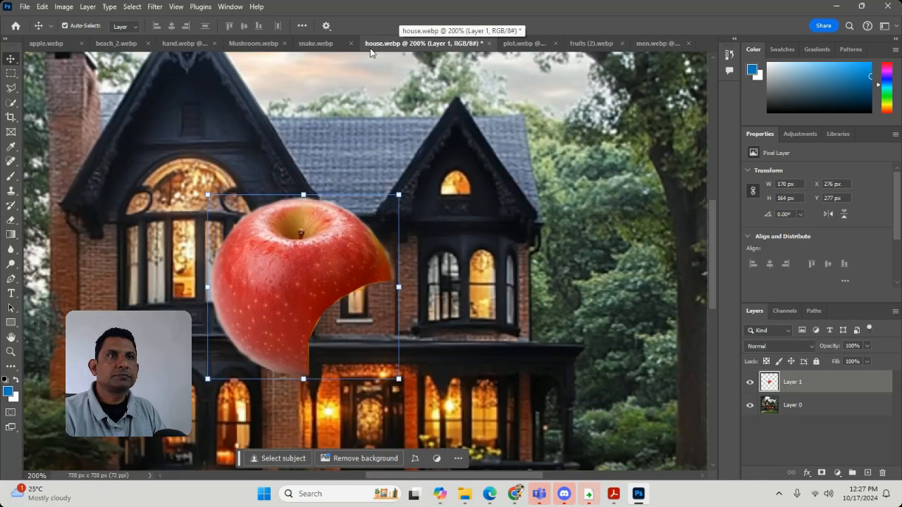
{"action": "left_click", "coordinate": [313, 44]}
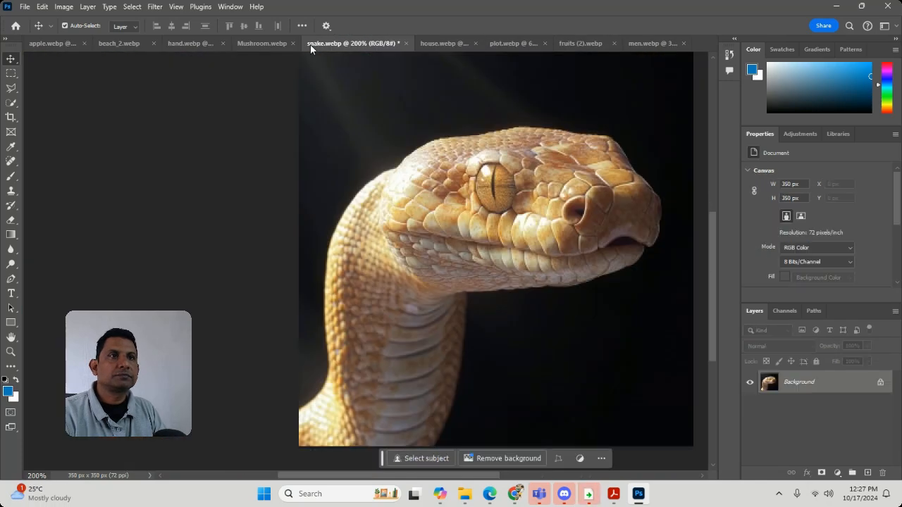
{"action": "left_click", "coordinate": [258, 44]}
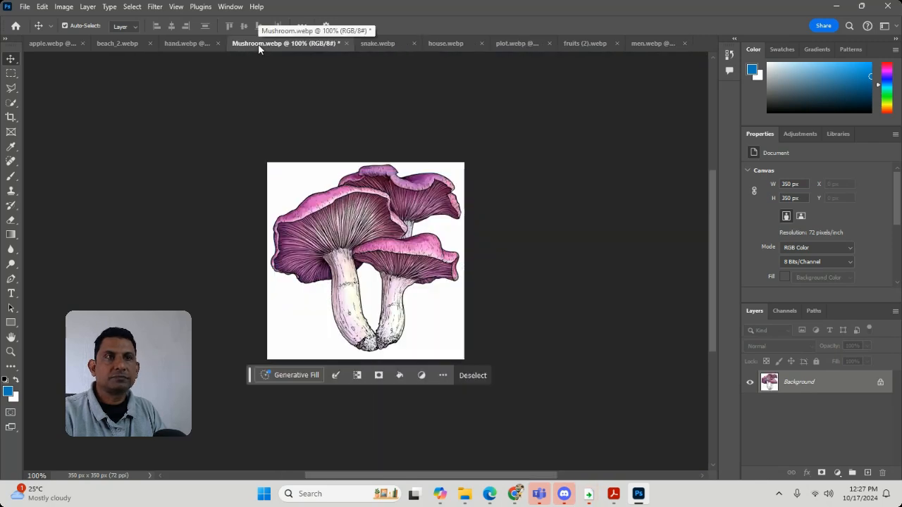
{"action": "left_click", "coordinate": [176, 44]}
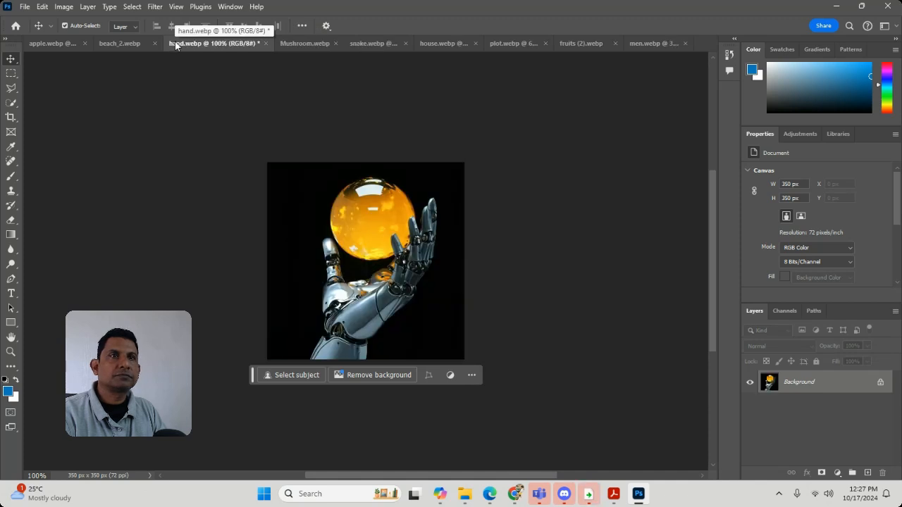
{"action": "left_click", "coordinate": [117, 44]}
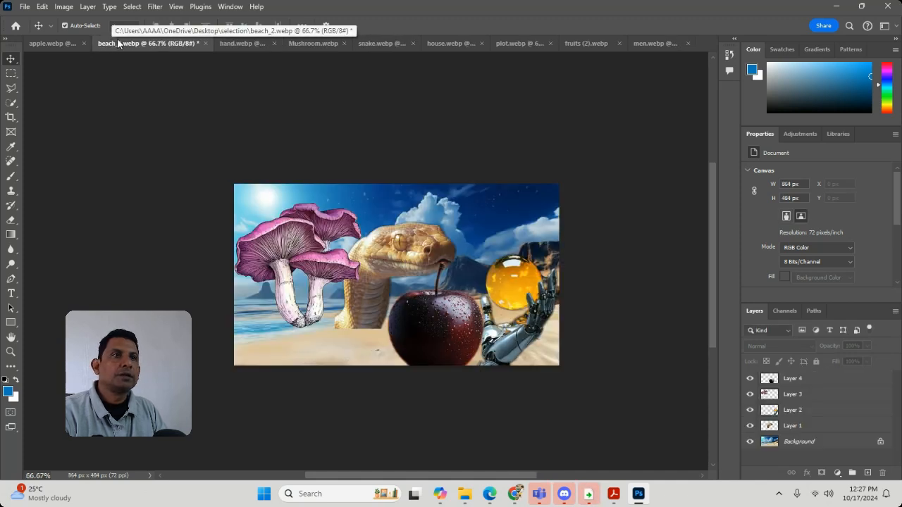
Step: In apple.webp, replace the apple-shaped selection with a rectangular marquee of about 301 × 314 px around the apple, cut it out and deselect
{"action": "left_click", "coordinate": [58, 45]}
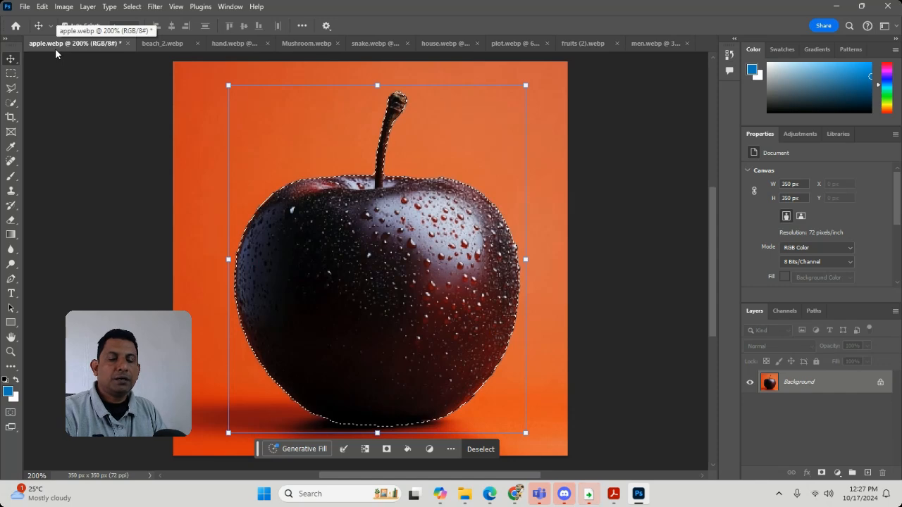
{"action": "key", "text": "ctrl+d"}
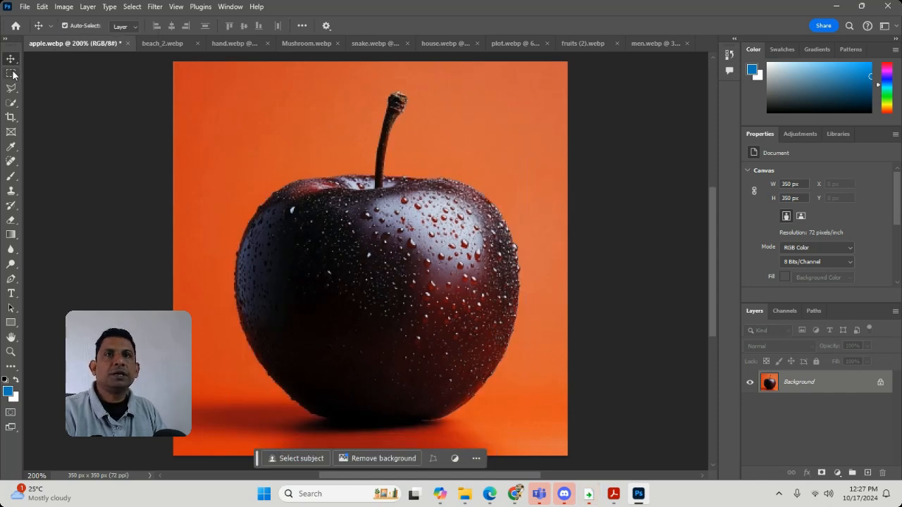
{"action": "left_click", "coordinate": [12, 73]}
{"action": "left_click_drag", "start_coordinate": [241, 79], "coordinate": [544, 434]}
{"action": "left_click", "coordinate": [292, 258]}
{"action": "left_click_drag", "start_coordinate": [195, 81], "coordinate": [533, 435]}
{"action": "key", "text": "BackSpace"}
{"action": "key", "text": "ctrl+d"}
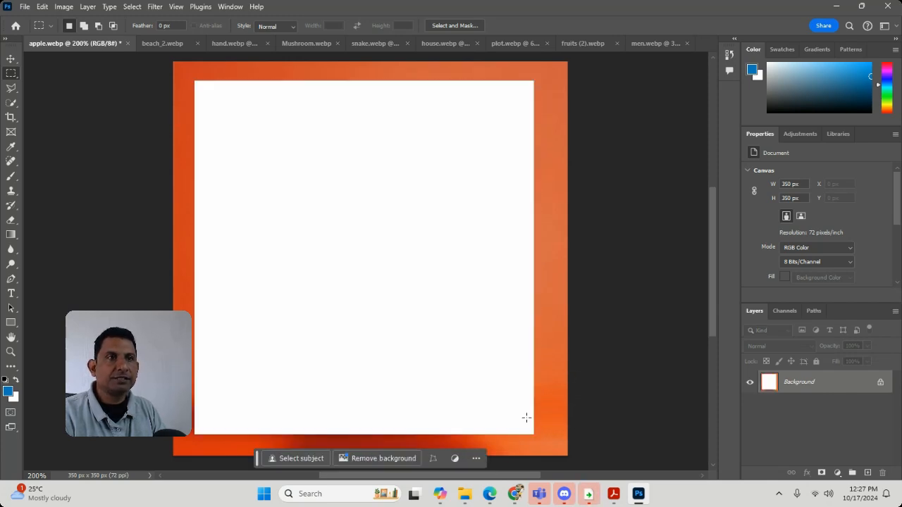
Step: Paste the cut rectangular apple piece into snake.webp
{"action": "left_click", "coordinate": [385, 43]}
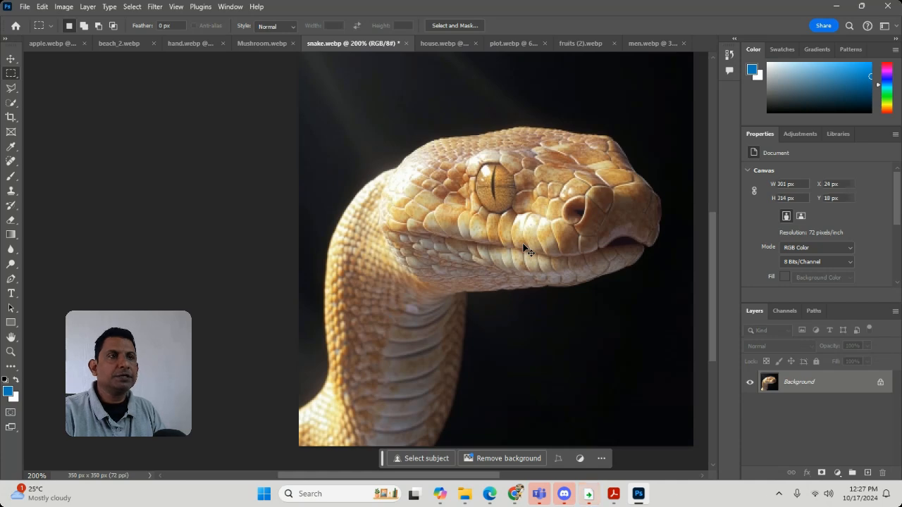
{"action": "key", "text": "ctrl+v"}
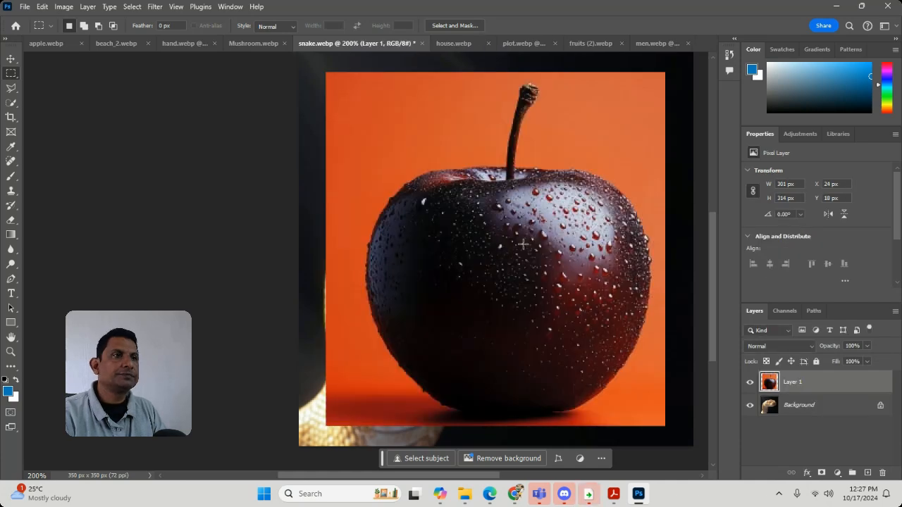
Step: Start a Polygonal Lasso outline beside the pasted piece's left border and bring it across the orange background to the apple's upper-left edge
{"action": "left_click", "coordinate": [11, 89]}
{"action": "key", "text": "space"}
{"action": "left_click_drag", "start_coordinate": [431, 212], "coordinate": [408, 295]}
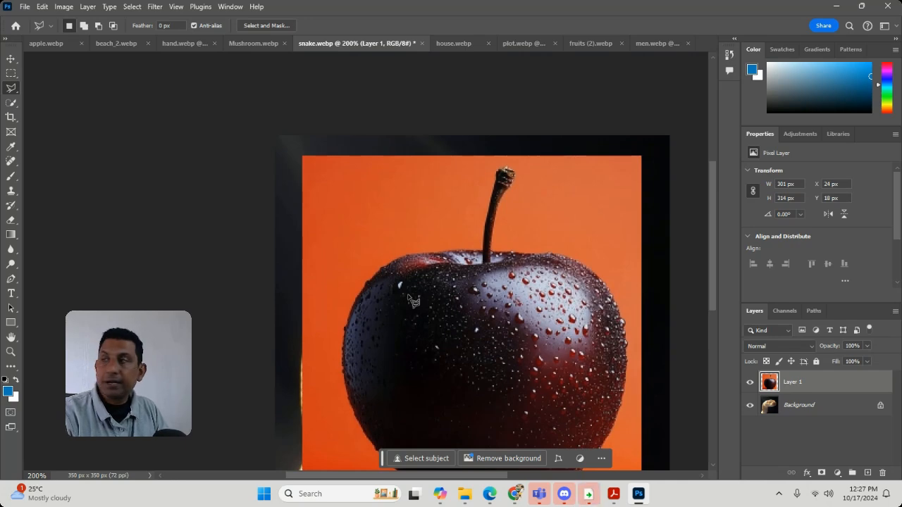
{"action": "left_click", "coordinate": [281, 265]}
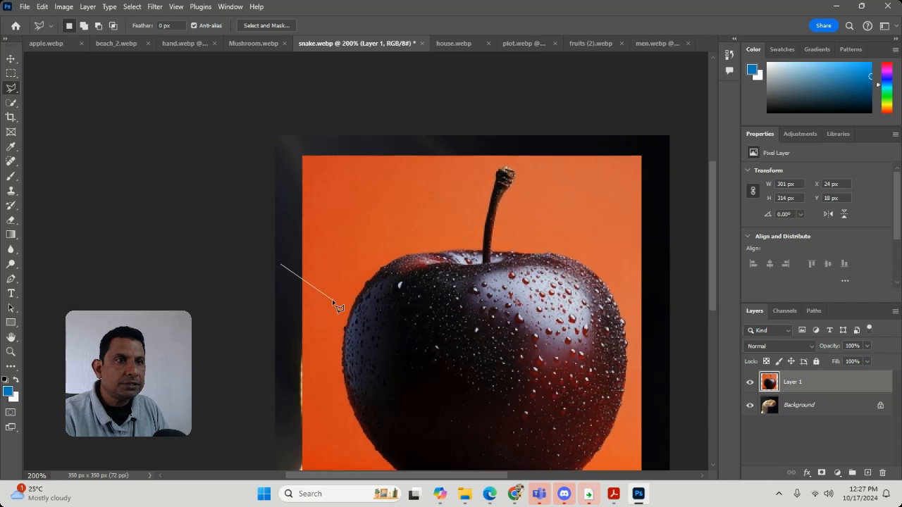
{"action": "key", "text": "space"}
{"action": "left_click_drag", "start_coordinate": [354, 301], "coordinate": [351, 306]}
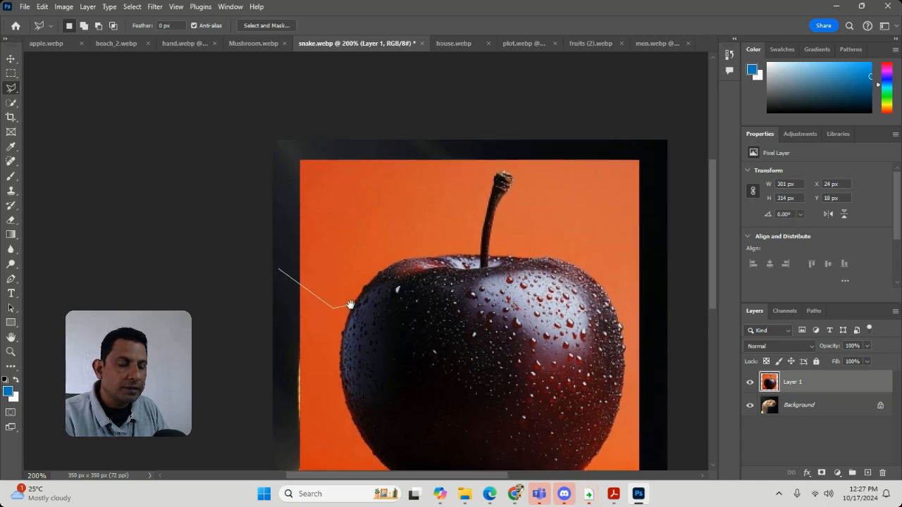
{"action": "scroll", "coordinate": [358, 313], "scroll_direction": "up", "scroll_amount": 3}
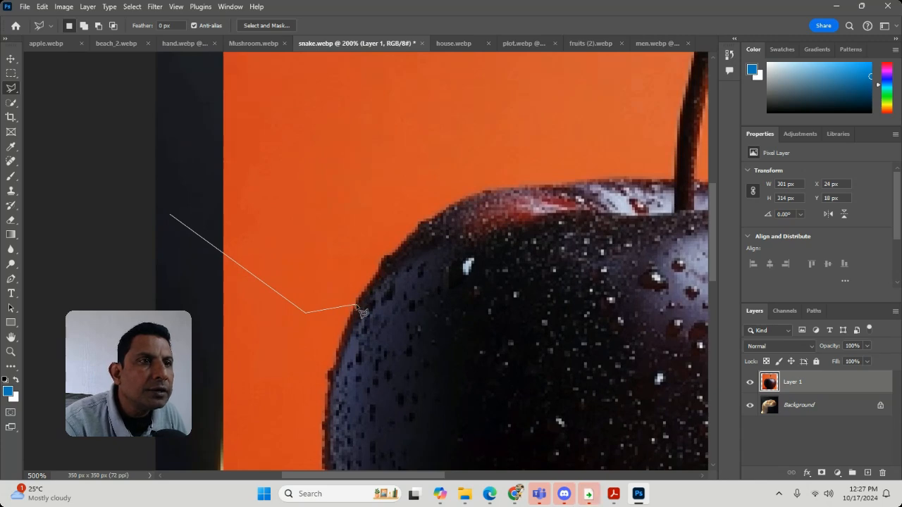
Step: Trace the apple's upper-left edge, close the outline around the adjacent orange background, and delete that patch before deselecting
{"action": "left_click", "coordinate": [357, 305]}
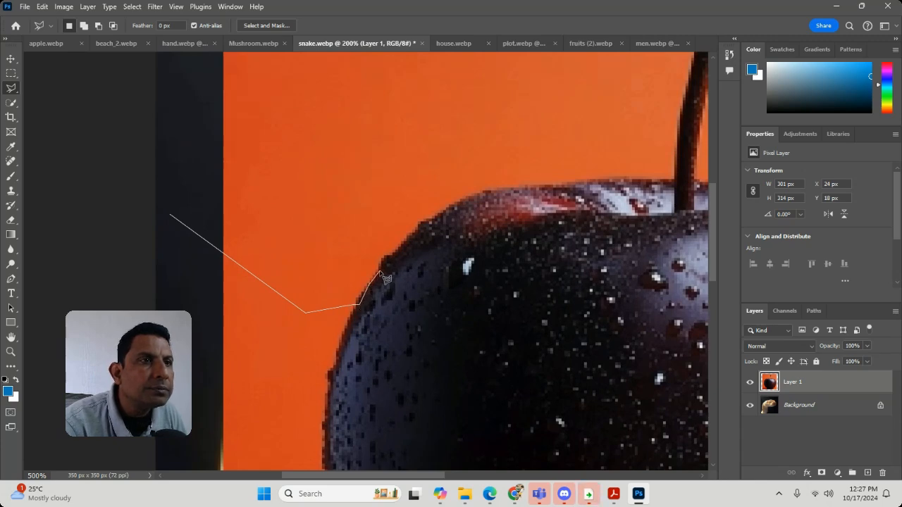
{"action": "left_click", "coordinate": [394, 256]}
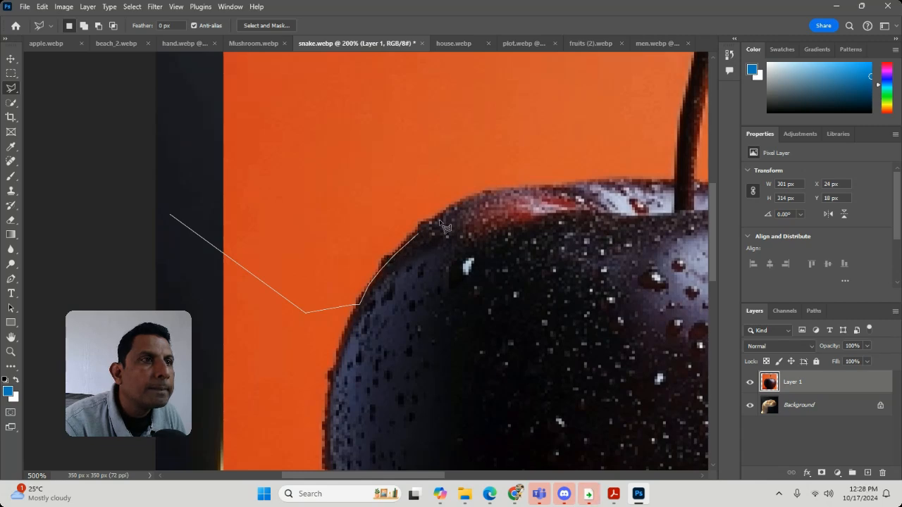
{"action": "left_click", "coordinate": [432, 223]}
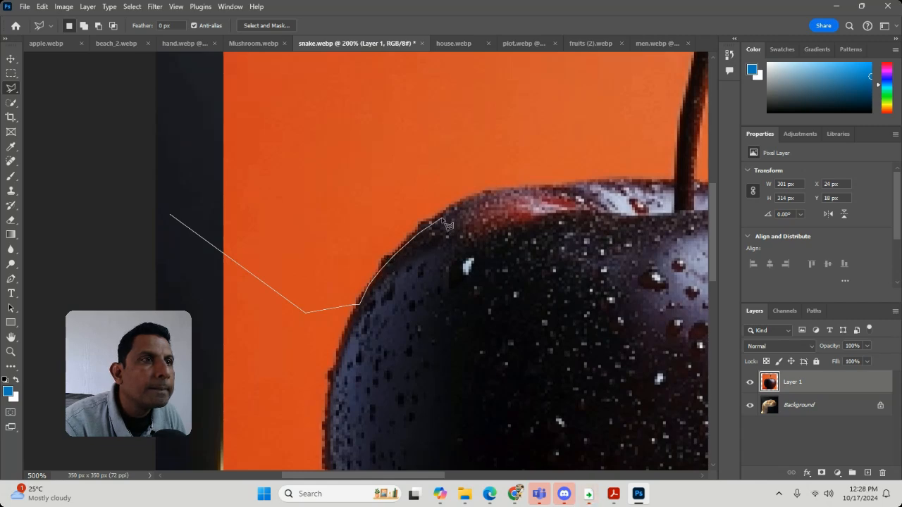
{"action": "left_click", "coordinate": [479, 192]}
{"action": "left_click", "coordinate": [210, 132]}
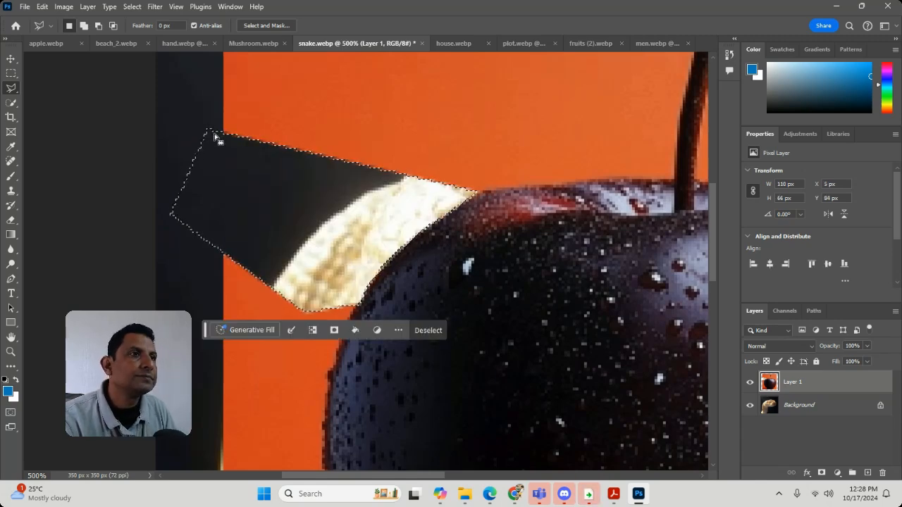
{"action": "key", "text": "ctrl+d"}
Step: Start a Polygonal Lasso outline left of the orange background and trace the apple's top edge as far as the stem
{"action": "left_click_drag", "start_coordinate": [380, 111], "coordinate": [354, 289]}
{"action": "left_click", "coordinate": [146, 258]}
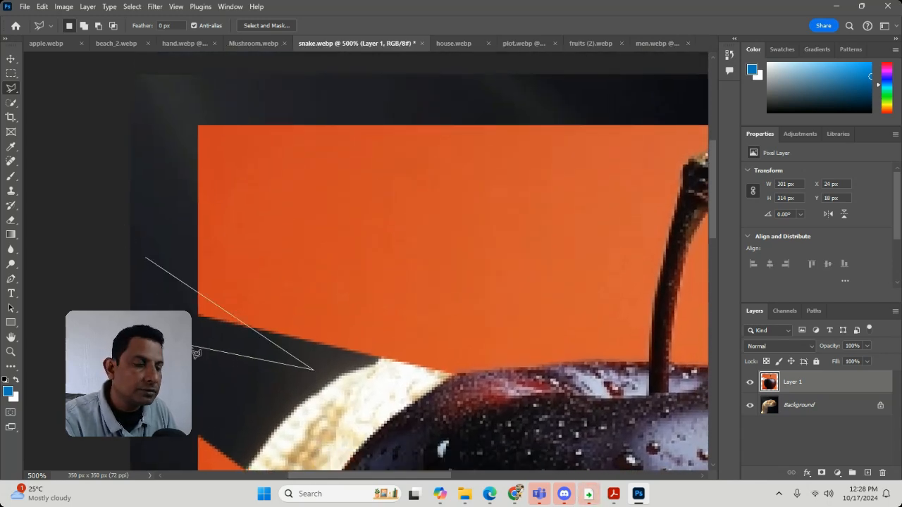
{"action": "key", "text": "BackSpace"}
{"action": "left_click", "coordinate": [141, 338]}
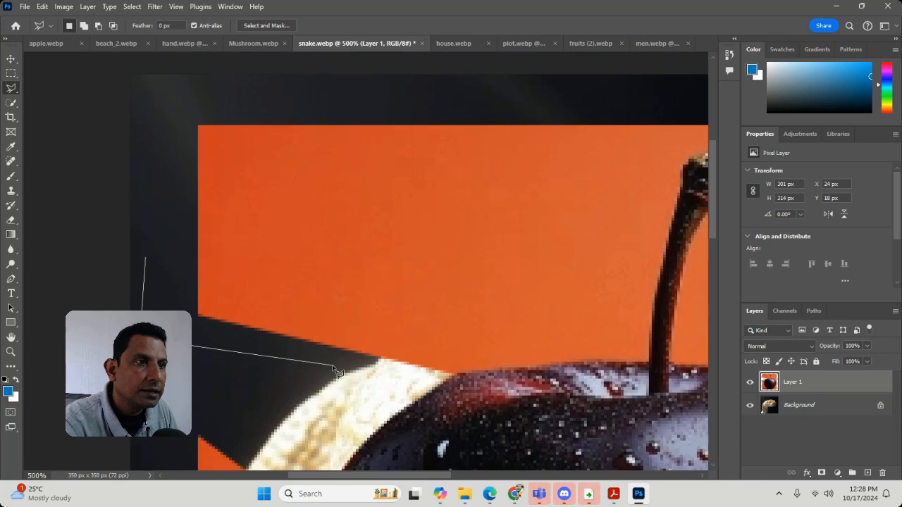
{"action": "left_click", "coordinate": [426, 381]}
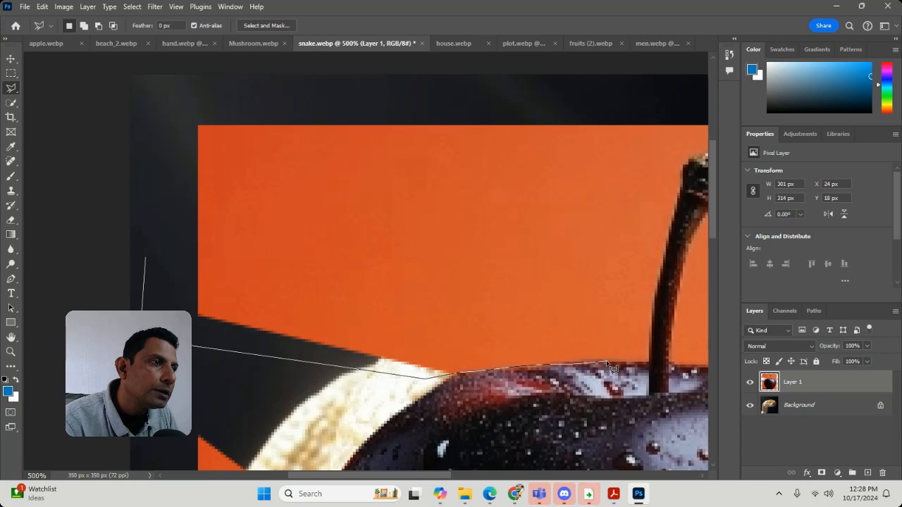
{"action": "left_click", "coordinate": [645, 364]}
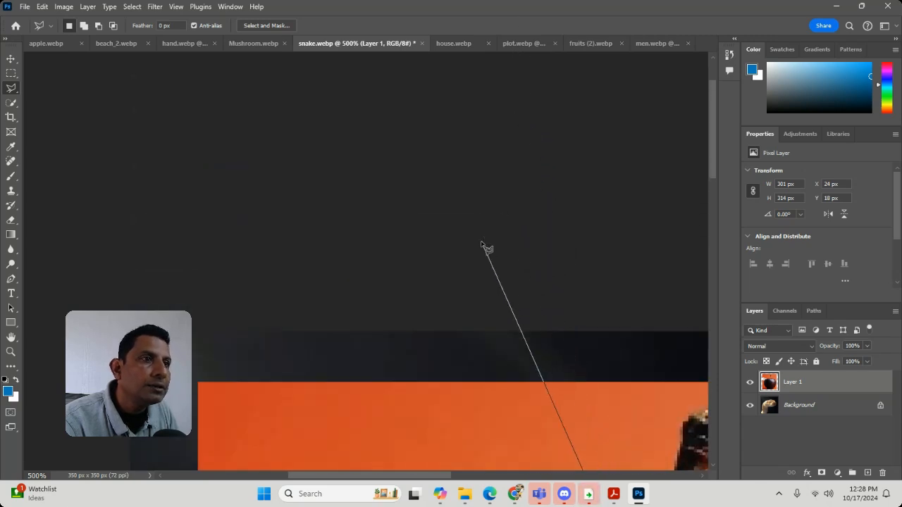
Step: Close the outline around the upper-left orange background above the apple, delete that area and deselect
{"action": "left_click", "coordinate": [482, 242]}
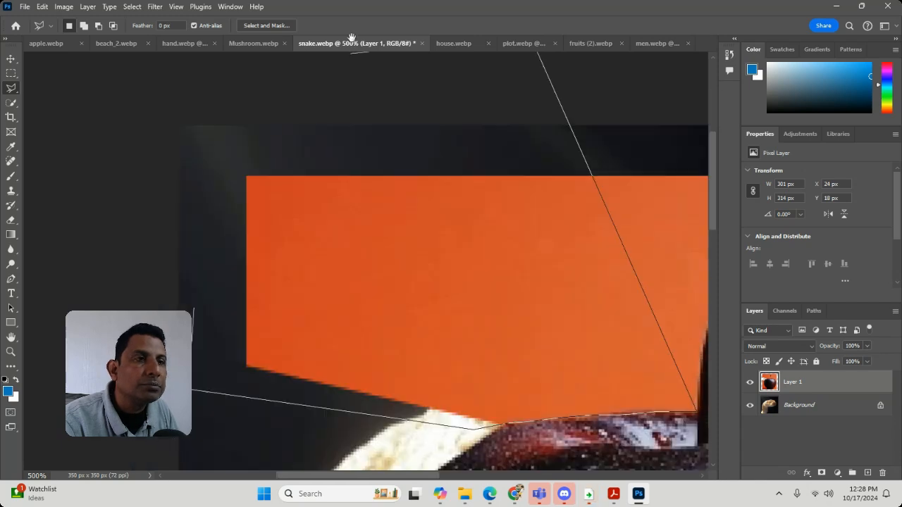
{"action": "left_click", "coordinate": [219, 203]}
{"action": "left_click", "coordinate": [209, 271]}
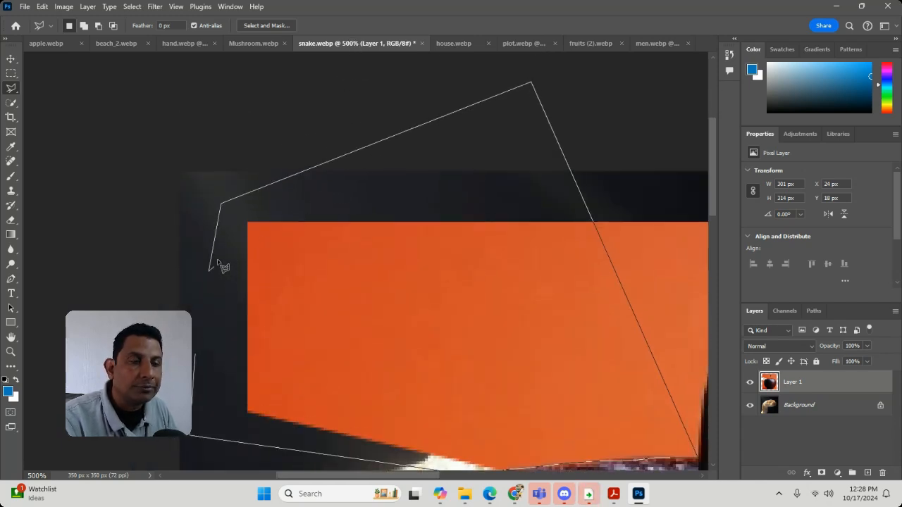
{"action": "double_click", "coordinate": [219, 266]}
{"action": "key", "text": "Delete"}
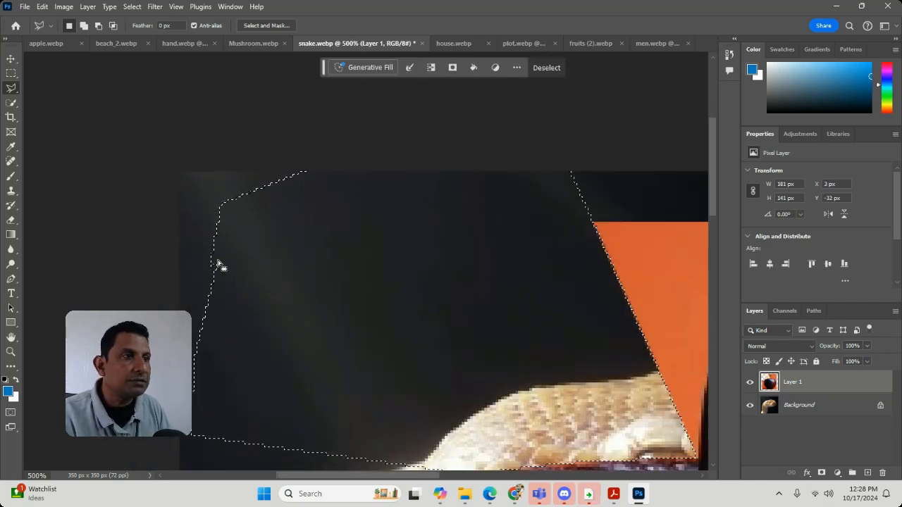
{"action": "key", "text": "ctrl+d"}
Step: Outline the thin orange fringe on the apple's upper-left rim with the Polygonal Lasso and drop the selection
{"action": "key", "text": "ctrl+minus"}
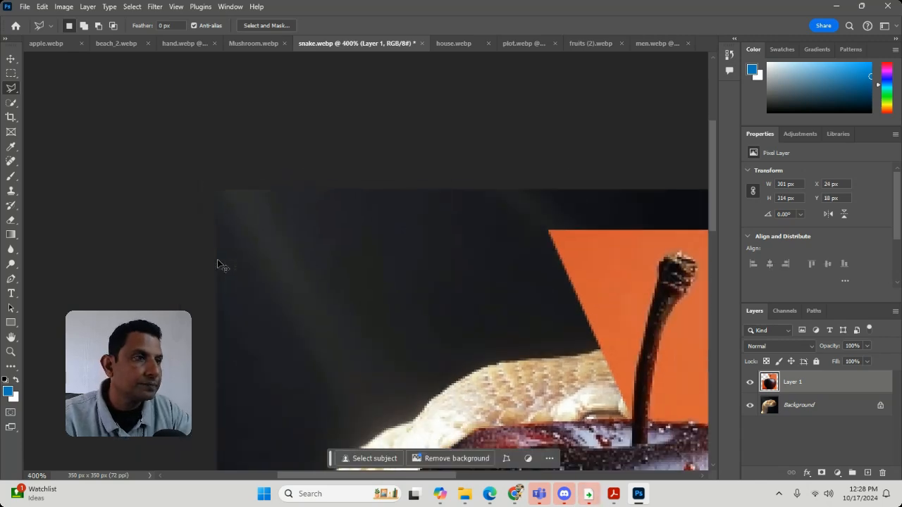
{"action": "key", "text": "ctrl+minus"}
{"action": "scroll", "coordinate": [328, 254], "scroll_direction": "down", "scroll_amount": 5}
{"action": "scroll", "coordinate": [328, 253], "scroll_direction": "right", "scroll_amount": 2}
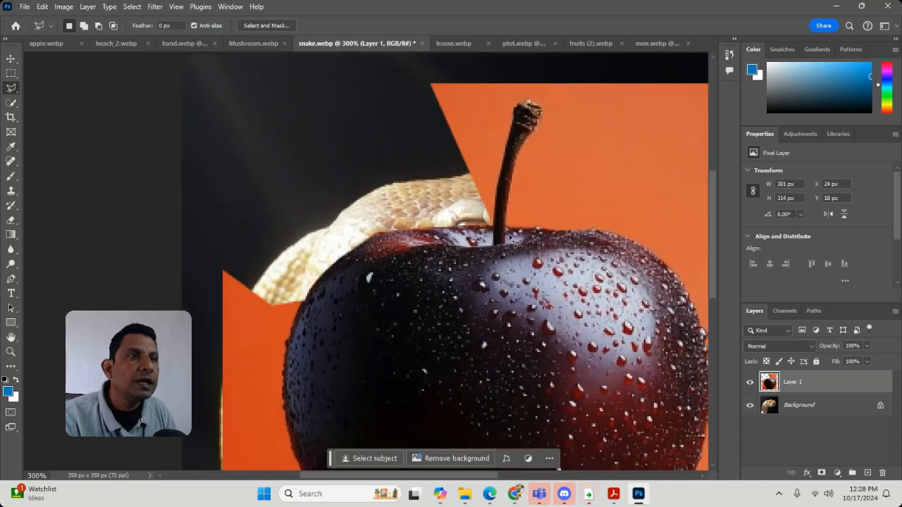
{"action": "left_click", "coordinate": [10, 351]}
{"action": "left_click_drag", "start_coordinate": [365, 229], "coordinate": [435, 296]}
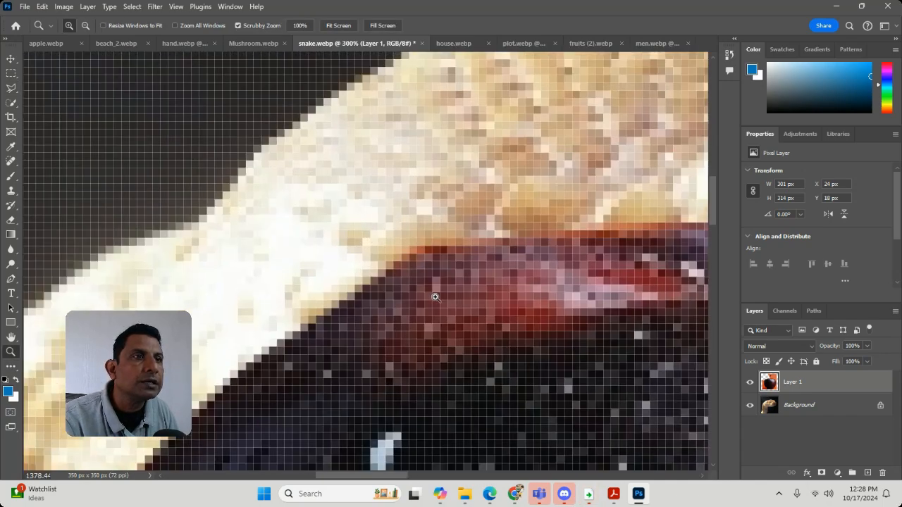
{"action": "left_click", "coordinate": [11, 87]}
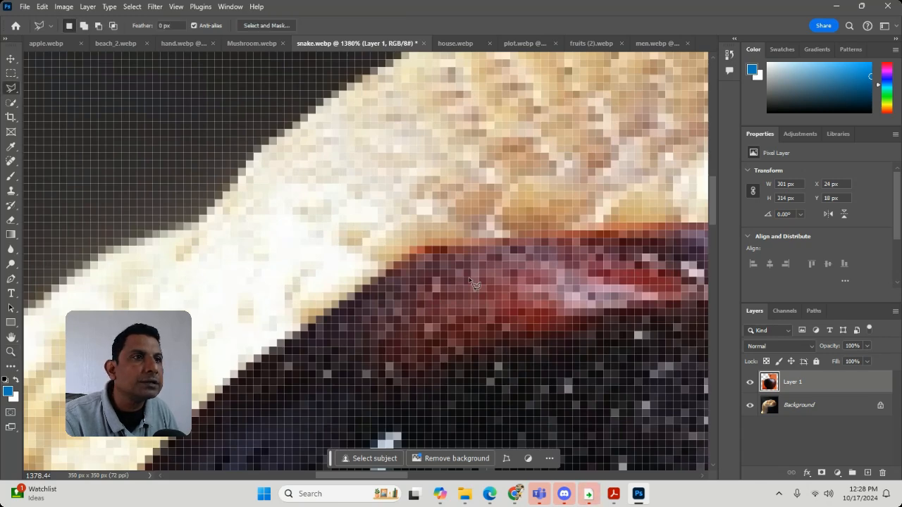
{"action": "left_click", "coordinate": [361, 245]}
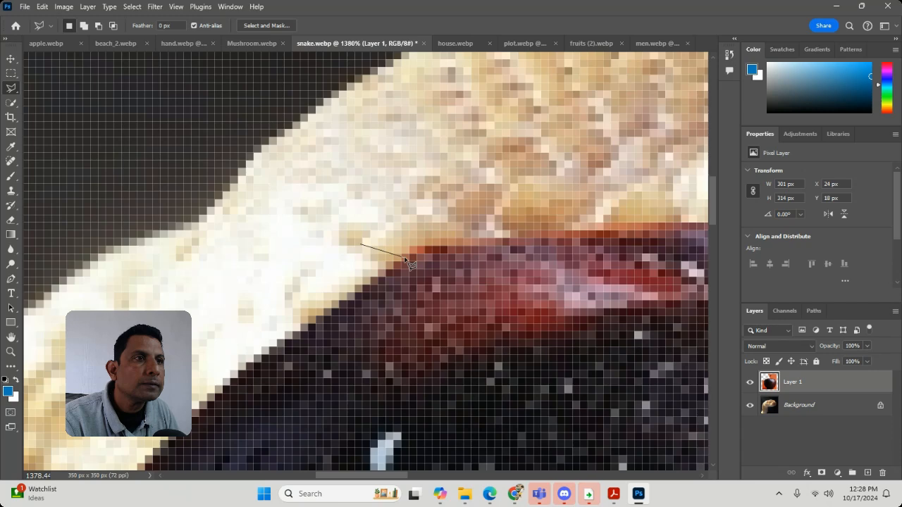
{"action": "left_click", "coordinate": [450, 234]}
{"action": "double_click", "coordinate": [351, 156]}
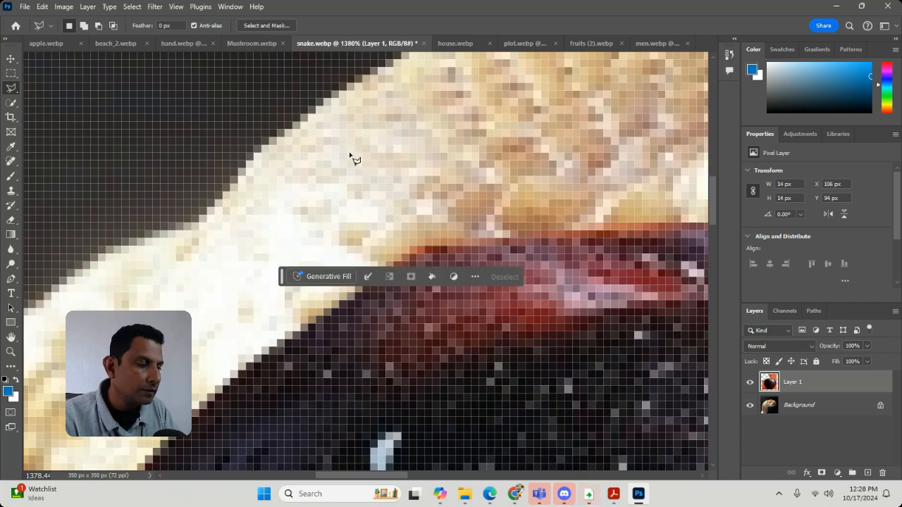
{"action": "key", "text": "ctrl+d"}
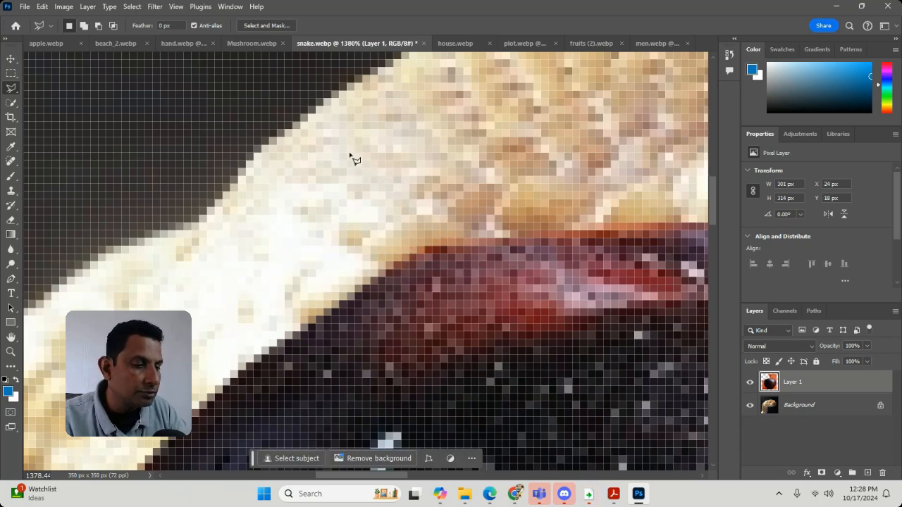
Step: Outline the orange wedge along the stem's left side and around its tip with the Polygonal Lasso, delete it and deselect
{"action": "scroll", "coordinate": [351, 156], "scroll_direction": "down", "scroll_amount": 3}
{"action": "scroll", "coordinate": [351, 156], "scroll_direction": "down", "scroll_amount": 4}
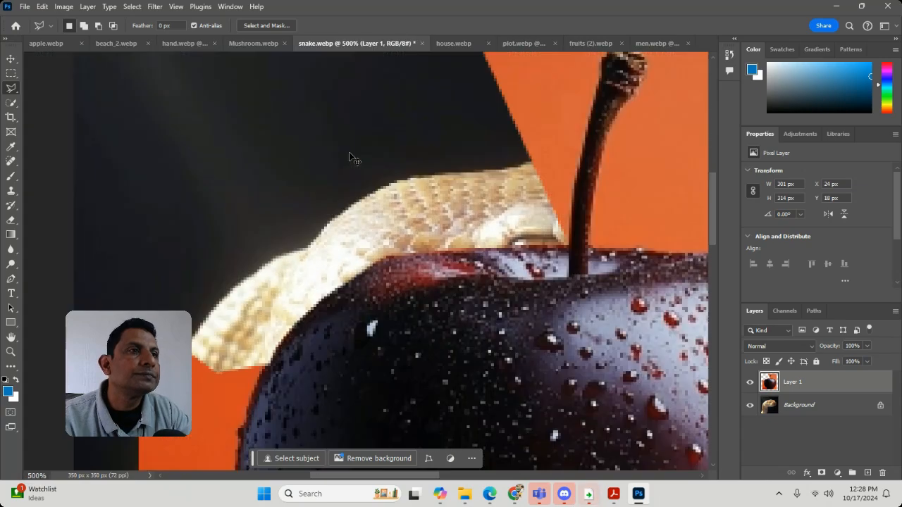
{"action": "left_click_drag", "start_coordinate": [556, 228], "coordinate": [511, 285]}
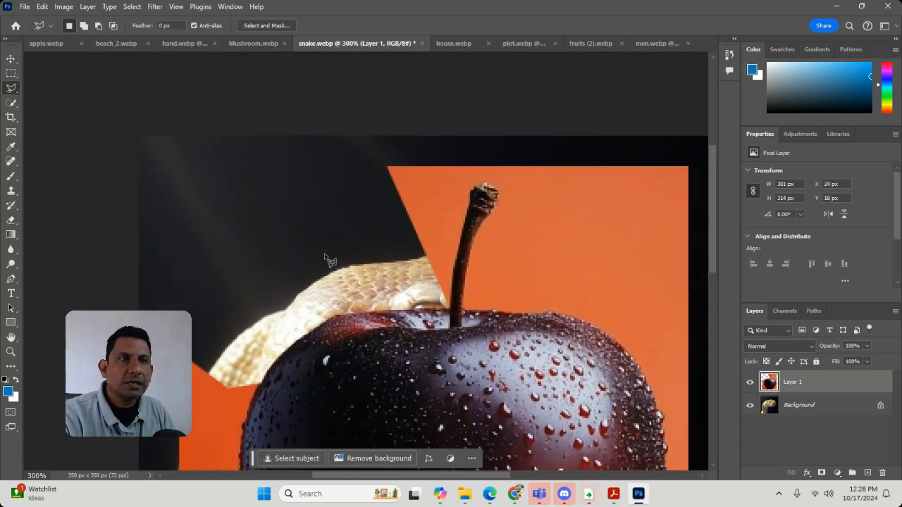
{"action": "left_click", "coordinate": [337, 231]}
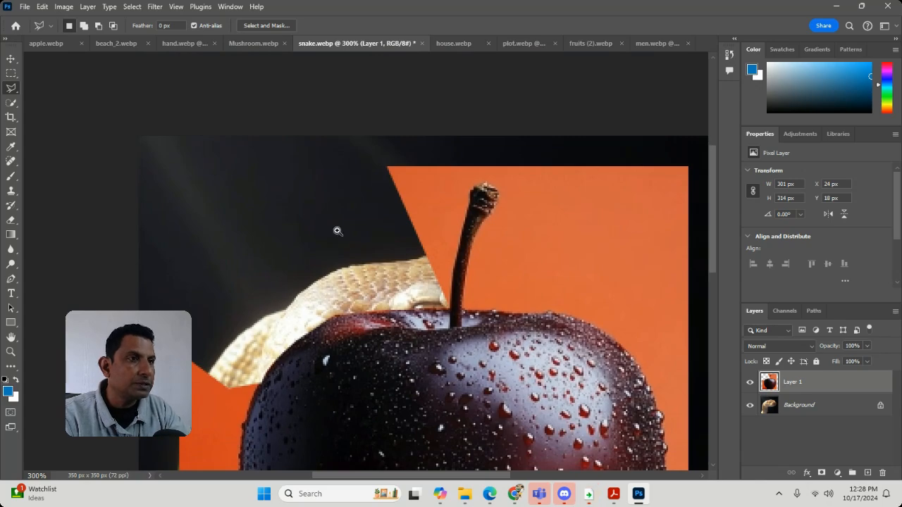
{"action": "scroll", "coordinate": [337, 234], "scroll_direction": "up", "scroll_amount": 4}
{"action": "left_click_drag", "start_coordinate": [554, 327], "coordinate": [441, 262]}
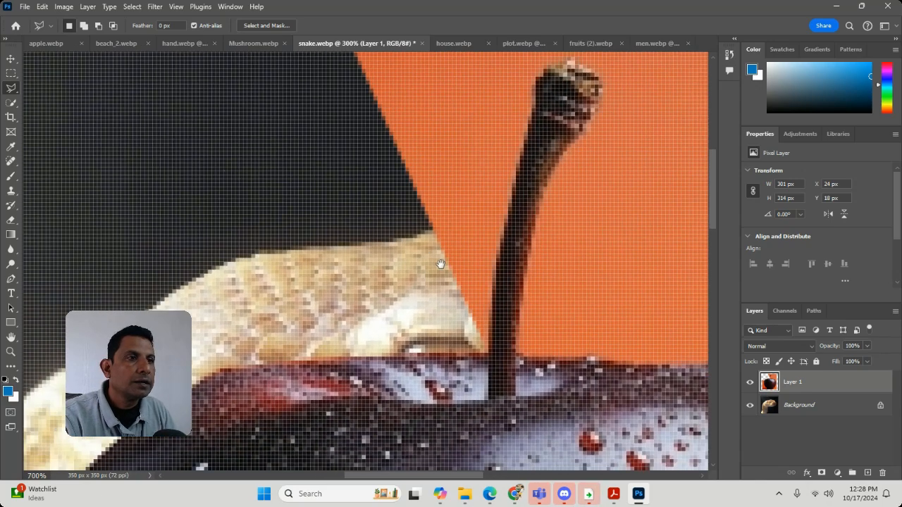
{"action": "left_click", "coordinate": [425, 324]}
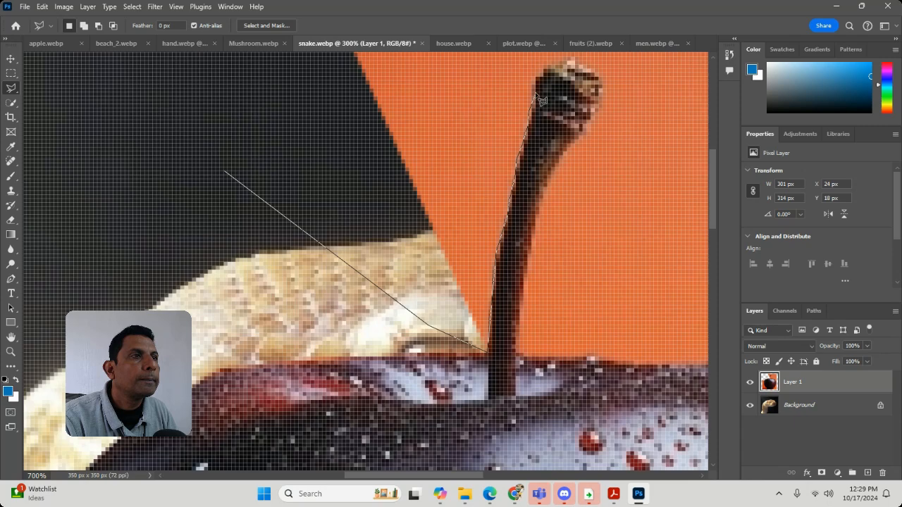
{"action": "scroll", "coordinate": [525, 183], "scroll_direction": "up", "scroll_amount": 3}
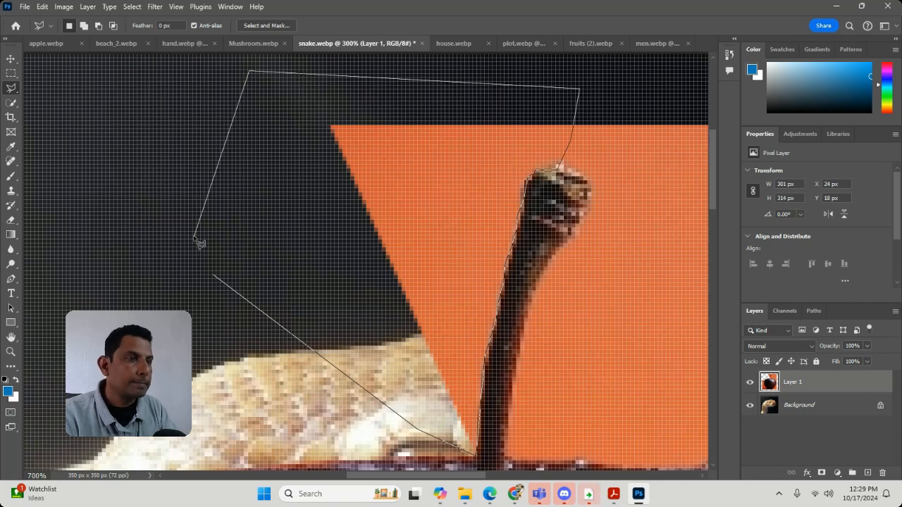
{"action": "double_click", "coordinate": [199, 243]}
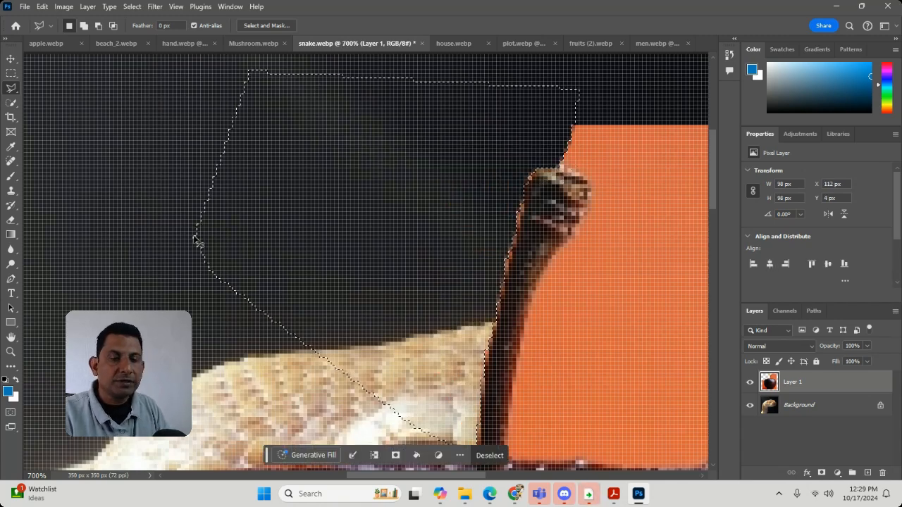
{"action": "key", "text": "ctrl+d"}
Step: Move the apple layer with the Move tool to about X 5 px, Y -48 px, and close the Discord window
{"action": "key", "text": "ctrl+minus"}
{"action": "key", "text": "ctrl+minus"}
{"action": "key", "text": "ctrl+minus"}
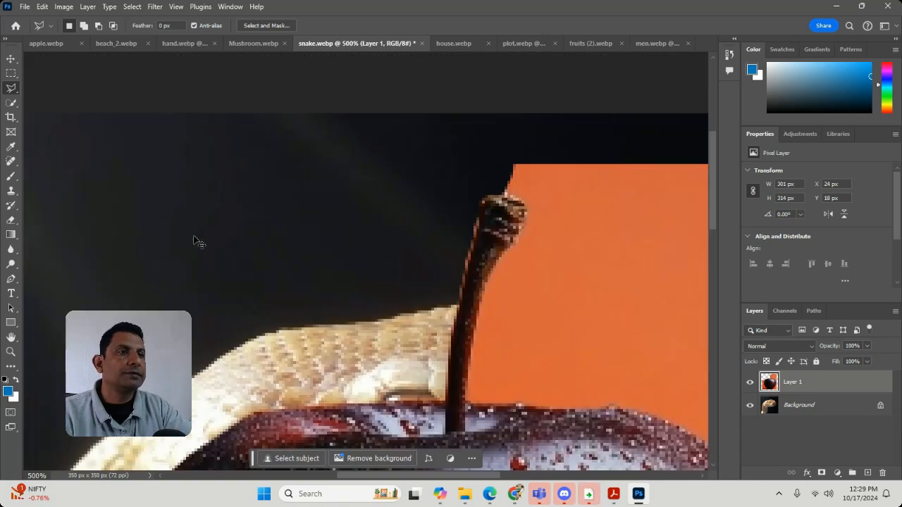
{"action": "left_click", "coordinate": [11, 59]}
{"action": "left_click_drag", "start_coordinate": [485, 467], "coordinate": [427, 494]}
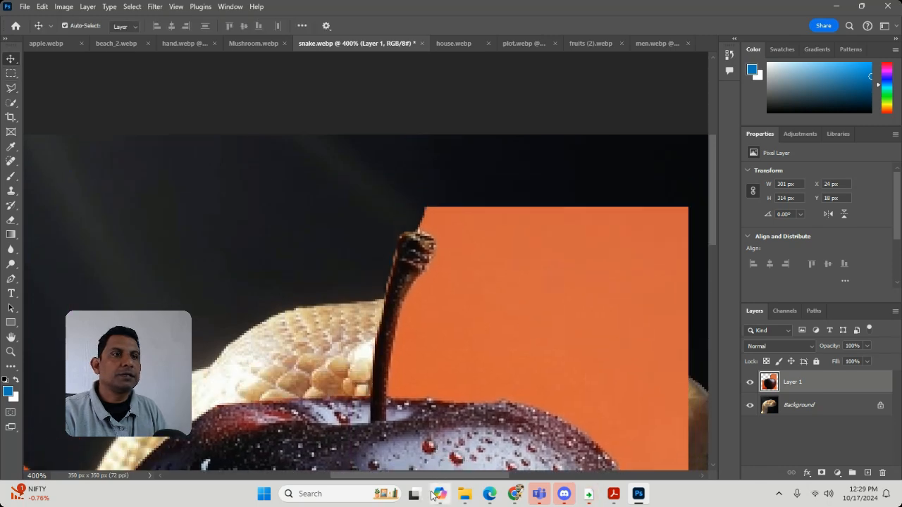
{"action": "scroll", "coordinate": [449, 287], "scroll_direction": "down", "scroll_amount": 4}
{"action": "left_click_drag", "start_coordinate": [448, 288], "coordinate": [404, 136]}
{"action": "scroll", "coordinate": [458, 247], "scroll_direction": "up", "scroll_amount": 4}
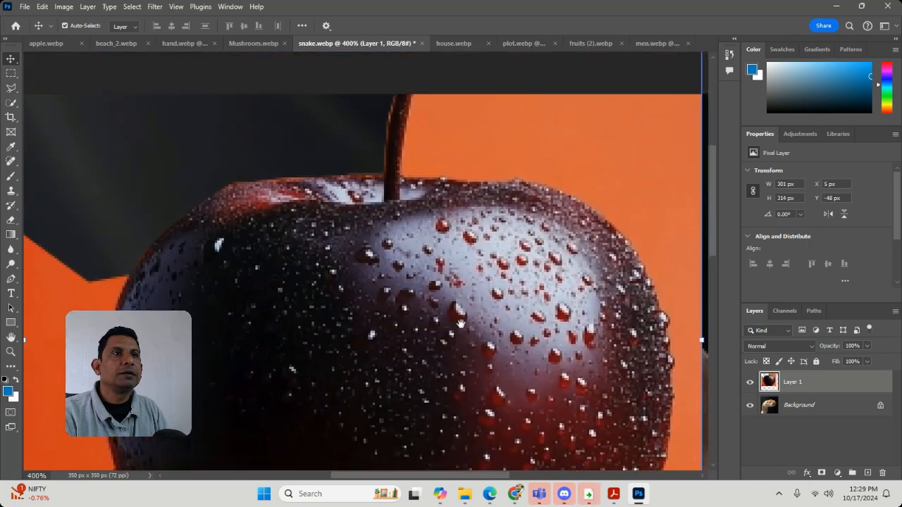
{"action": "scroll", "coordinate": [525, 350], "scroll_direction": "down", "scroll_amount": 2}
{"action": "left_click_drag", "start_coordinate": [527, 364], "coordinate": [569, 487]}
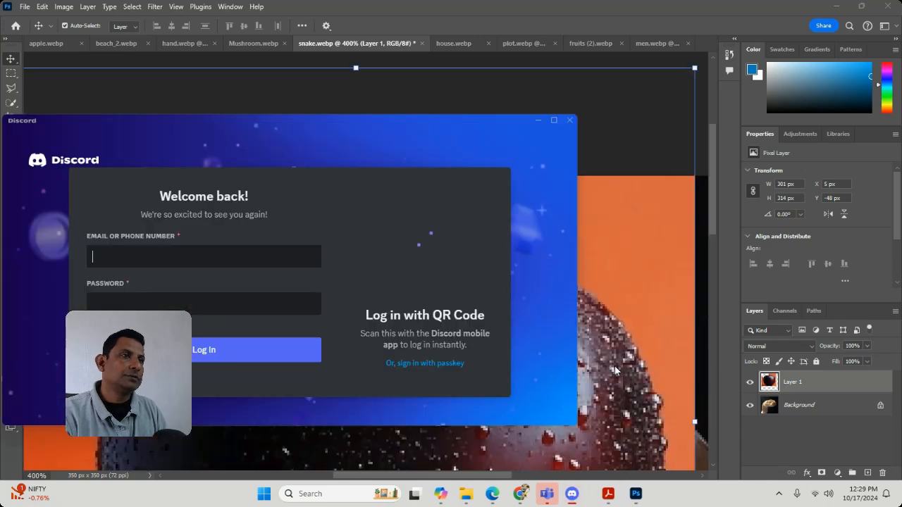
{"action": "left_click", "coordinate": [569, 121]}
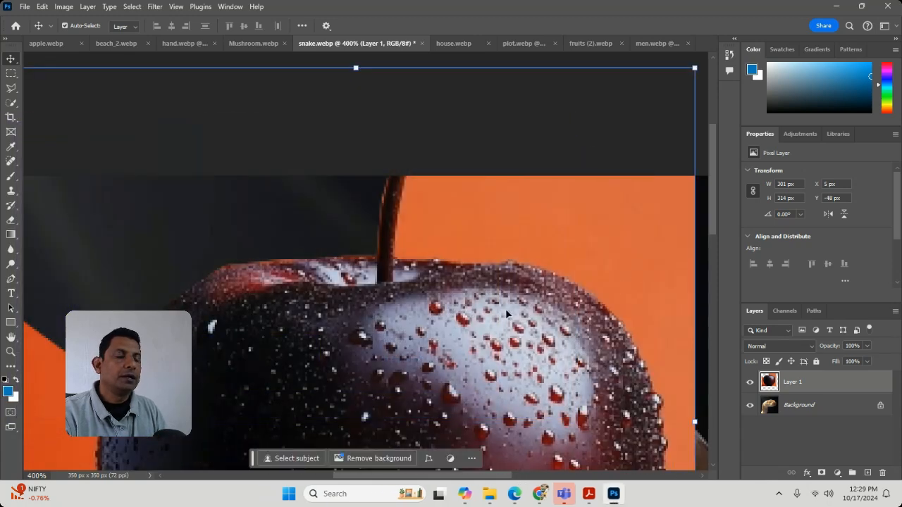
Step: Reposition the apple layer over the snake at about X 32 px, Y -2 px
{"action": "left_click_drag", "start_coordinate": [392, 327], "coordinate": [446, 85]}
{"action": "left_click_drag", "start_coordinate": [474, 163], "coordinate": [514, 360]}
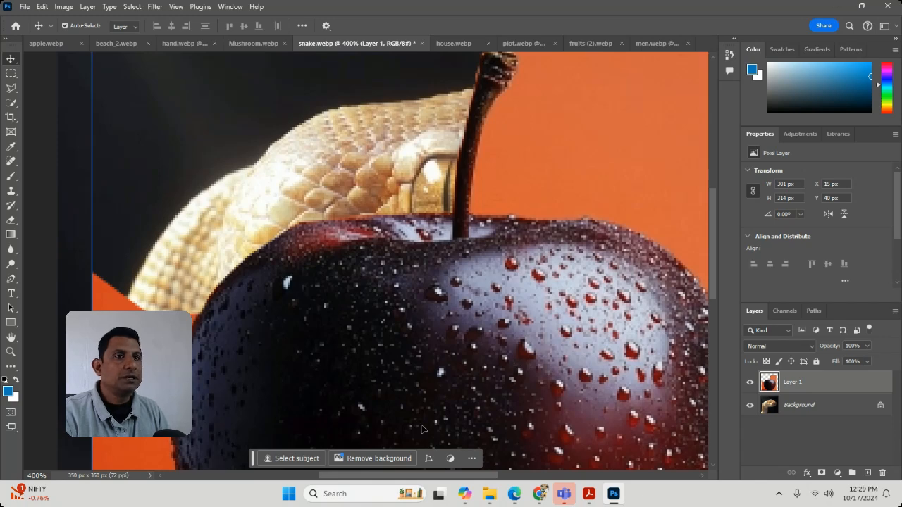
{"action": "left_click_drag", "start_coordinate": [225, 389], "coordinate": [267, 295]}
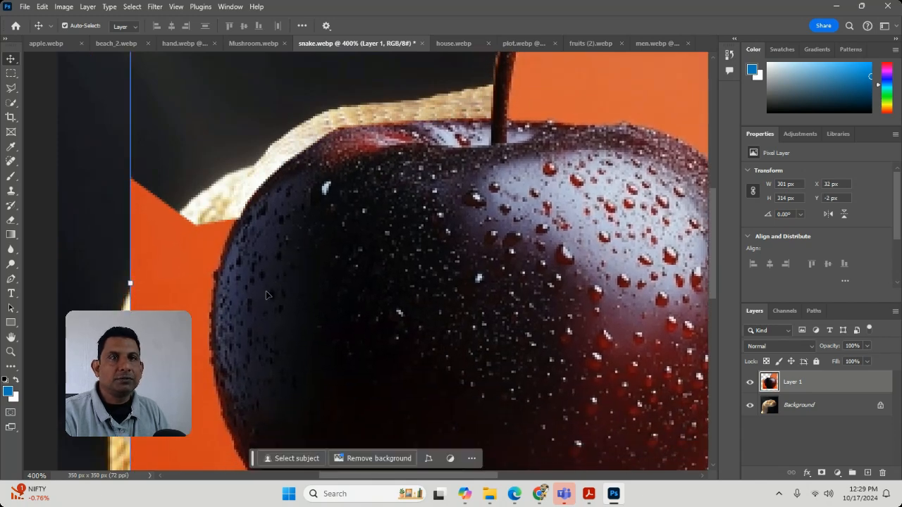
Step: Draw a freehand Lasso selection of about 138 × 223 px around the orange background along the apple's left side
{"action": "left_click", "coordinate": [12, 88]}
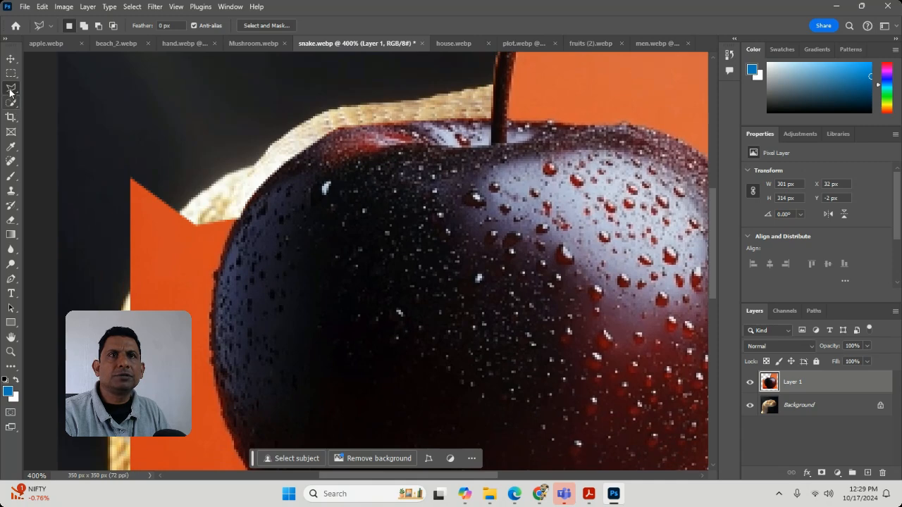
{"action": "right_click", "coordinate": [10, 89]}
{"action": "left_click", "coordinate": [56, 88]}
{"action": "left_click_drag", "start_coordinate": [134, 154], "coordinate": [202, 187]}
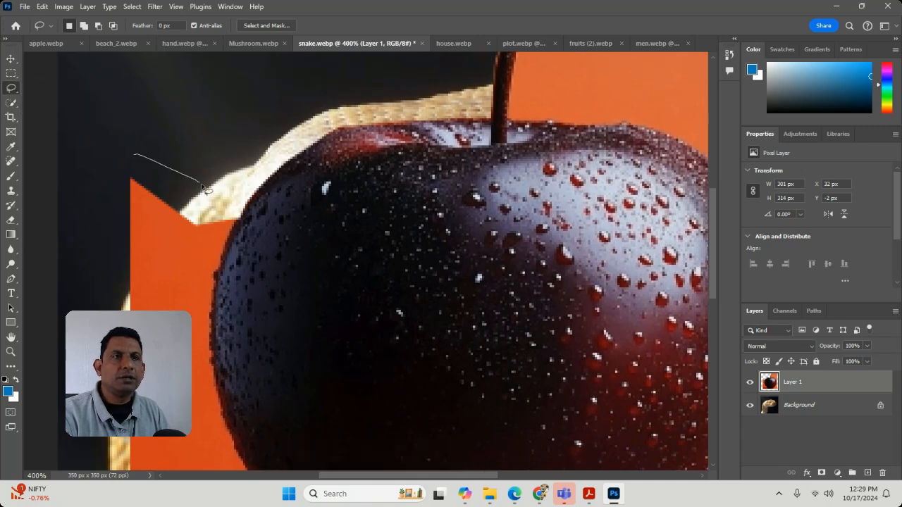
{"action": "mouse_move", "coordinate": [199, 254]}
{"action": "left_mouse_down"}
{"action": "mouse_move", "coordinate": [191, 317]}
{"action": "mouse_move", "coordinate": [207, 410]}
{"action": "mouse_move", "coordinate": [206, 474]}
{"action": "mouse_move", "coordinate": [195, 300]}
{"action": "mouse_move", "coordinate": [296, 417]}
{"action": "mouse_move", "coordinate": [353, 437]}
{"action": "mouse_move", "coordinate": [249, 478]}
{"action": "left_mouse_up"}
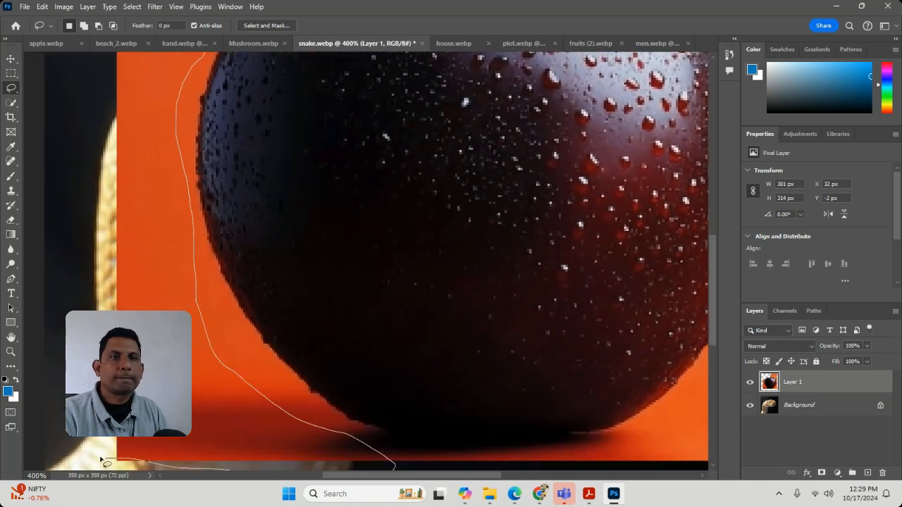
{"action": "mouse_move", "coordinate": [112, 289]}
{"action": "left_mouse_down"}
{"action": "mouse_move", "coordinate": [132, 17]}
{"action": "mouse_move", "coordinate": [129, 52]}
{"action": "left_mouse_up"}
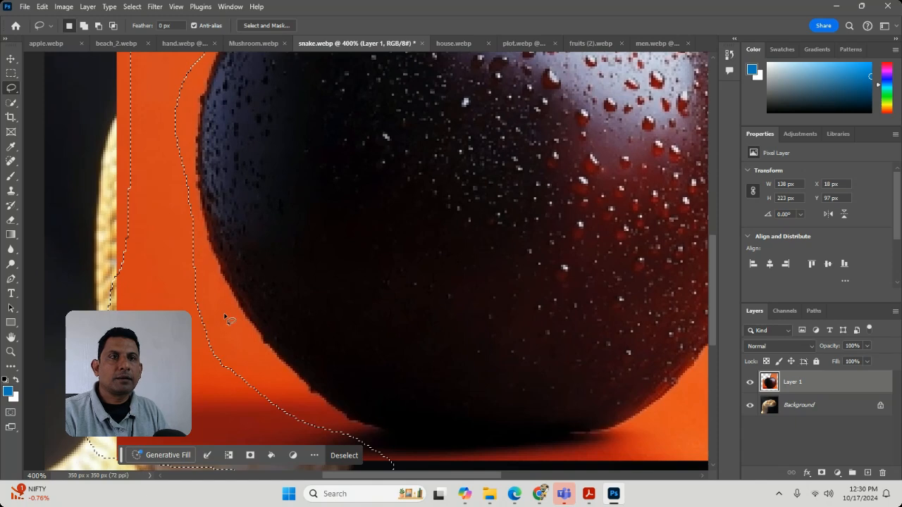
Step: Extend the selection over the remaining orange at the left border and upper corner to about 156 × 230 px, and delete that area
{"action": "mouse_move", "coordinate": [157, 308]}
{"action": "left_mouse_down"}
{"action": "mouse_move", "coordinate": [35, 122]}
{"action": "mouse_move", "coordinate": [58, 18]}
{"action": "mouse_move", "coordinate": [109, 27]}
{"action": "mouse_move", "coordinate": [150, 155]}
{"action": "mouse_move", "coordinate": [159, 235]}
{"action": "left_mouse_up"}
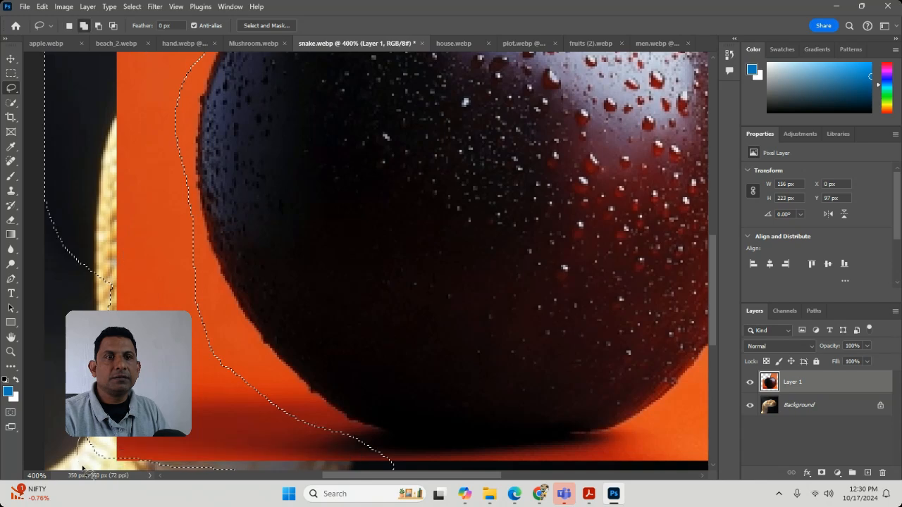
{"action": "scroll", "coordinate": [134, 162], "scroll_direction": "up", "scroll_amount": 5}
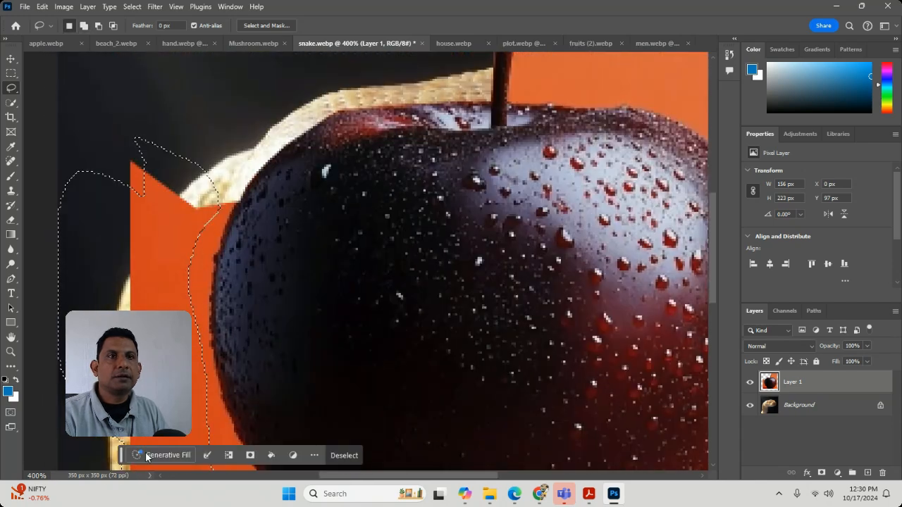
{"action": "mouse_move", "coordinate": [133, 124]}
{"action": "left_mouse_down"}
{"action": "mouse_move", "coordinate": [98, 257]}
{"action": "mouse_move", "coordinate": [160, 194]}
{"action": "mouse_move", "coordinate": [160, 120]}
{"action": "left_mouse_up"}
{"action": "key", "text": "Delete"}
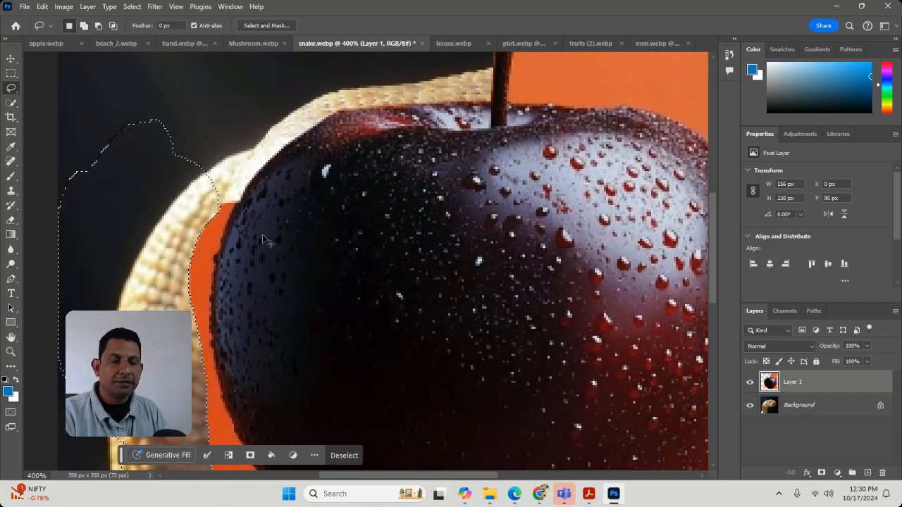
Step: Clear the old selection, then outline the orange along the apple's upper-left edge with the Polygonal Lasso, about 63 × 65 px, and delete it
{"action": "key", "text": "ctrl+shift+s"}
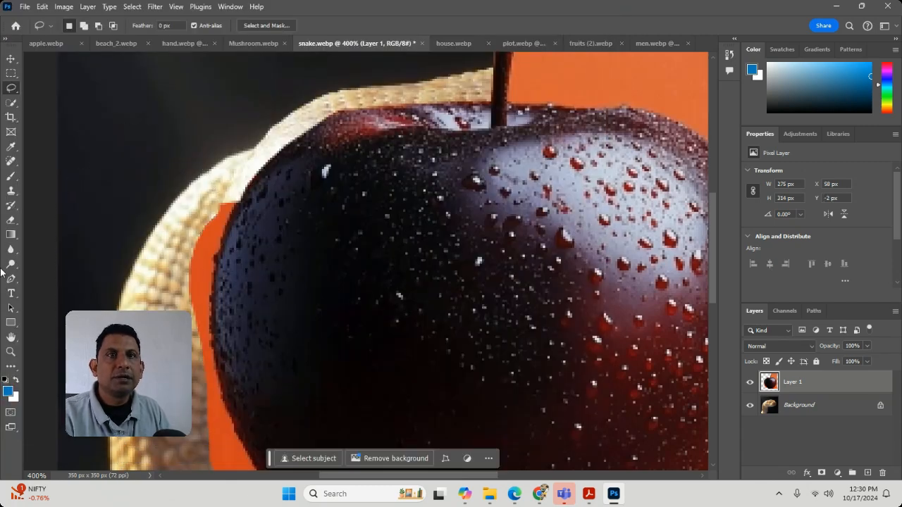
{"action": "right_click", "coordinate": [15, 90]}
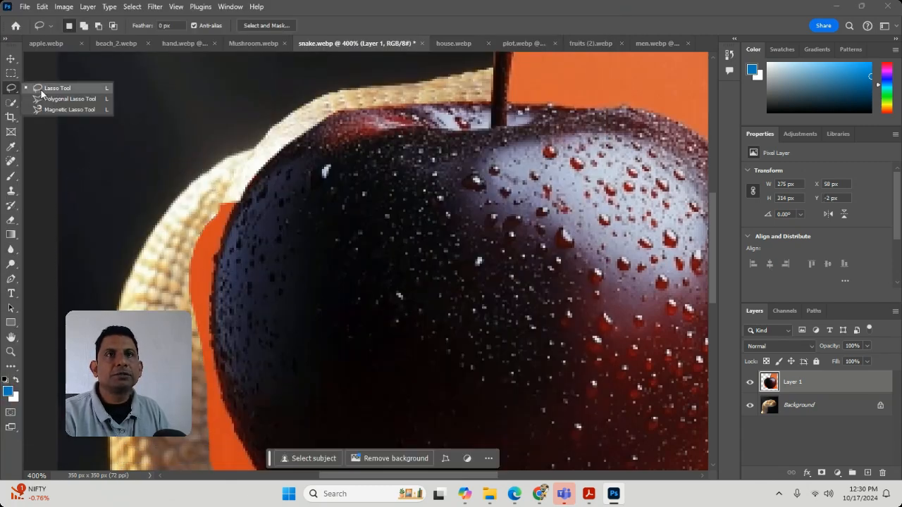
{"action": "left_click", "coordinate": [50, 100]}
{"action": "left_click_drag", "start_coordinate": [299, 301], "coordinate": [305, 194]}
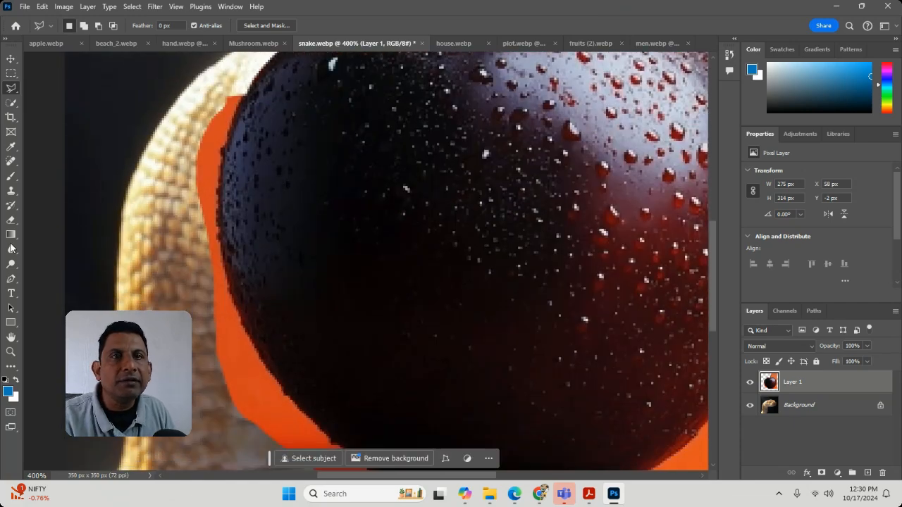
{"action": "left_click", "coordinate": [180, 210]}
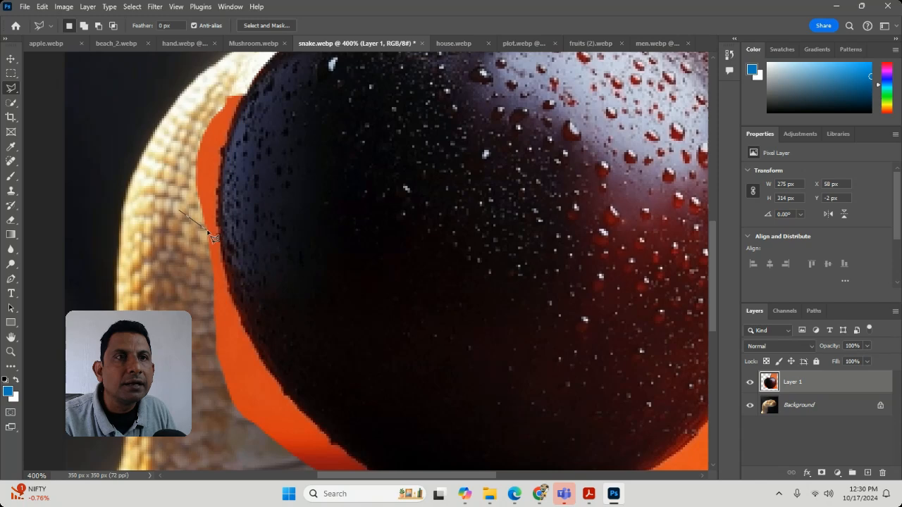
{"action": "left_click", "coordinate": [207, 230]}
{"action": "left_click", "coordinate": [217, 227]}
{"action": "left_click", "coordinate": [222, 150]}
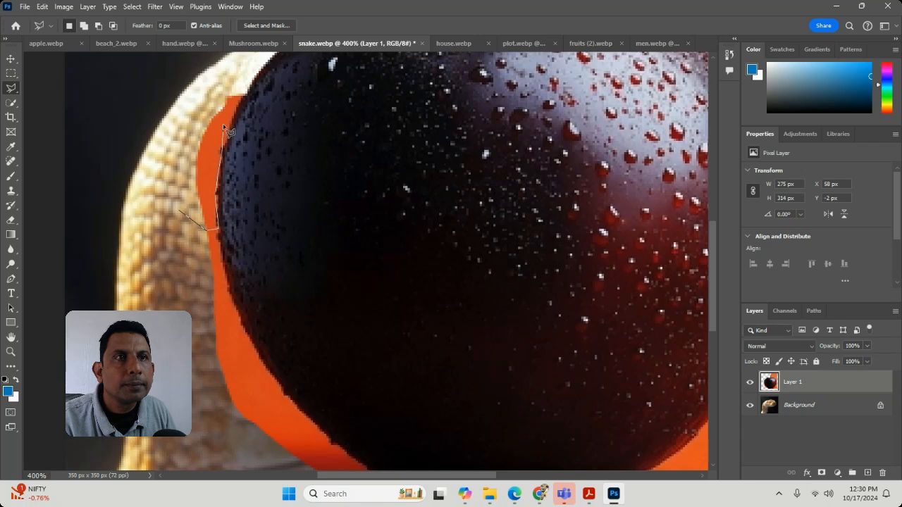
{"action": "left_click", "coordinate": [247, 87]}
{"action": "left_click", "coordinate": [129, 110]}
{"action": "double_click", "coordinate": [109, 165]}
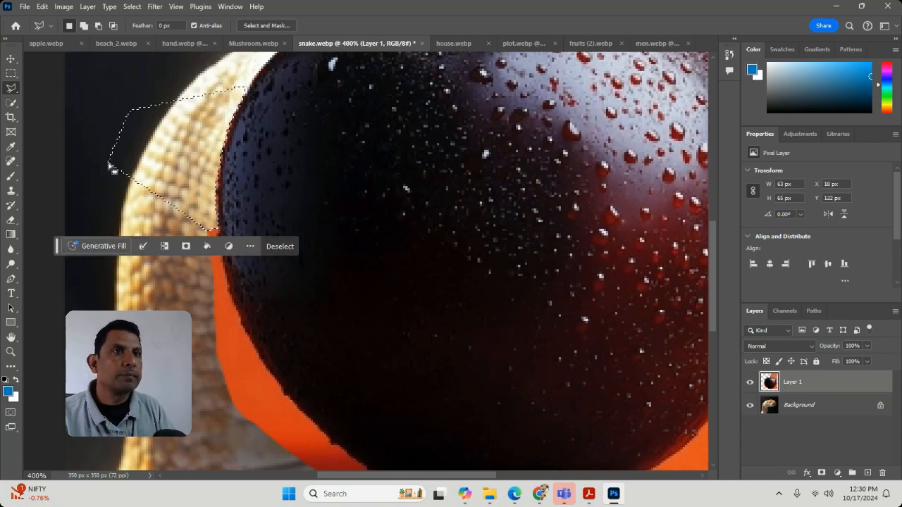
Step: Trim the fringe along the apple's left edge with a polygonal selection of about 57 × 65 px, delete its contents and deselect
{"action": "left_click", "coordinate": [151, 210]}
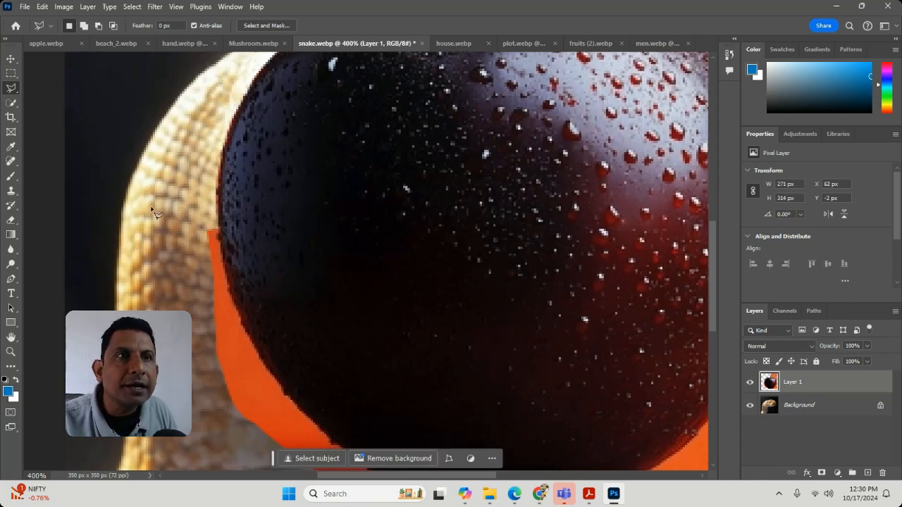
{"action": "left_click", "coordinate": [219, 226]}
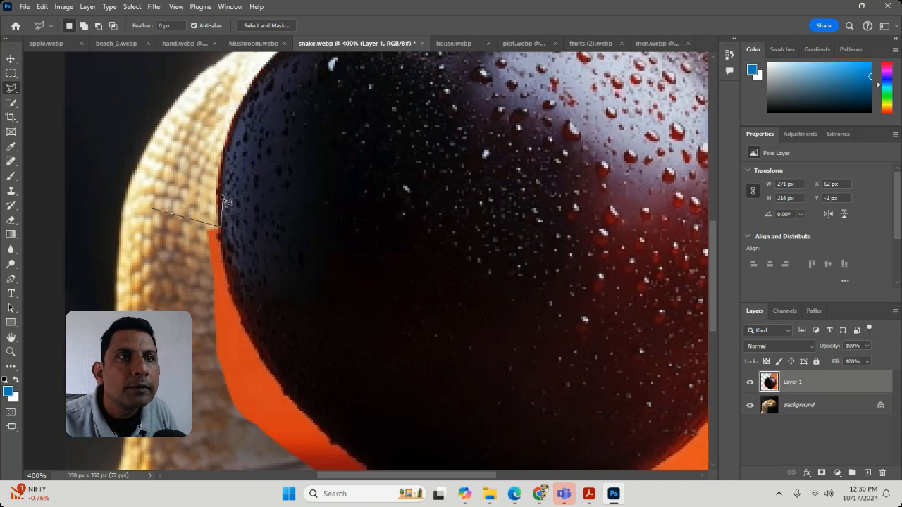
{"action": "left_click", "coordinate": [217, 193]}
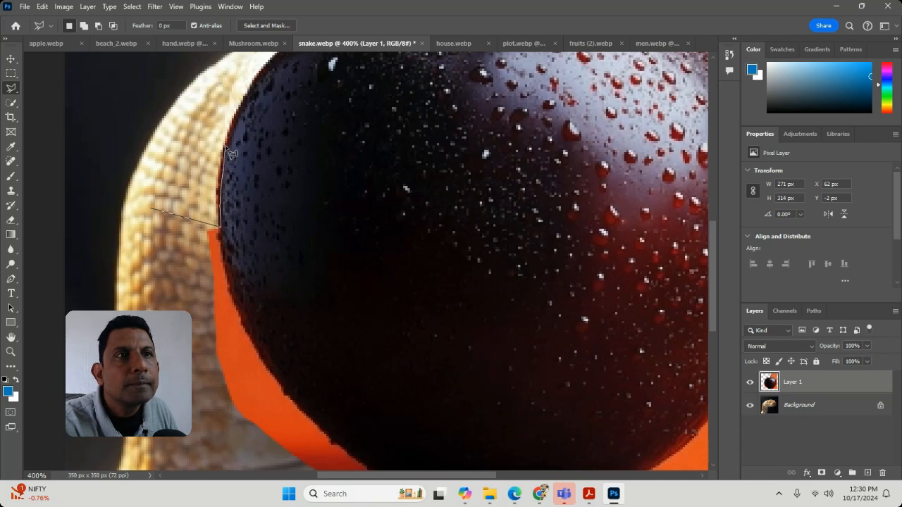
{"action": "left_click", "coordinate": [232, 85]}
{"action": "double_click", "coordinate": [106, 131]}
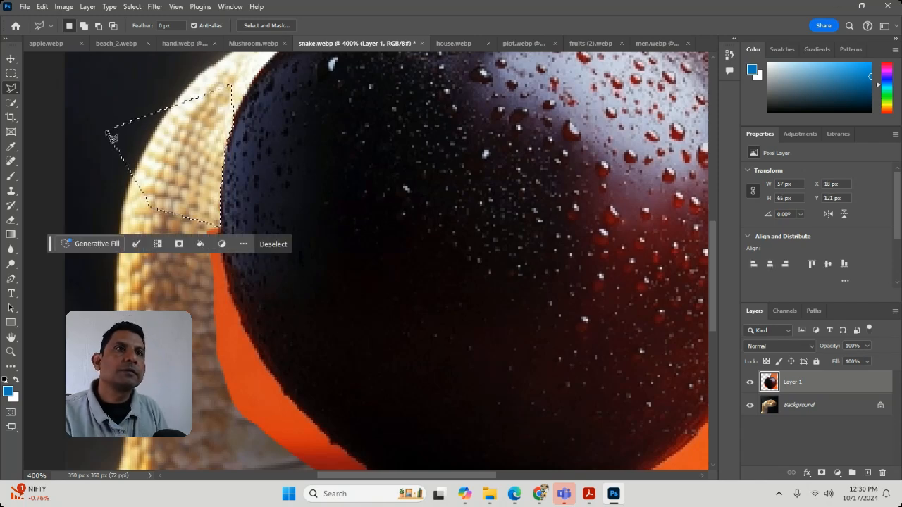
{"action": "key", "text": "ctrl+d"}
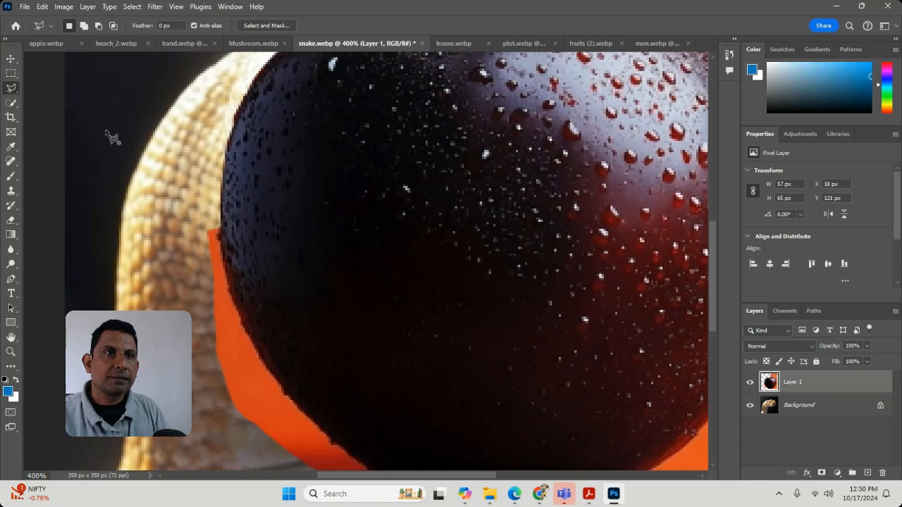
{"action": "scroll", "coordinate": [109, 135], "scroll_direction": "down", "scroll_amount": 3}
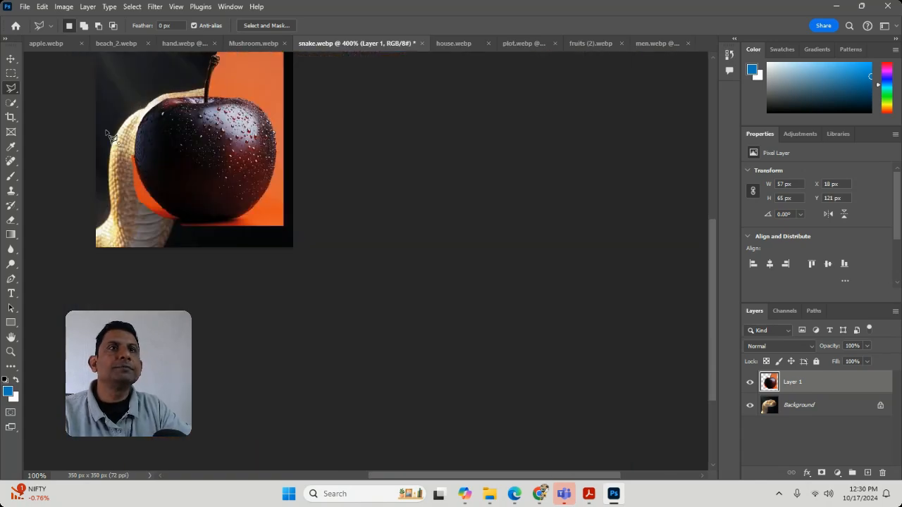
{"action": "scroll", "coordinate": [109, 135], "scroll_direction": "up", "scroll_amount": 3}
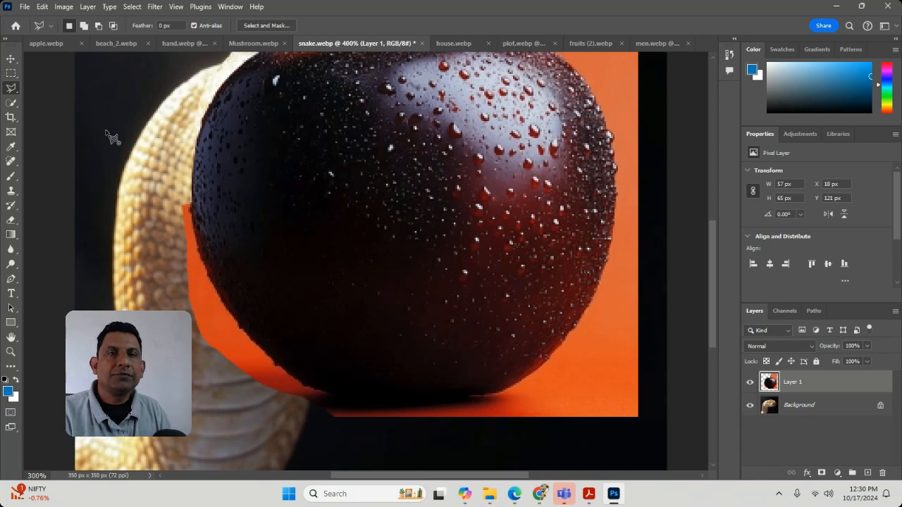
{"action": "left_click", "coordinate": [110, 135]}
{"action": "left_click", "coordinate": [246, 209]}
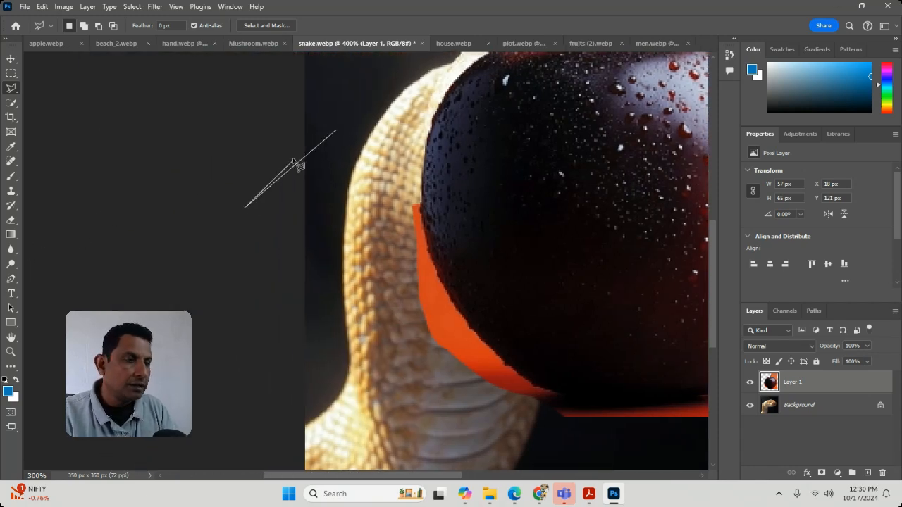
{"action": "double_click", "coordinate": [293, 160]}
{"action": "left_click", "coordinate": [291, 164]}
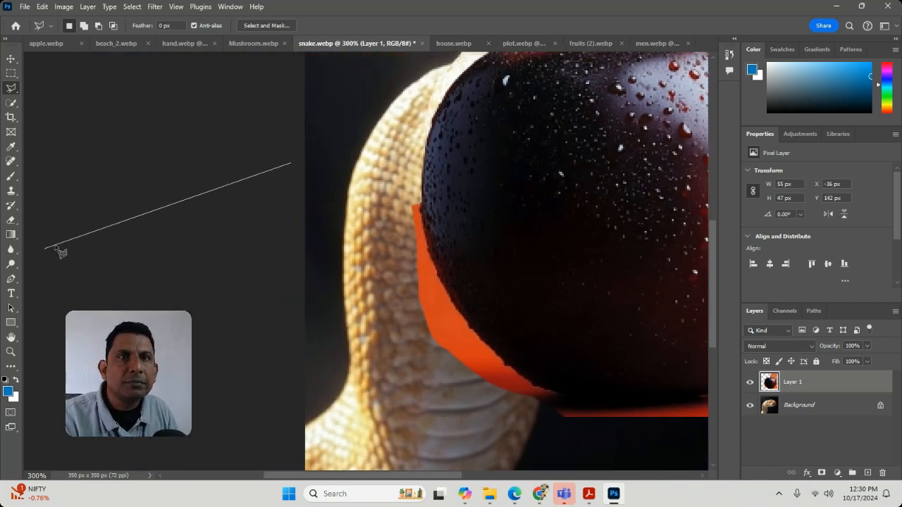
{"action": "left_click", "coordinate": [181, 225]}
{"action": "double_click", "coordinate": [284, 183]}
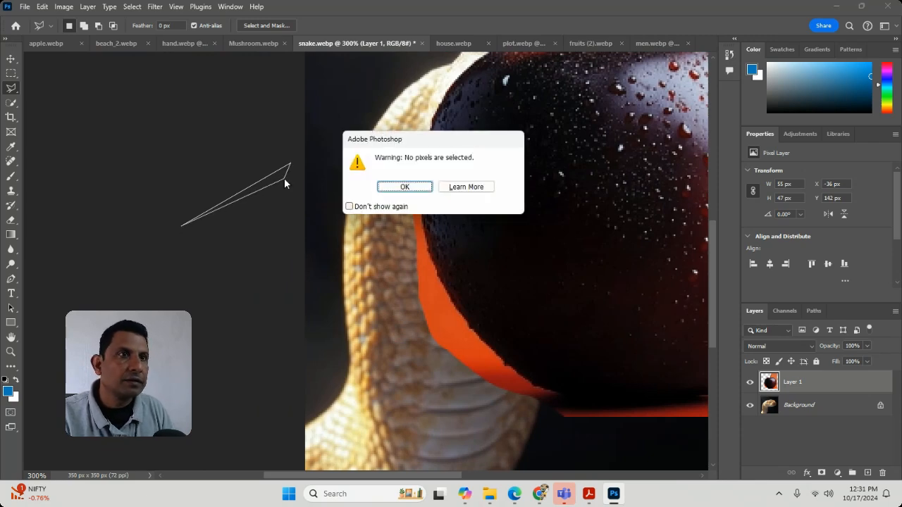
{"action": "left_click", "coordinate": [406, 189]}
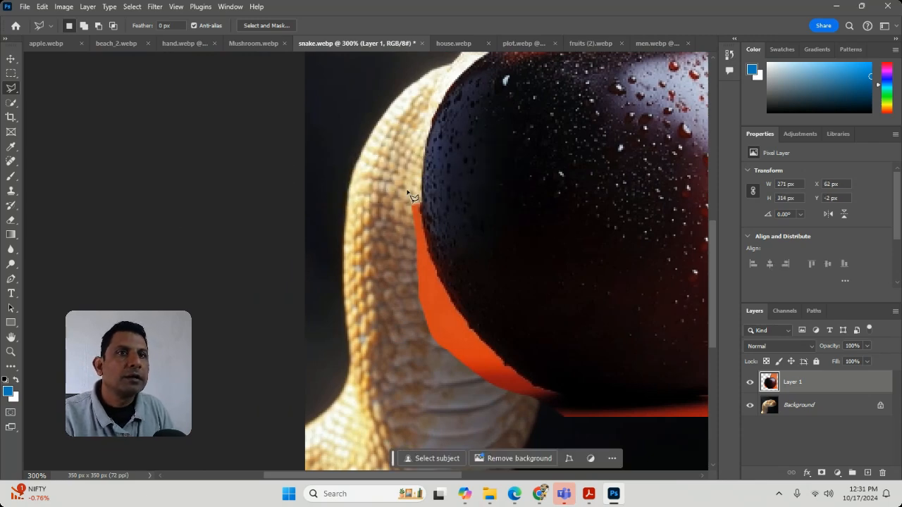
Step: Move the apple layer lower over the snake with the Move tool, to about X 54 px, Y 36 px
{"action": "left_click", "coordinate": [9, 250]}
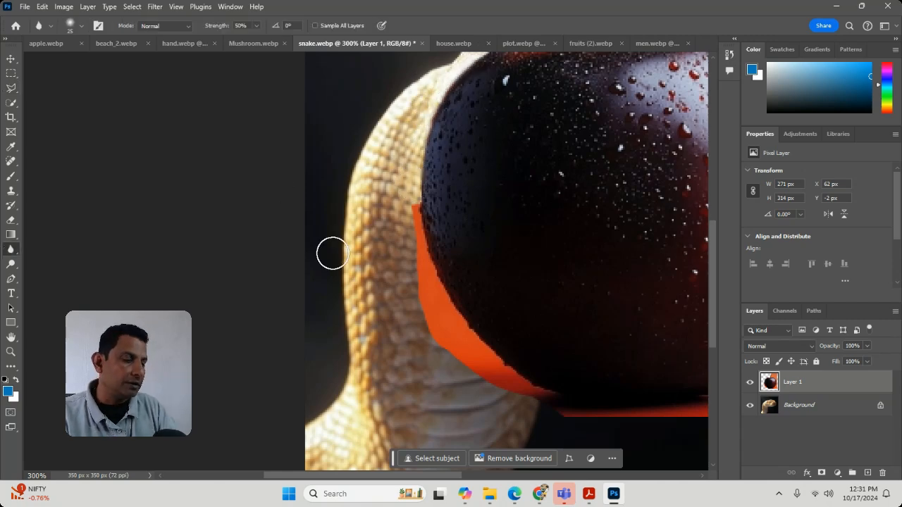
{"action": "scroll", "coordinate": [332, 253], "scroll_direction": "down", "scroll_amount": 1}
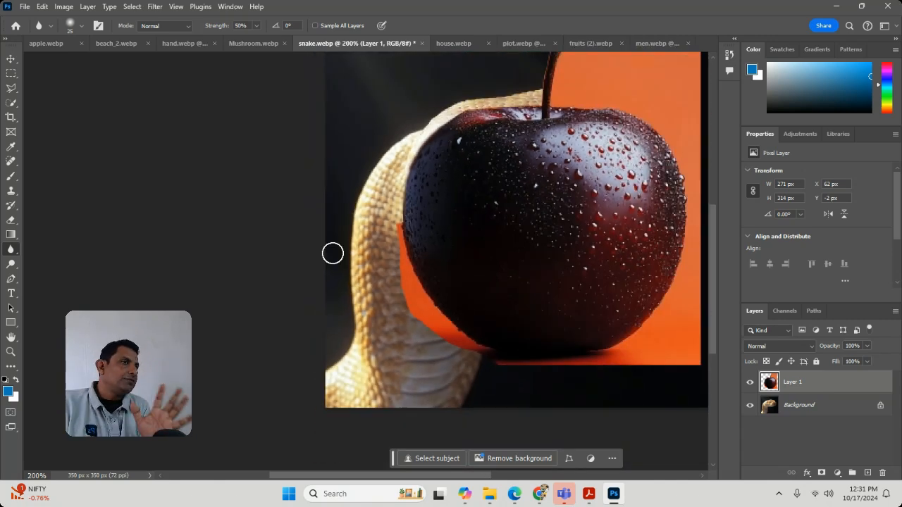
{"action": "left_click", "coordinate": [11, 59]}
{"action": "left_click_drag", "start_coordinate": [532, 238], "coordinate": [522, 281]}
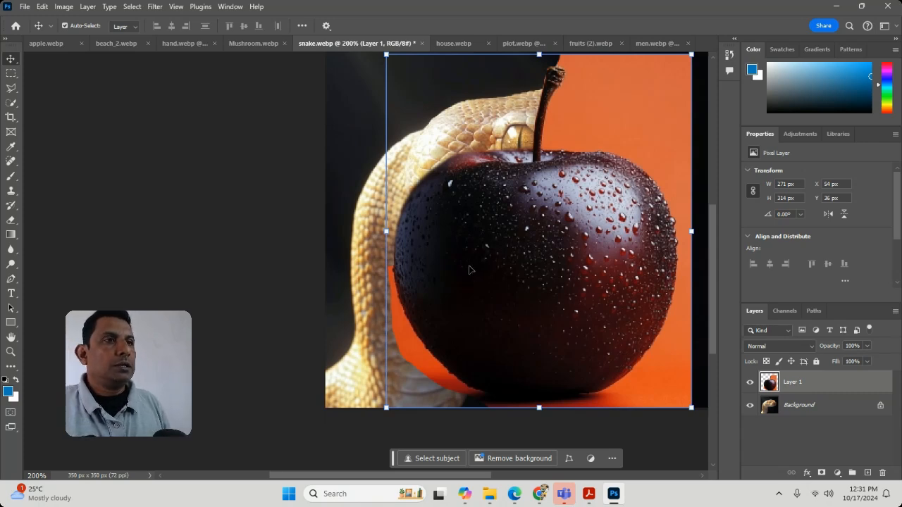
Step: Shift the apple layer to about X 79 px, Y 26 px, and copy it into house.webp at about X 568 px, Y 169 px
{"action": "left_click", "coordinate": [269, 205]}
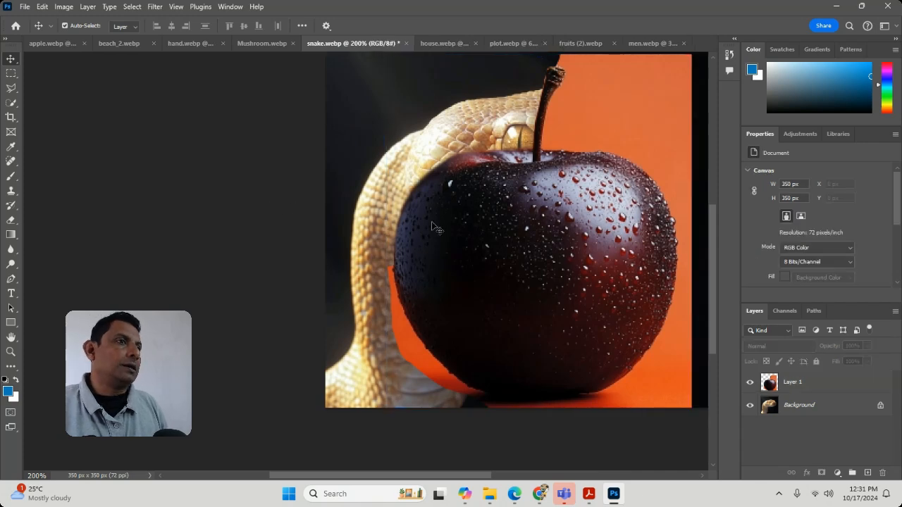
{"action": "left_click_drag", "start_coordinate": [481, 220], "coordinate": [509, 209]}
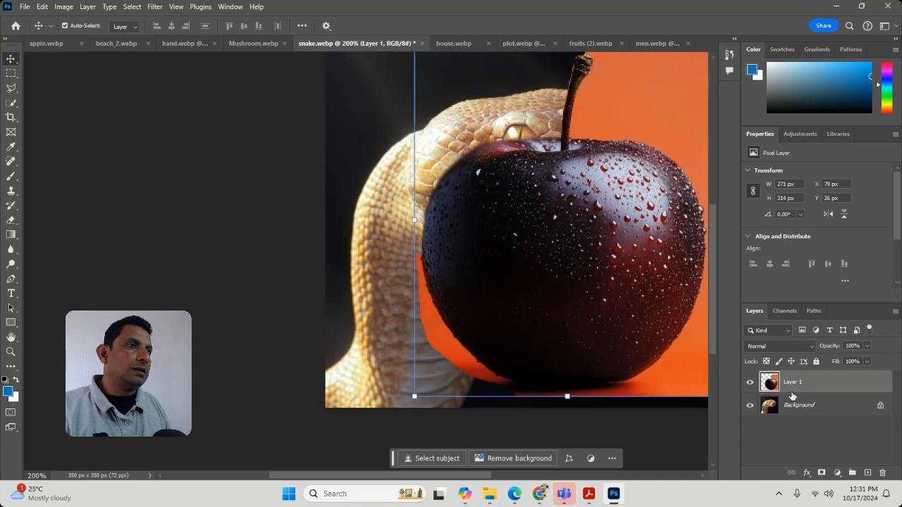
{"action": "left_click_drag", "start_coordinate": [768, 383], "coordinate": [639, 308]}
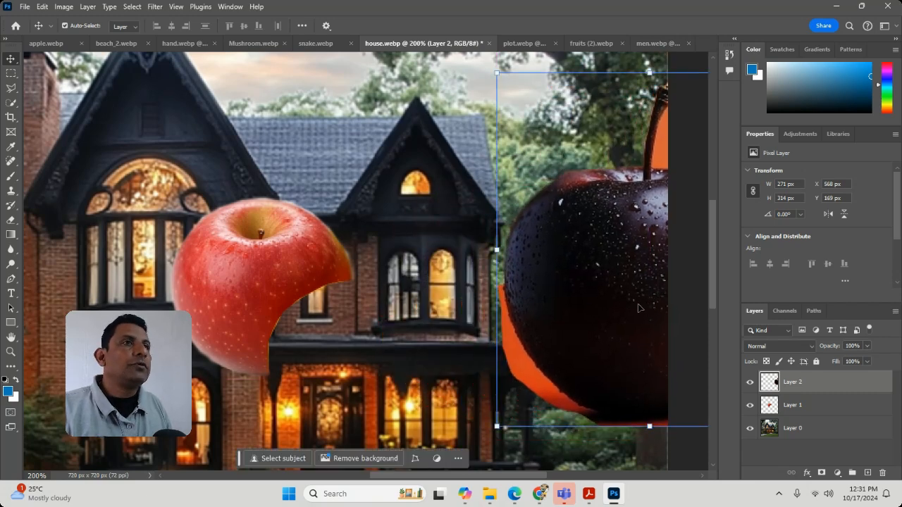